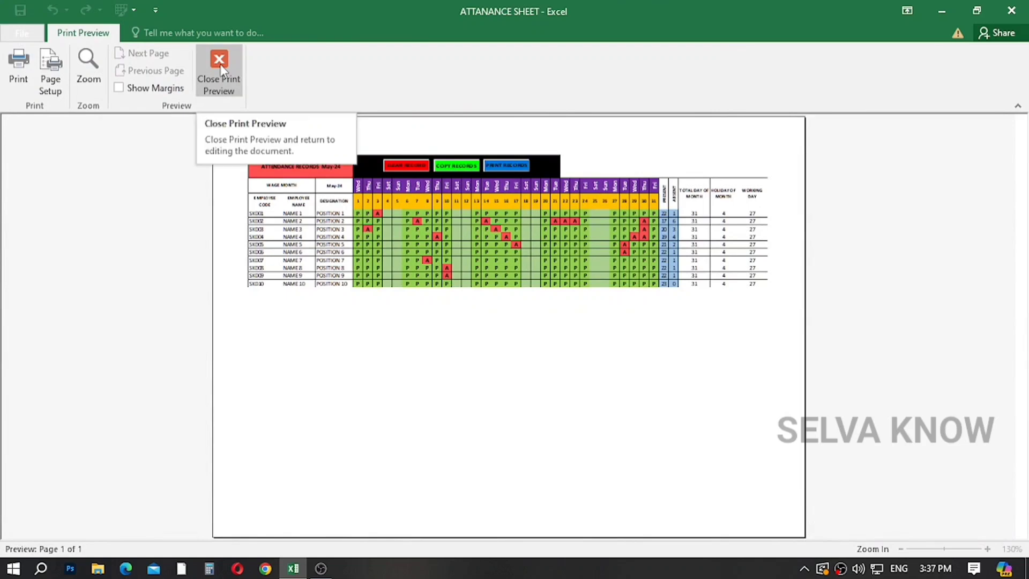
# Close the print preview and copy the May-24 attendance records to a new sheet with COPY RECORDS.
pyautogui.click(220, 64)
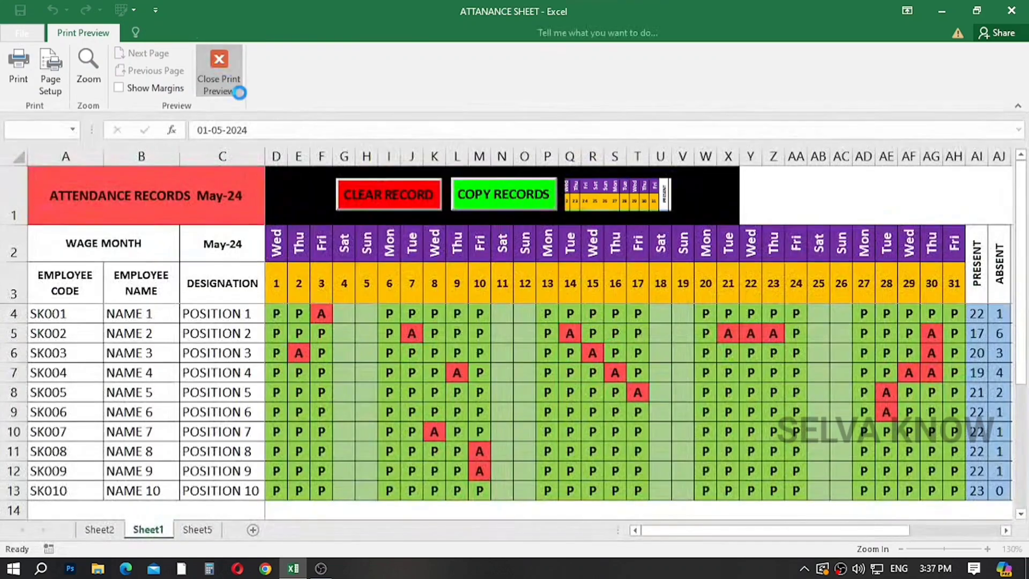
pyautogui.click(489, 197)
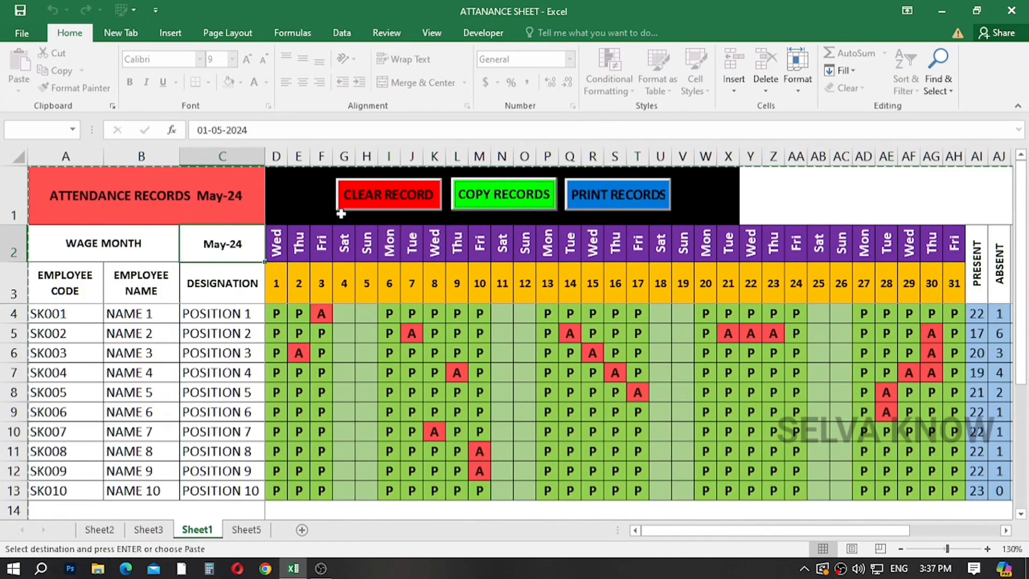
# Clear the attendance marks with CLEAR RECORD and set the wage month in C2 to 1/06/2024.
pyautogui.click(374, 206)
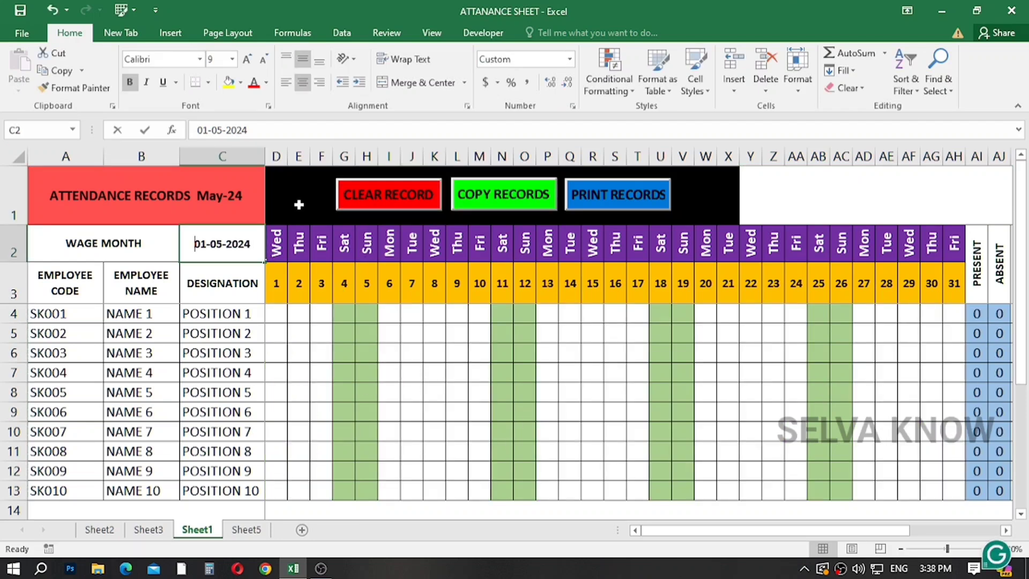
pyautogui.write('1/06/2024')
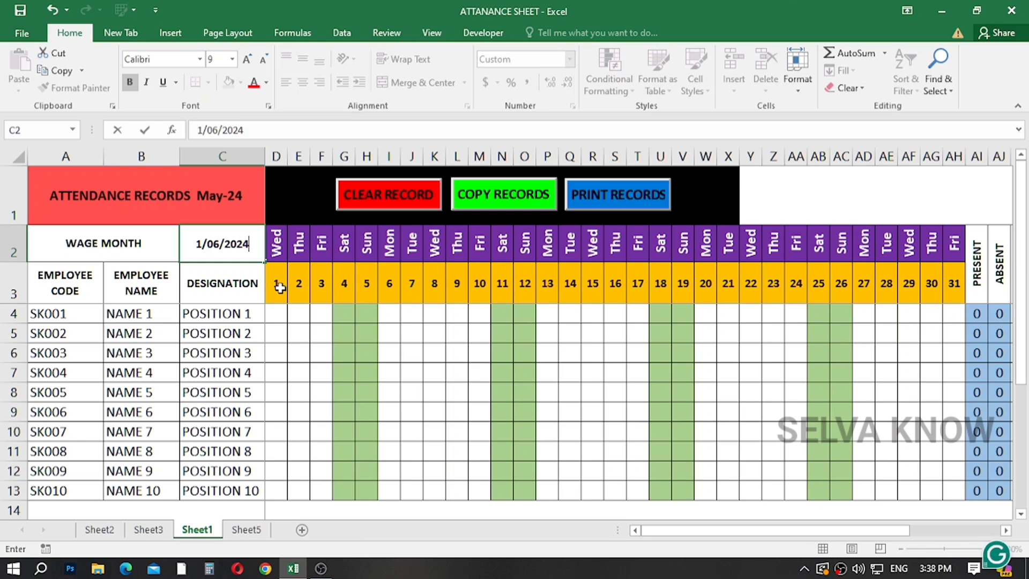
pyautogui.press('Return')
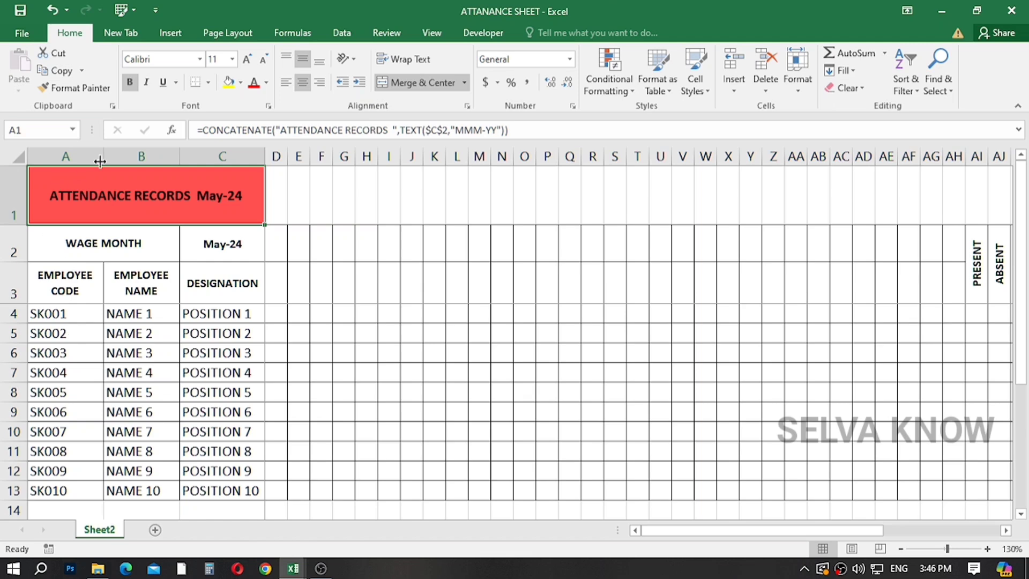
# Review the blank template's employee headings, the day columns D to AH, and the summary headings in AI to AM.
pyautogui.click(56, 278)
pyautogui.click(146, 290)
pyautogui.click(215, 282)
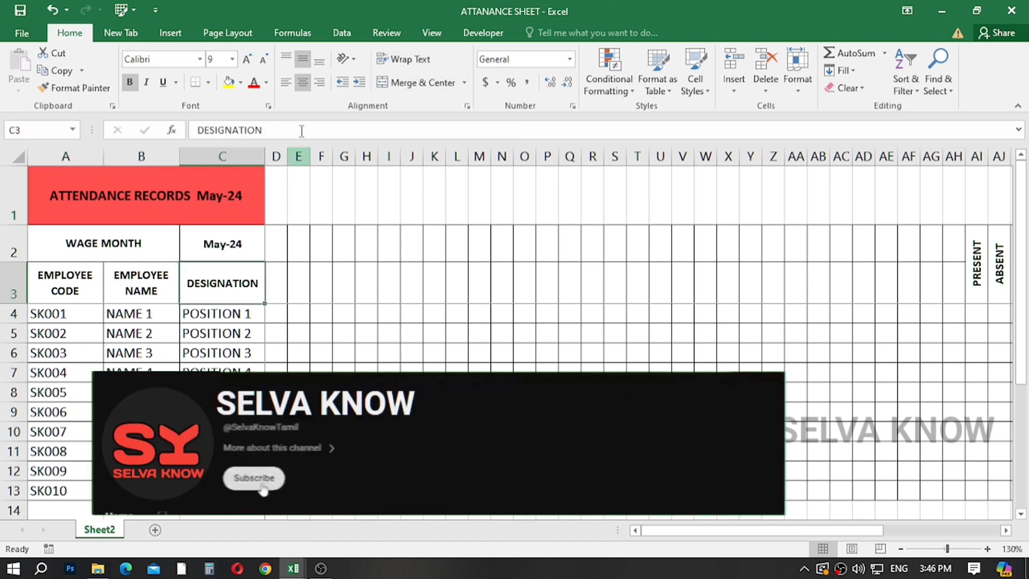
pyautogui.moveTo(275, 156); pyautogui.dragTo(951, 156)
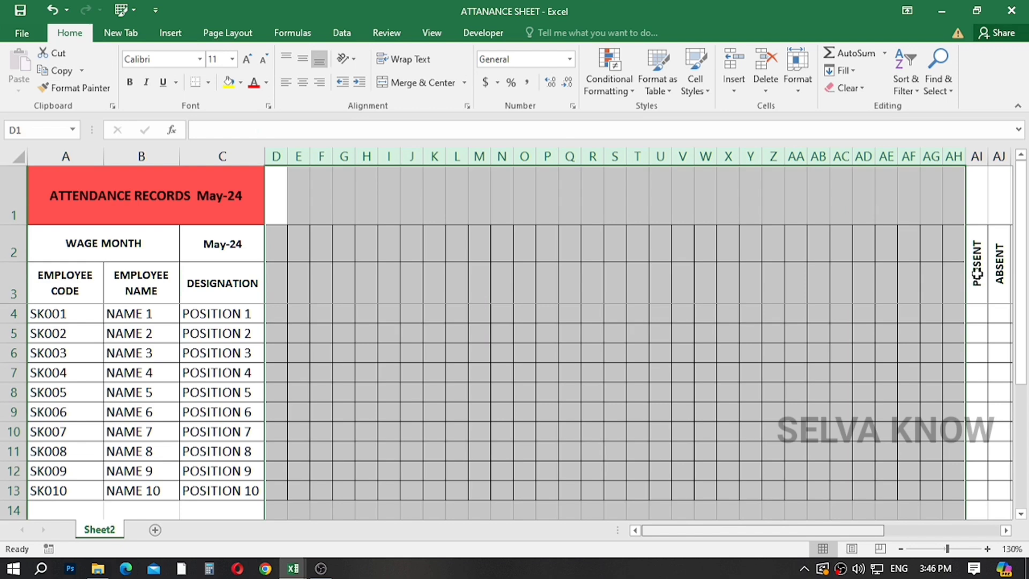
pyautogui.hscroll(4, 981, 278)
pyautogui.click(983, 277)
pyautogui.click(727, 268)
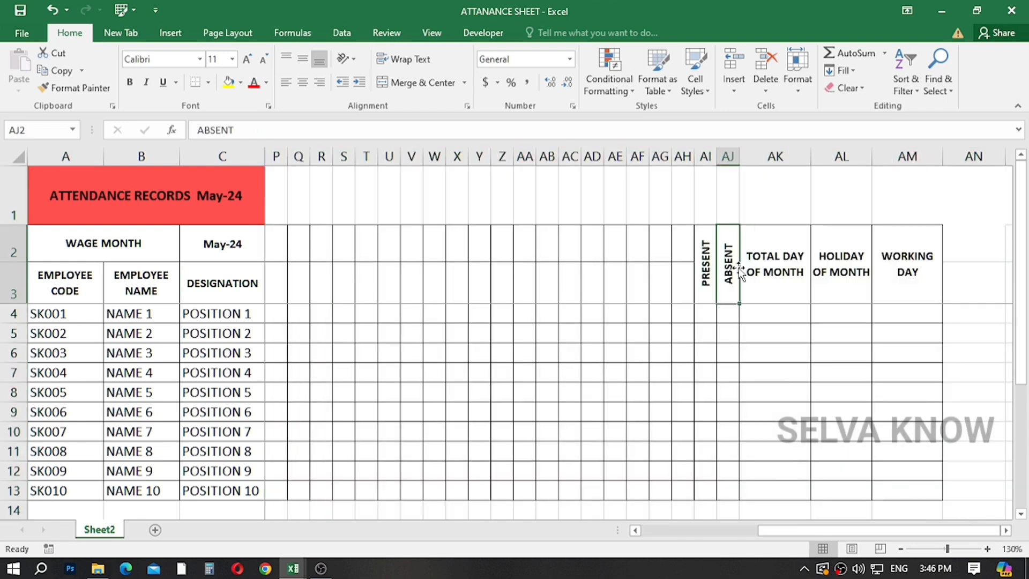
pyautogui.click(777, 278)
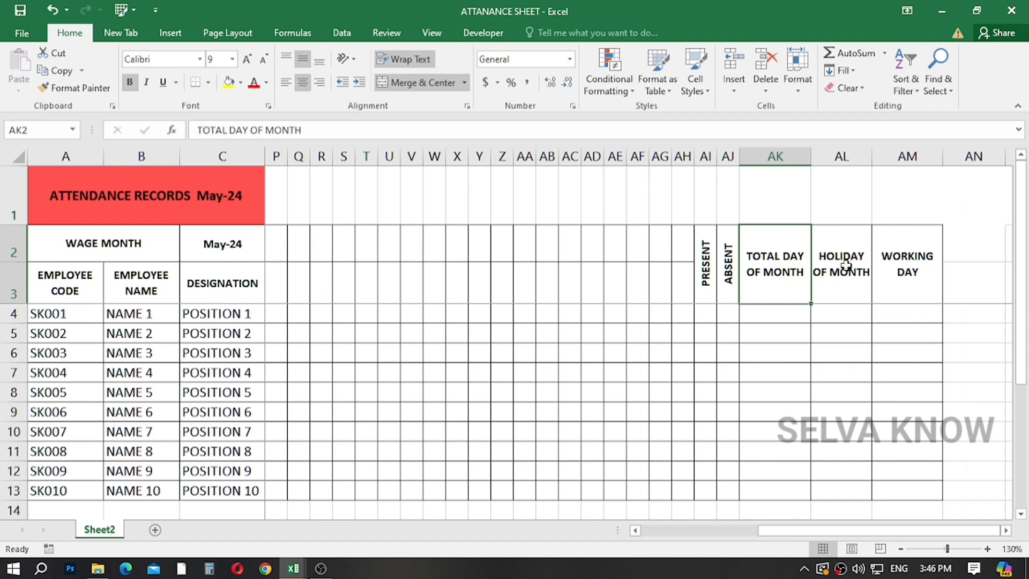
pyautogui.click(905, 261)
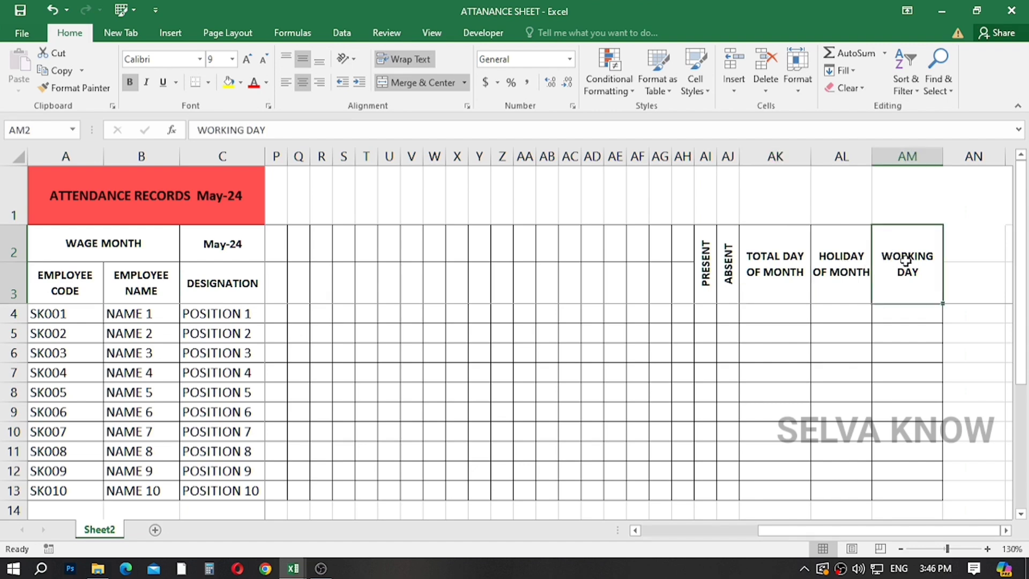
pyautogui.press('Left')
pyautogui.press('Left')
pyautogui.press('Left')
pyautogui.press('Left')
pyautogui.press('Left')
pyautogui.press('Left')
pyautogui.press('Left')
pyautogui.press('Left')
pyautogui.press('Left')
pyautogui.press('Left')
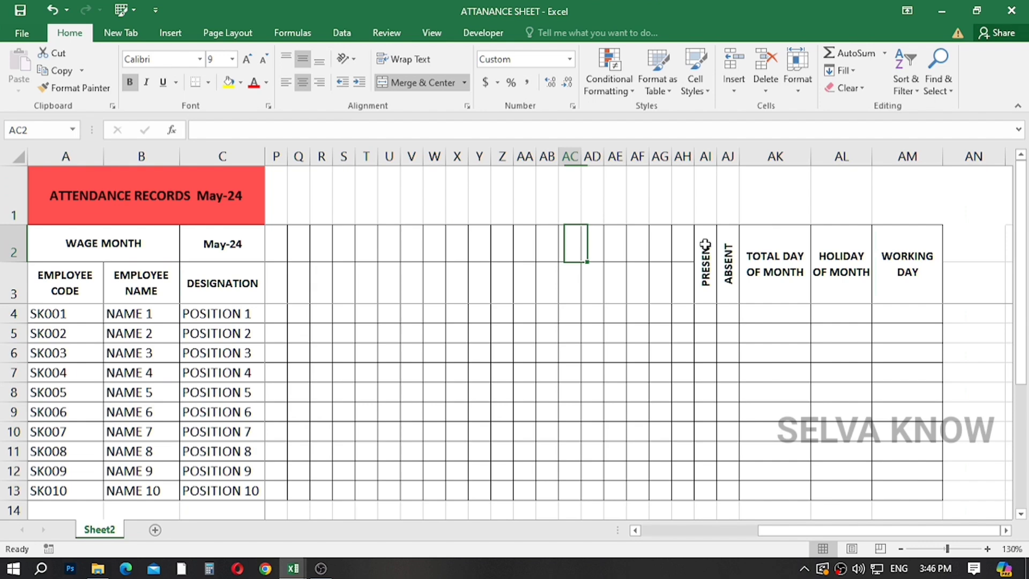
pyautogui.press('Home')
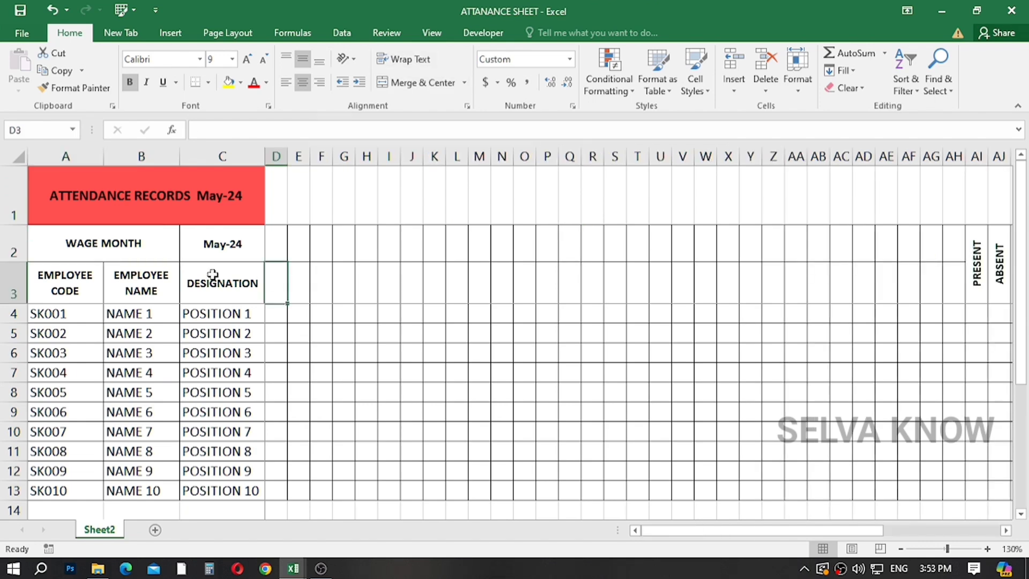
# Link the first day cell D3 to the wage month with the formula =C2.
pyautogui.click(93, 246)
pyautogui.click(229, 250)
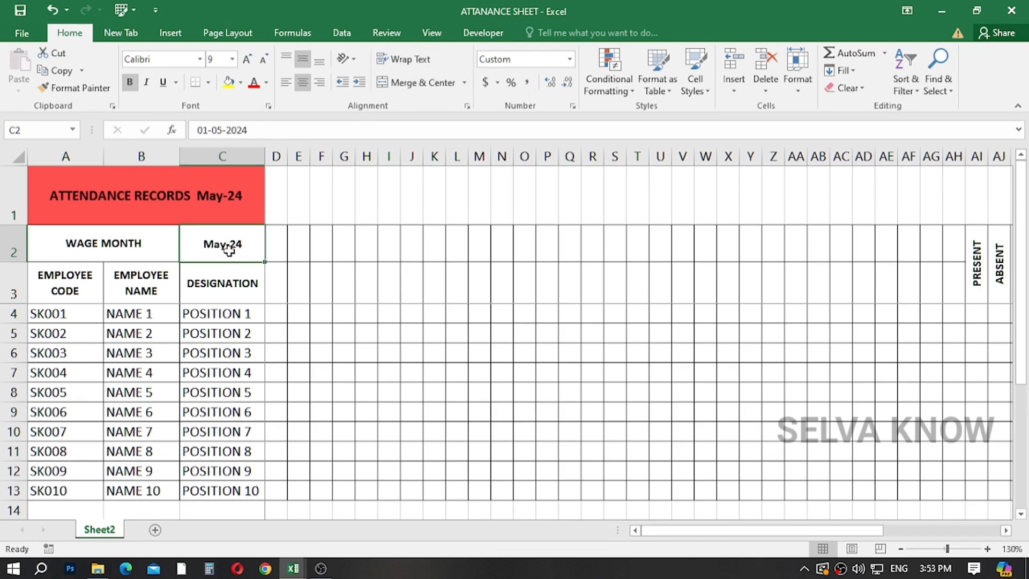
pyautogui.click(277, 291)
pyautogui.write('=')
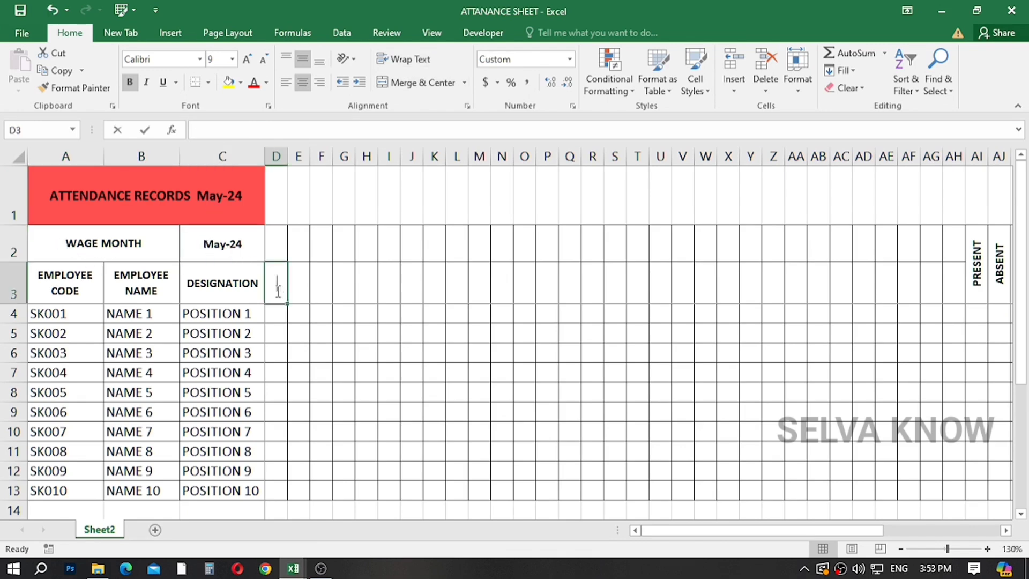
pyautogui.click(235, 244)
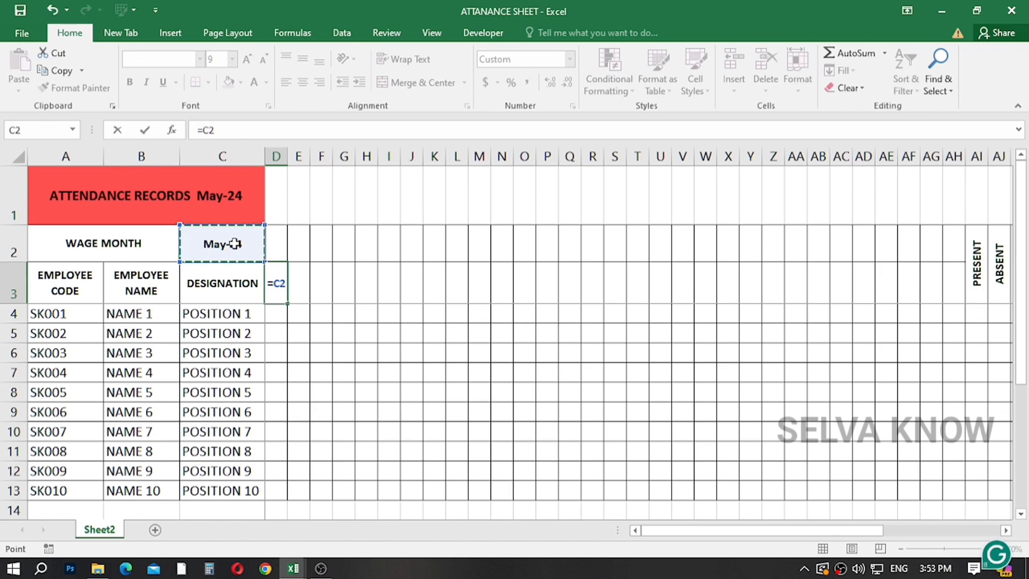
pyautogui.press('Return')
# Apply the custom number format d to cell D3 so that it shows only the day.
pyautogui.click(281, 285)
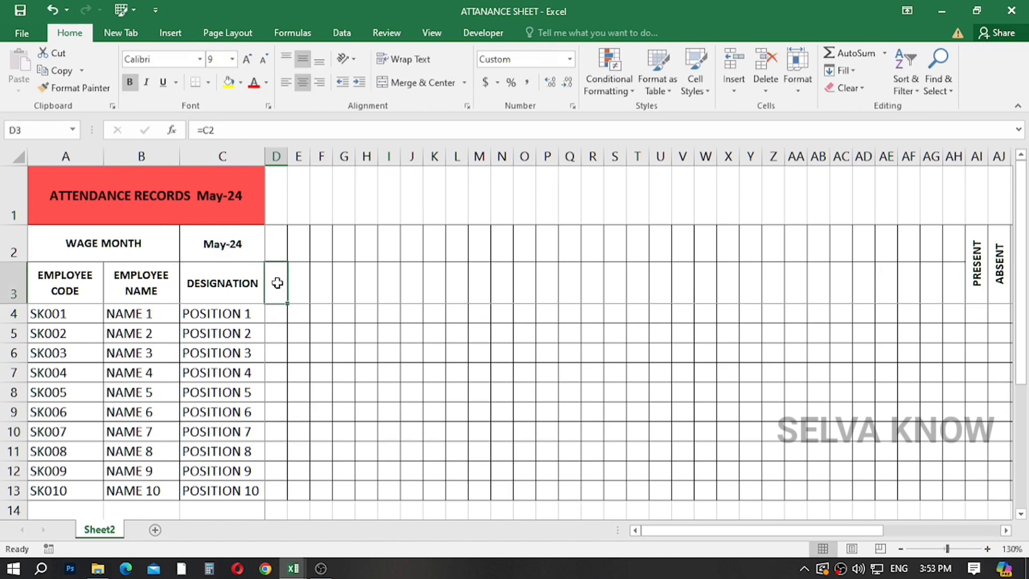
pyautogui.rightClick(277, 284)
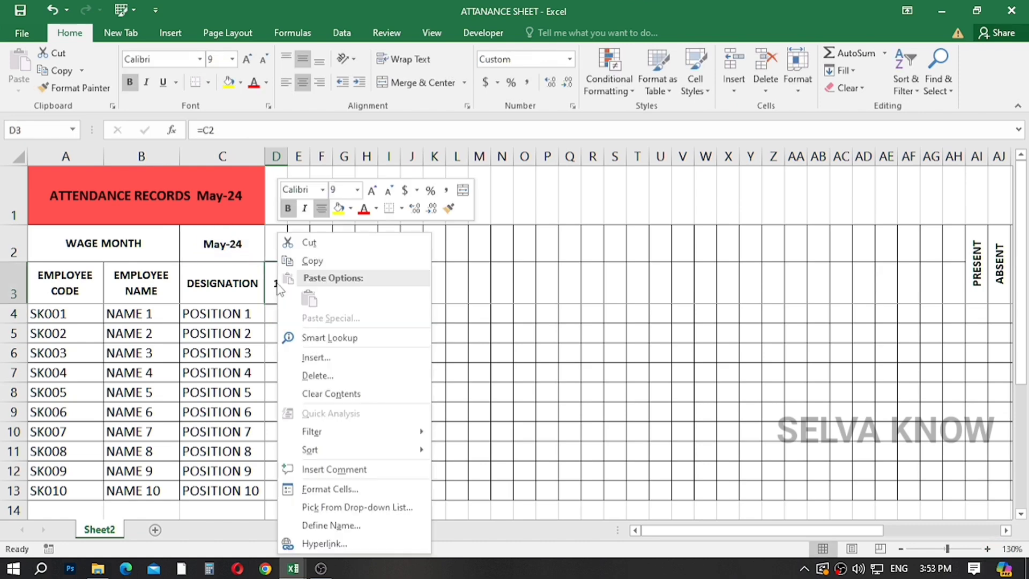
pyautogui.click(321, 489)
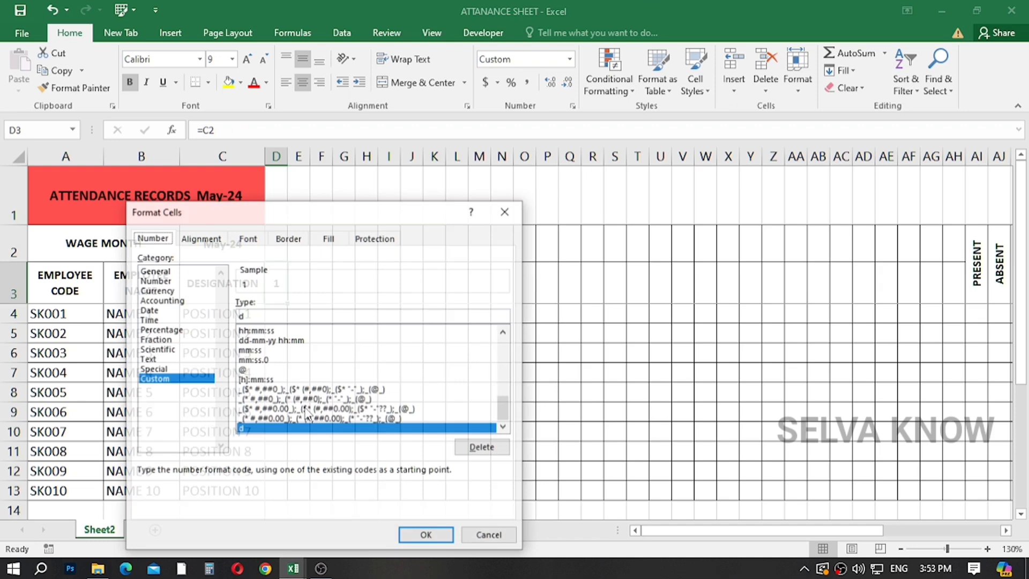
pyautogui.click(248, 315)
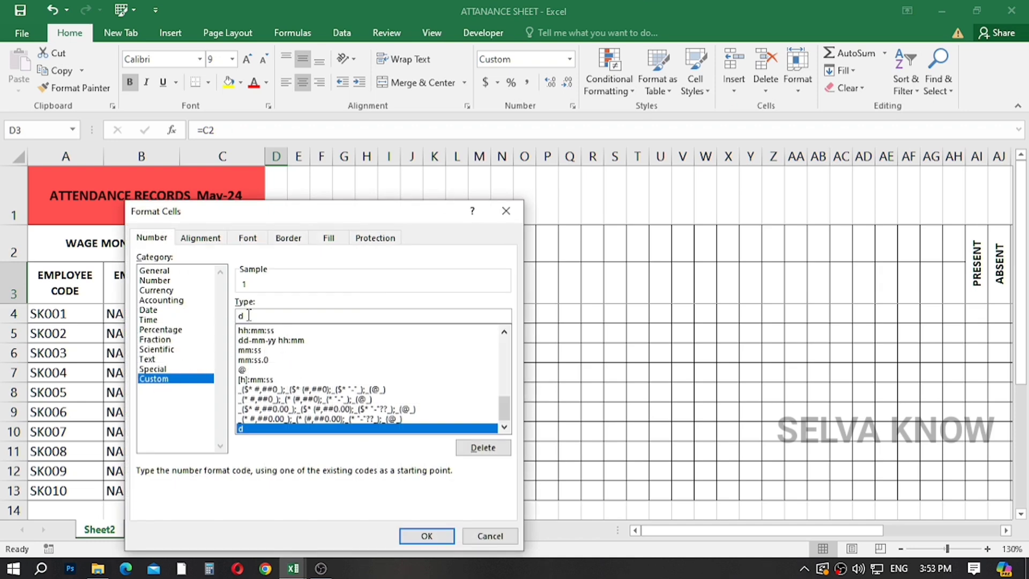
pyautogui.click(427, 535)
# Enter the formula =EOMONTH(C2,0) in cell E3 to get the last date of the wage month.
pyautogui.press('Right')
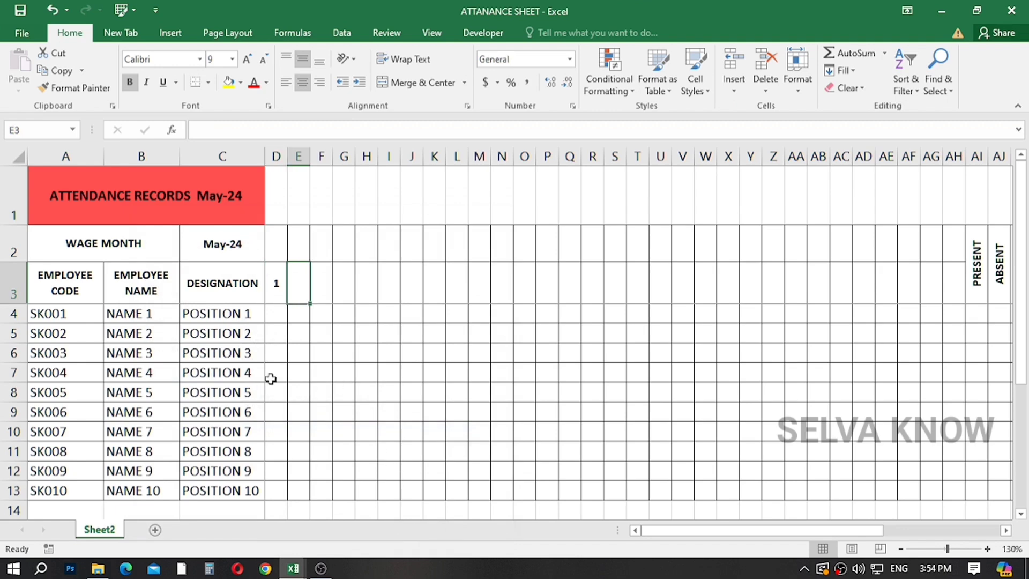
pyautogui.write('=')
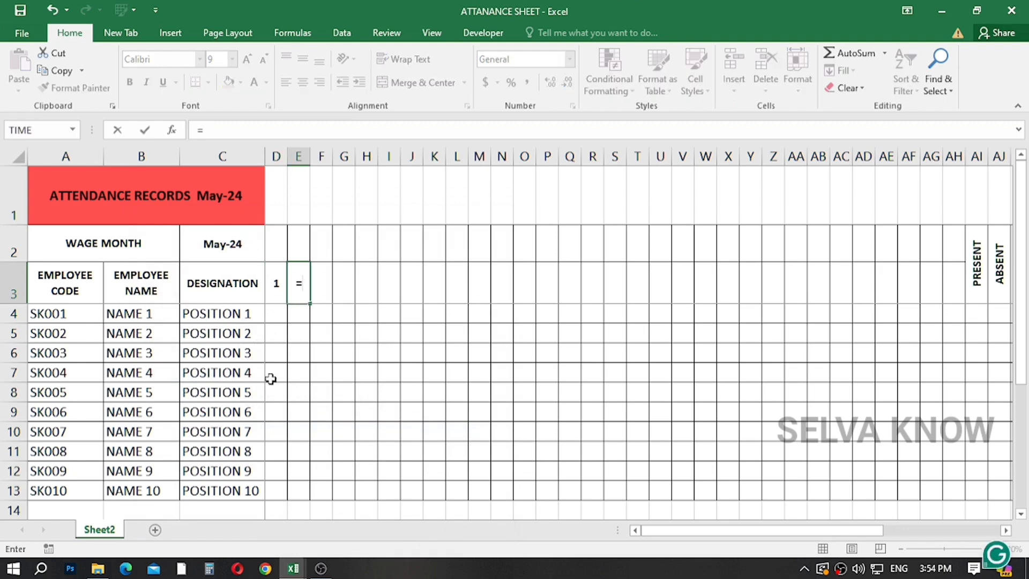
pyautogui.write('EO')
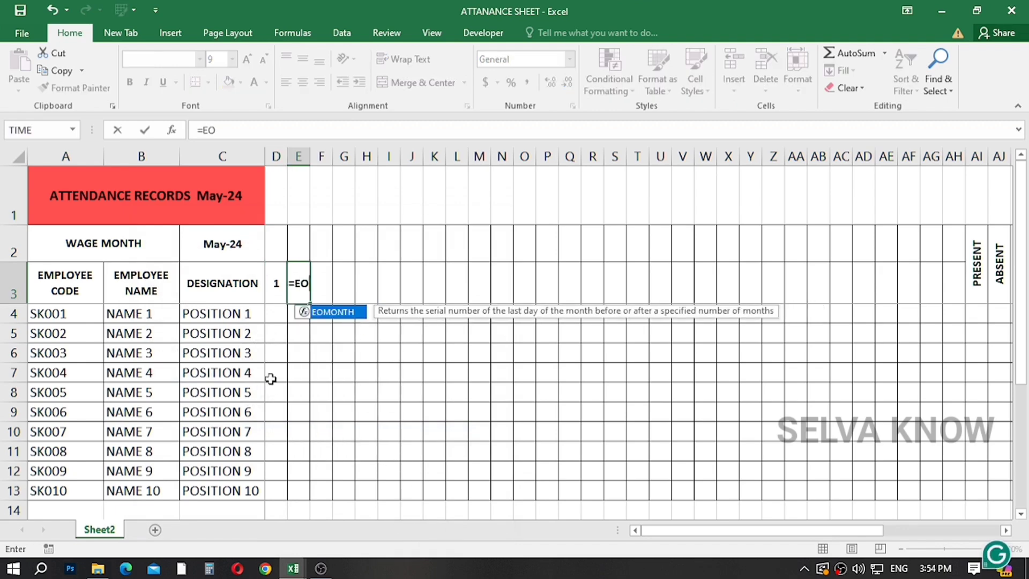
pyautogui.press('Tab')
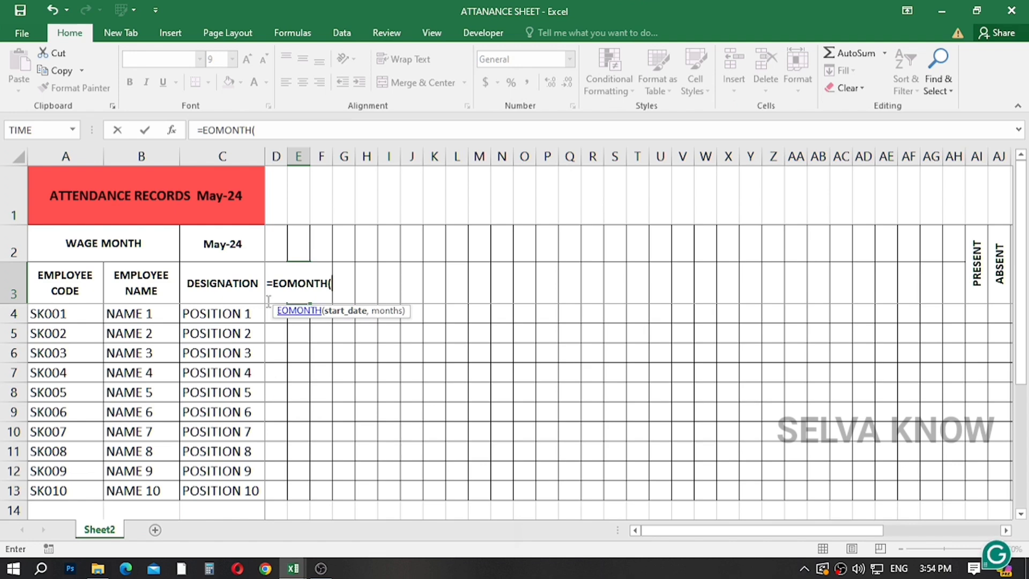
pyautogui.click(228, 247)
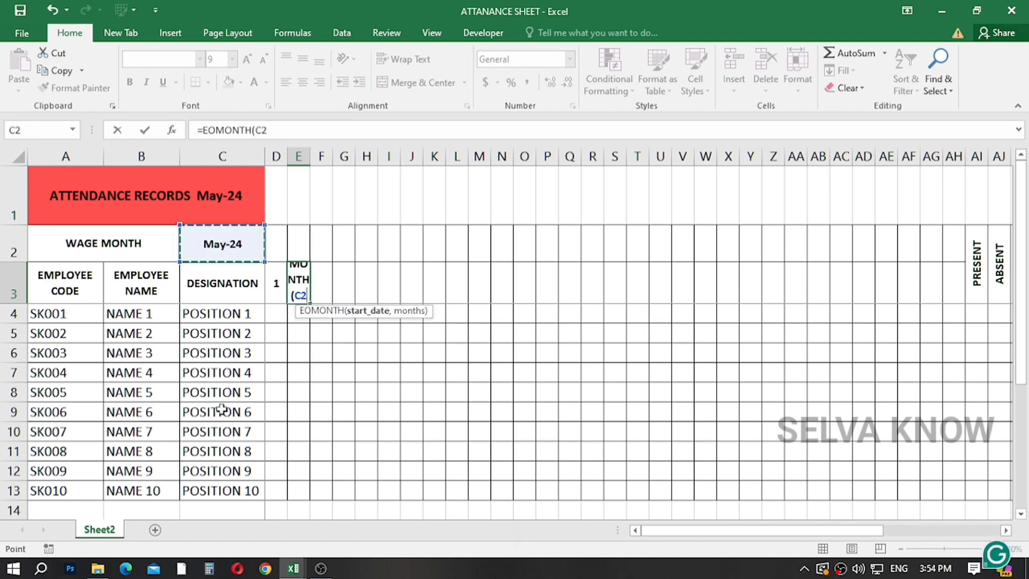
pyautogui.write(',0')
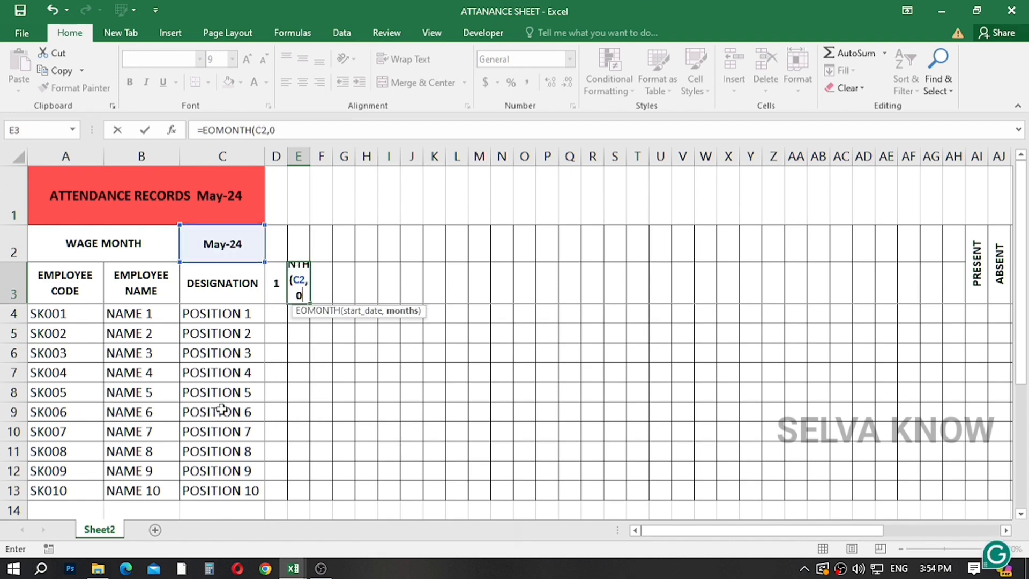
pyautogui.write(')')
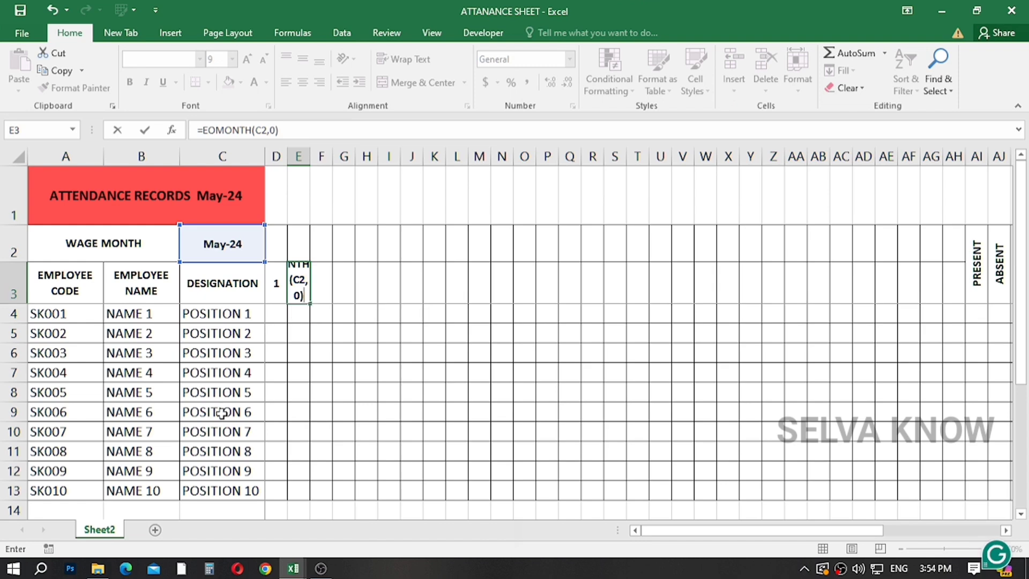
pyautogui.hotkey('ctrl', 'Return')
# Apply the custom number format D to cell E3 so that its date shows only the day.
pyautogui.click(296, 285)
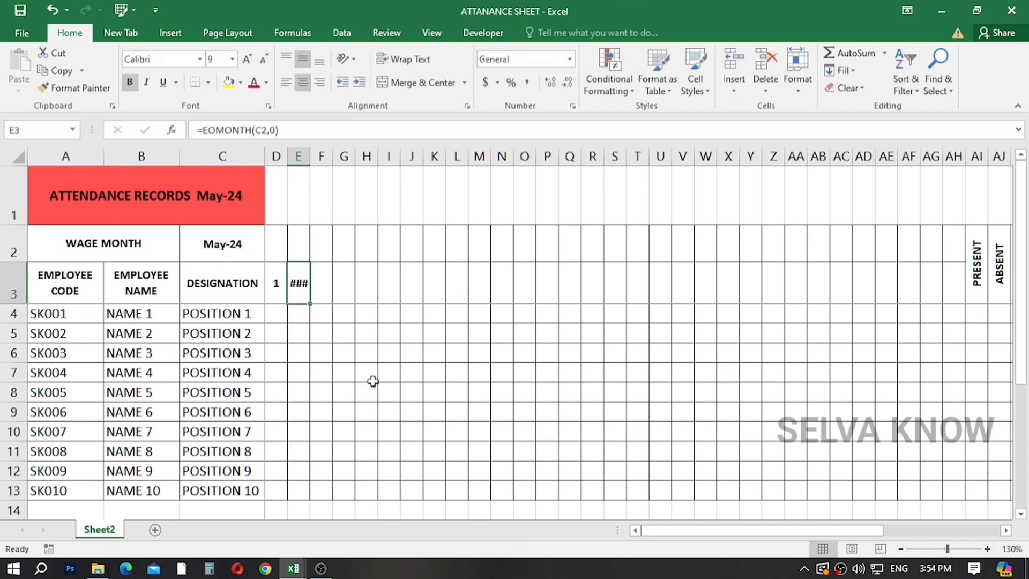
pyautogui.rightClick(293, 279)
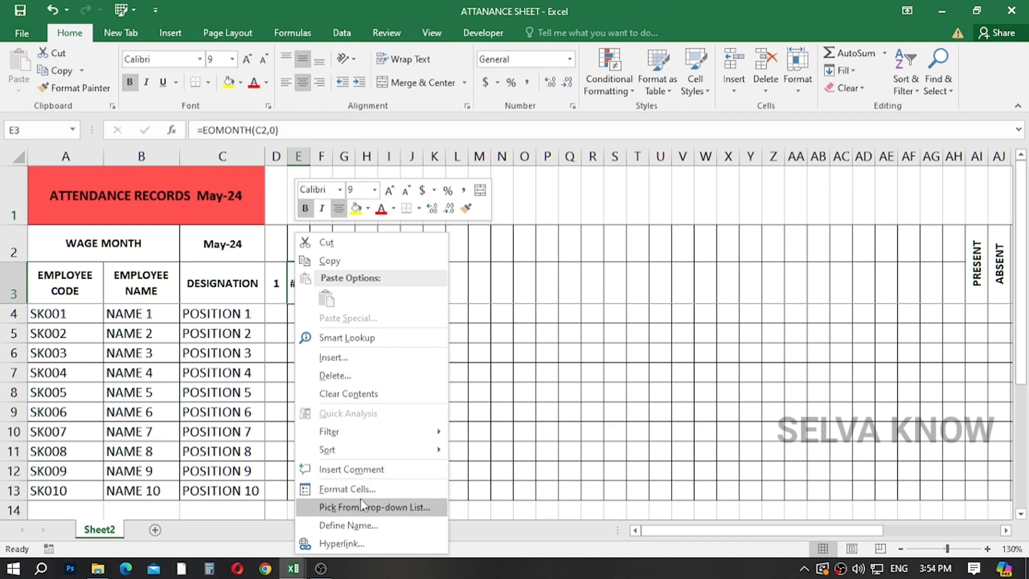
pyautogui.click(347, 489)
pyautogui.click(196, 373)
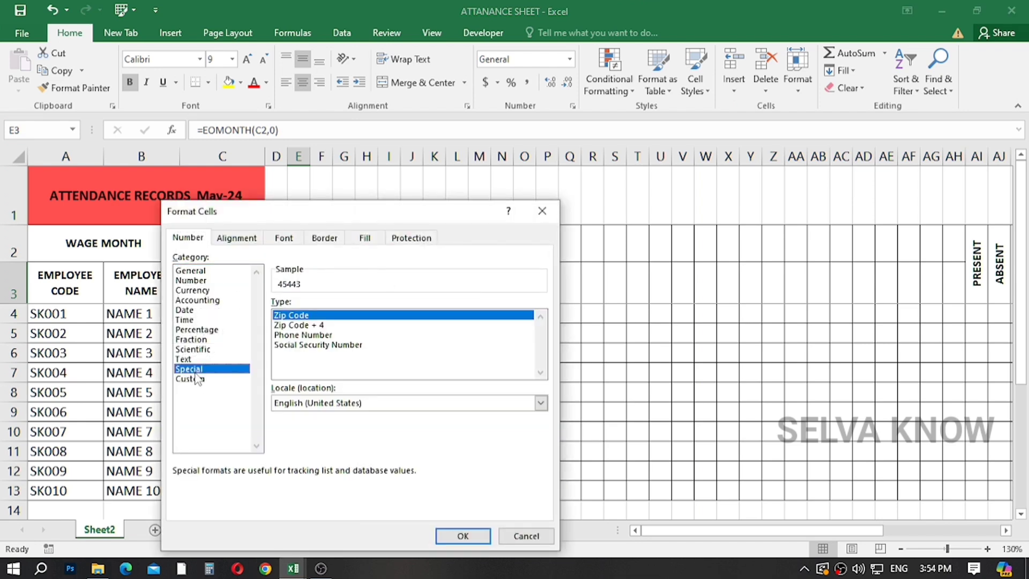
pyautogui.click(191, 378)
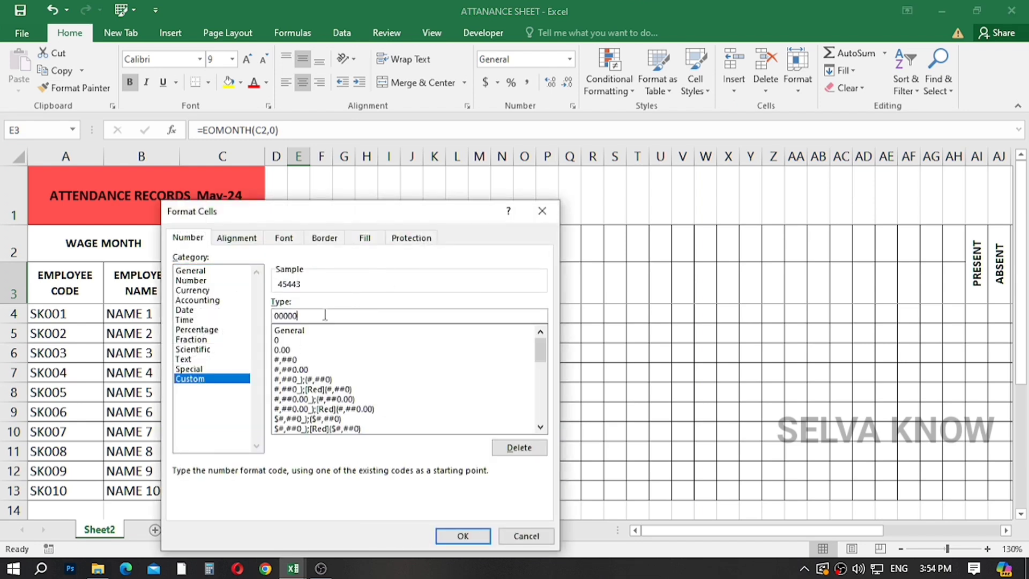
pyautogui.moveTo(324, 315); pyautogui.dragTo(244, 310)
pyautogui.press('BackSpace')
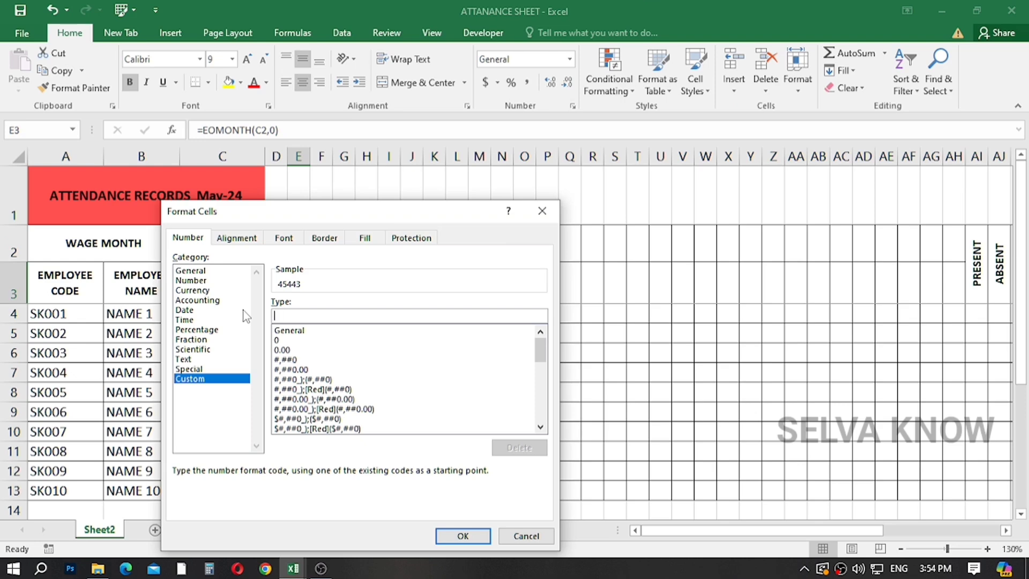
pyautogui.write('D')
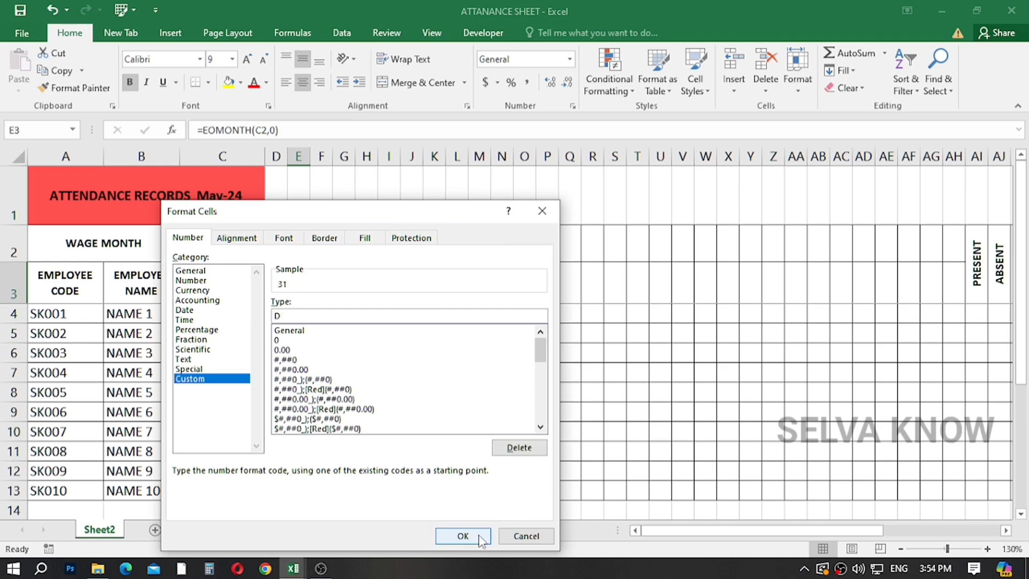
pyautogui.click(463, 536)
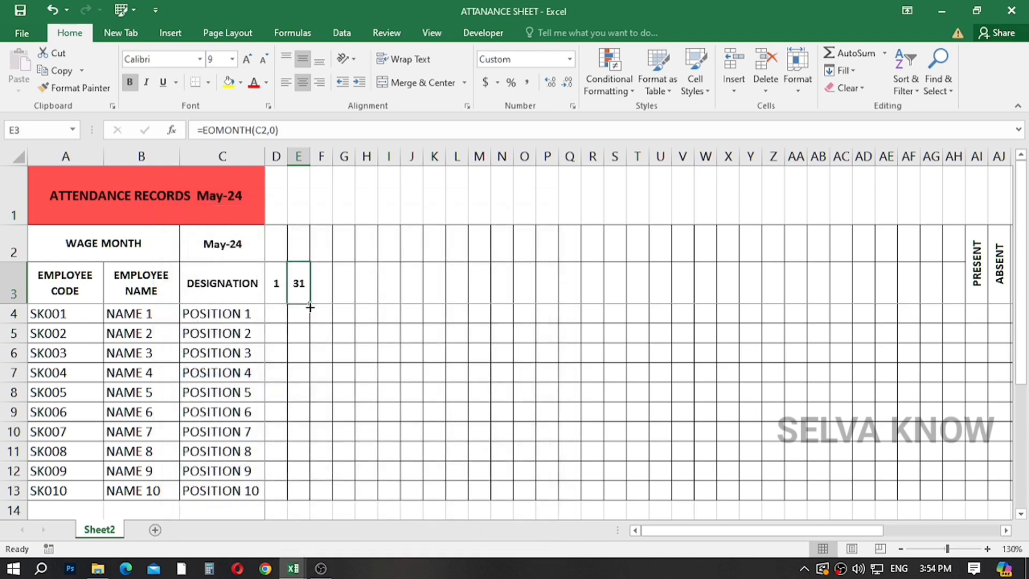
# Change the formula in E3 to =IF(EOMONTH(C2,0)=D3,"",D3+1) and fill it across row 3 to AH3.
pyautogui.press('F2')
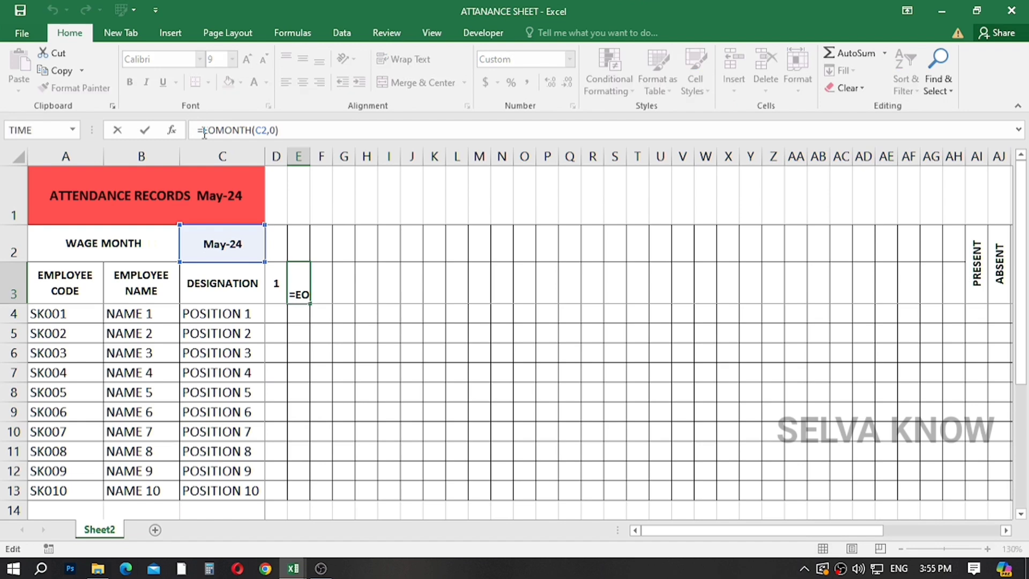
pyautogui.click(204, 131)
pyautogui.write('IF(')
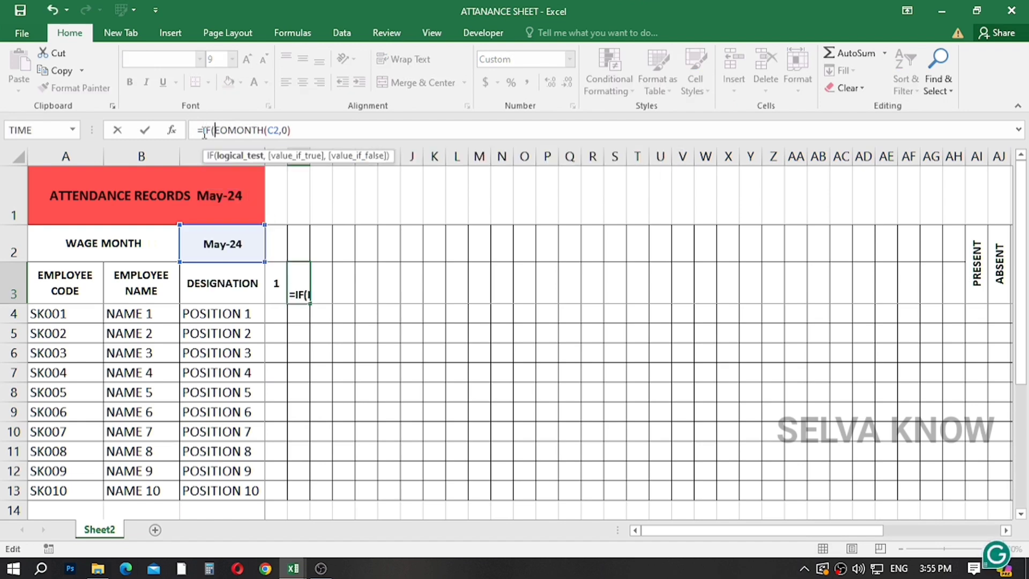
pyautogui.click(301, 131)
pyautogui.write('=')
pyautogui.click(273, 286)
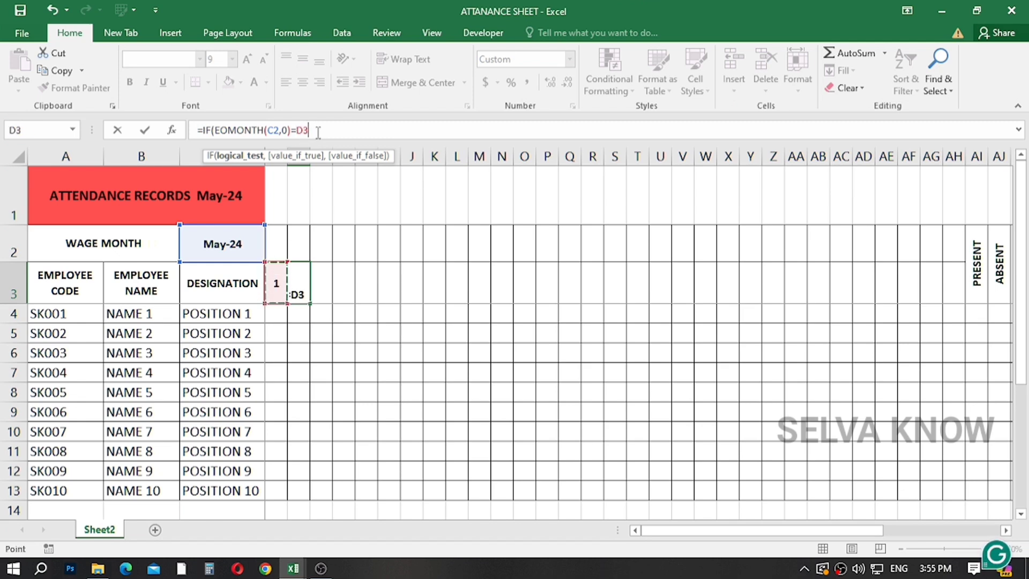
pyautogui.write(',')
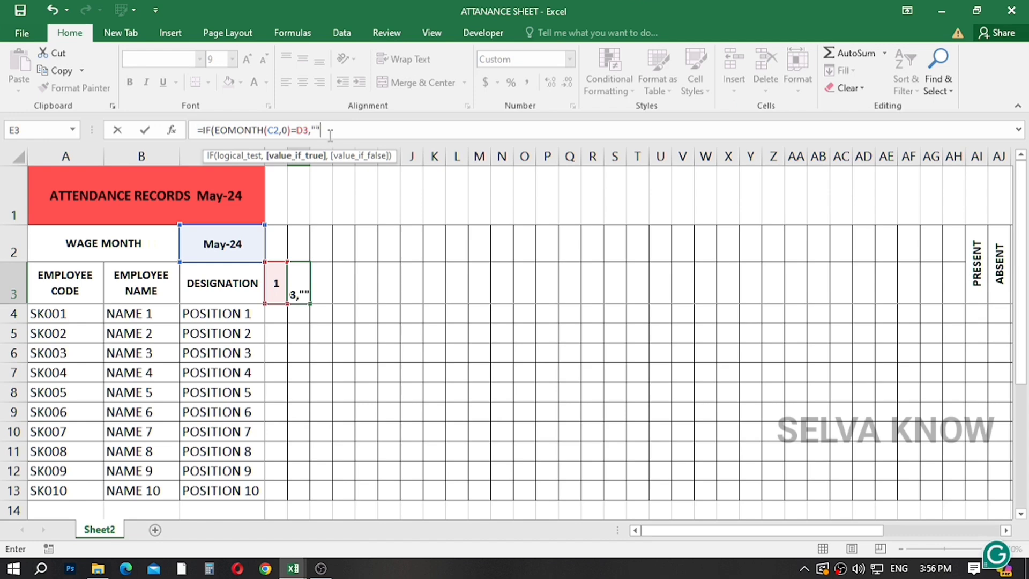
pyautogui.write('"",')
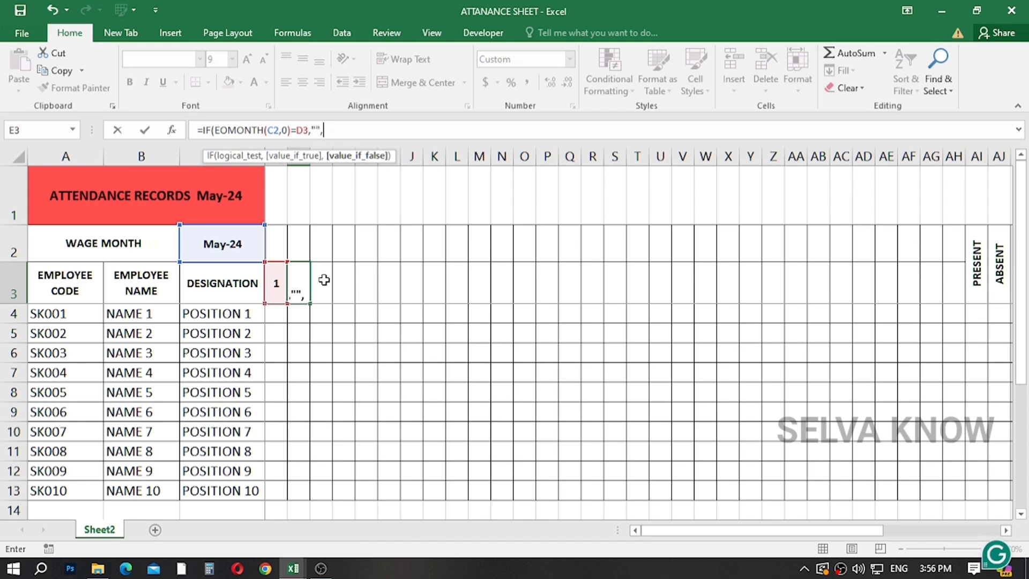
pyautogui.click(280, 267)
pyautogui.write('+')
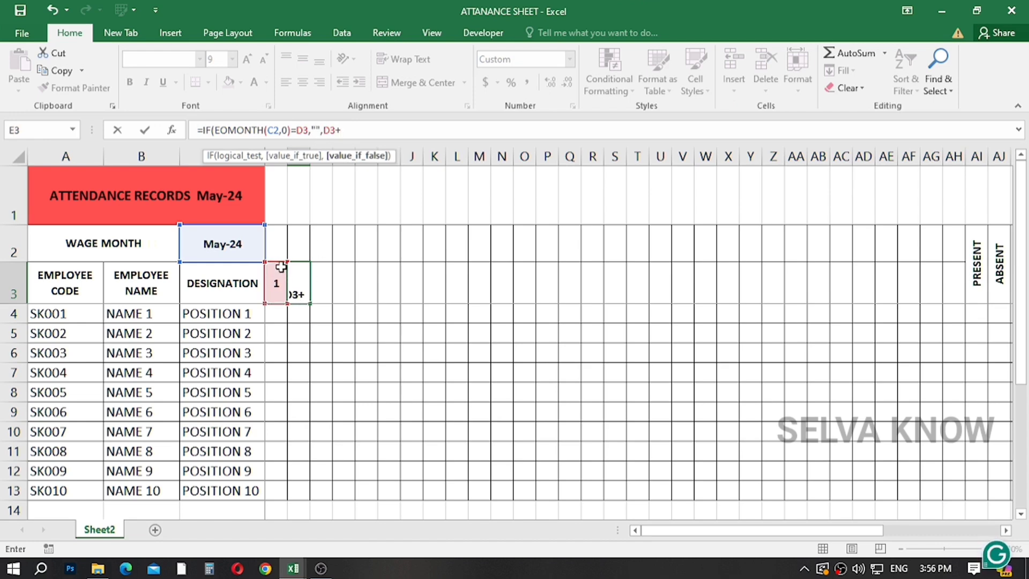
pyautogui.write('1)')
pyautogui.press('Return')
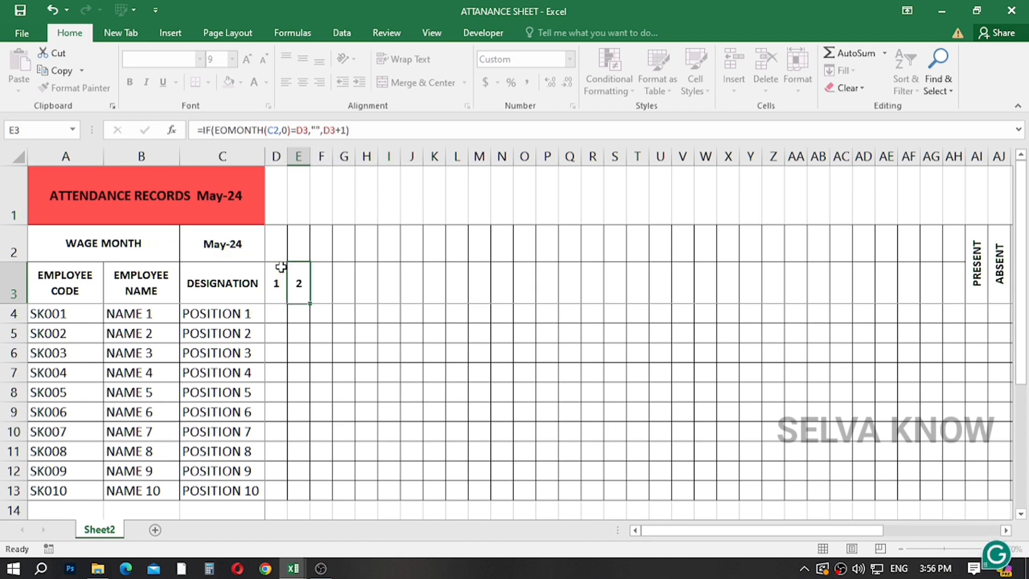
pyautogui.click(301, 278)
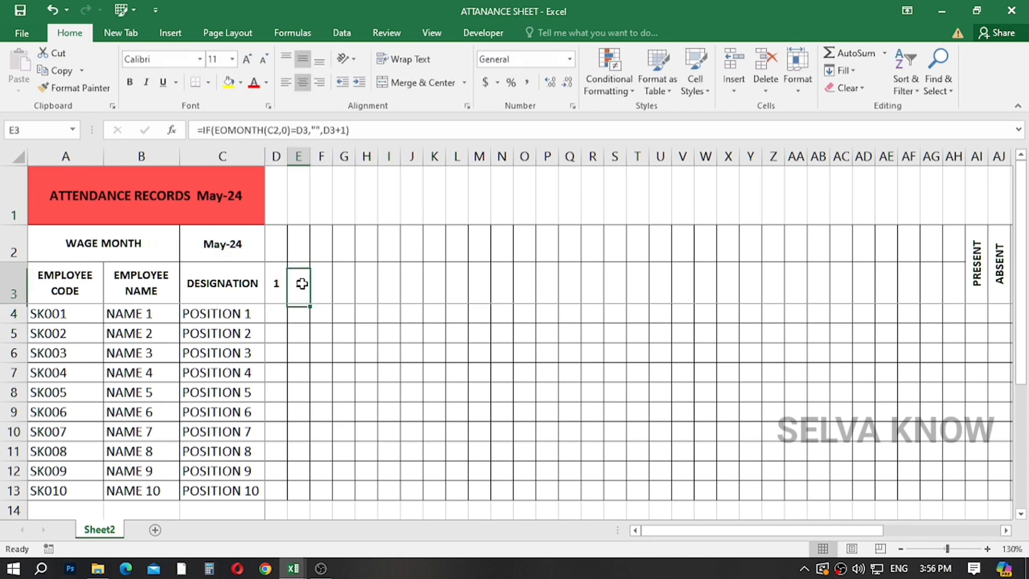
pyautogui.moveTo(309, 303); pyautogui.dragTo(965, 283)
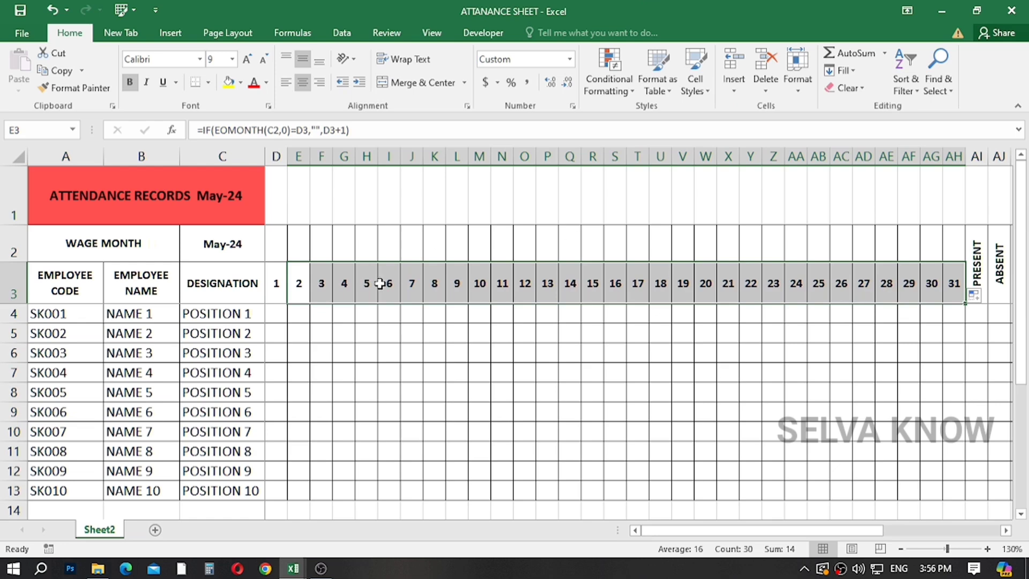
# Enter the weekday formula =TEXT(D3,"DDD") in cell D2 and fill it across row 2 to AH2.
pyautogui.click(278, 246)
pyautogui.doubleClick(278, 246)
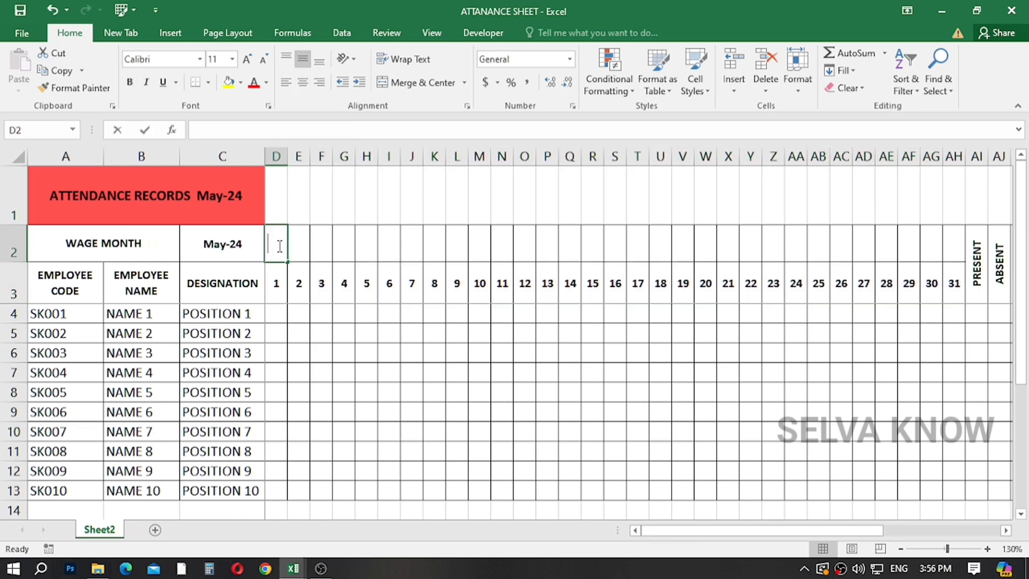
pyautogui.write('=TEXT')
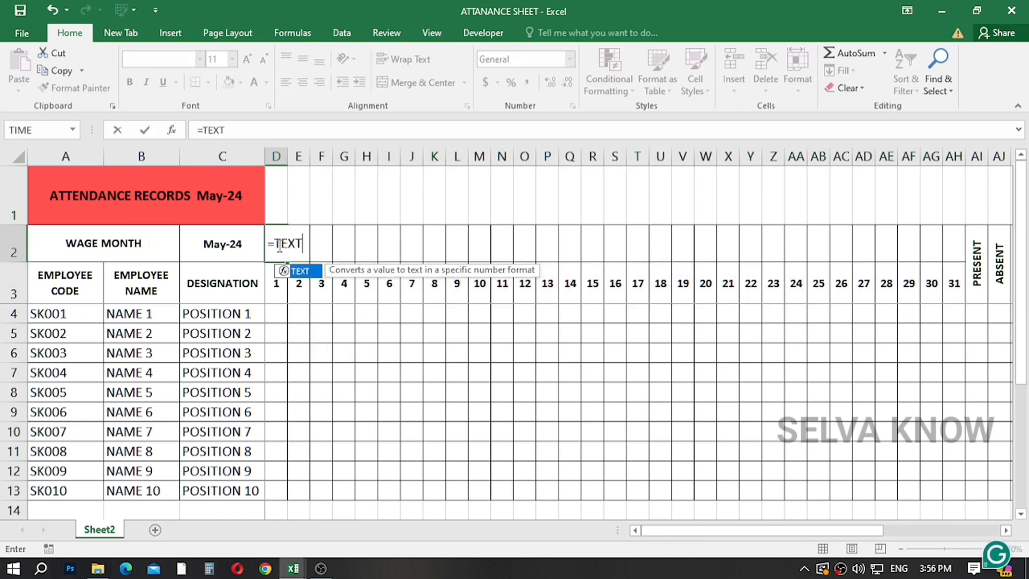
pyautogui.write('(')
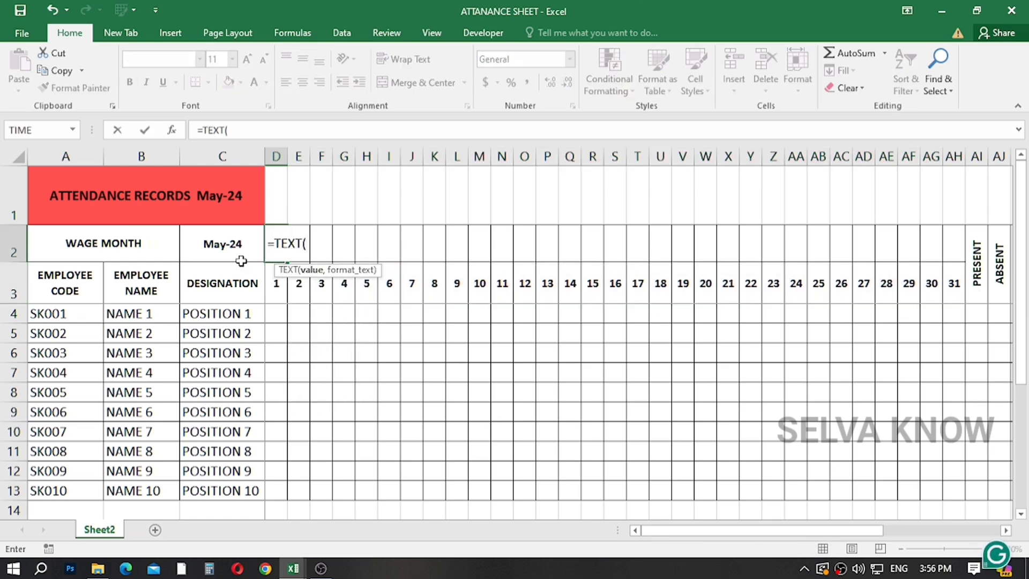
pyautogui.click(282, 284)
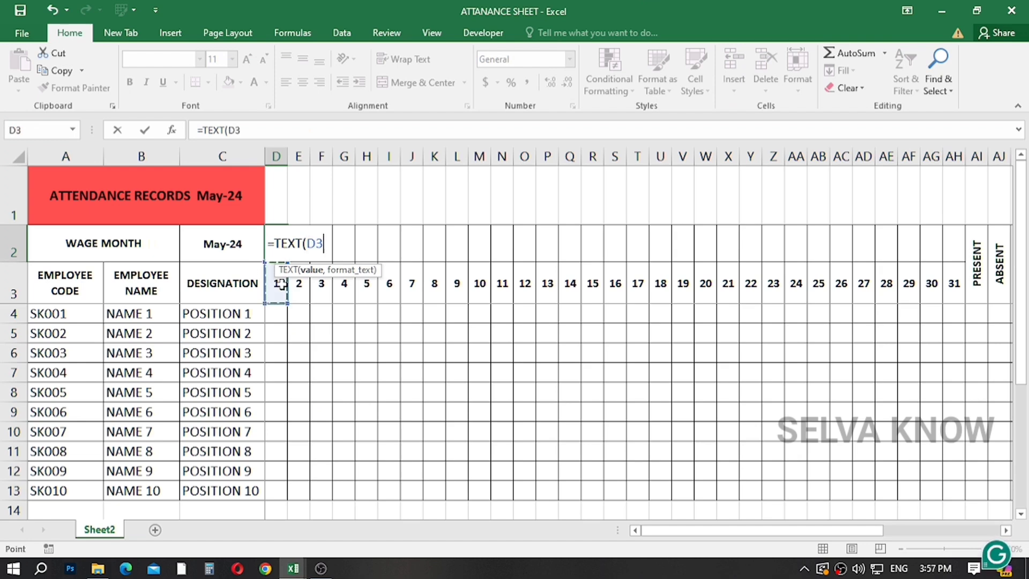
pyautogui.write(',')
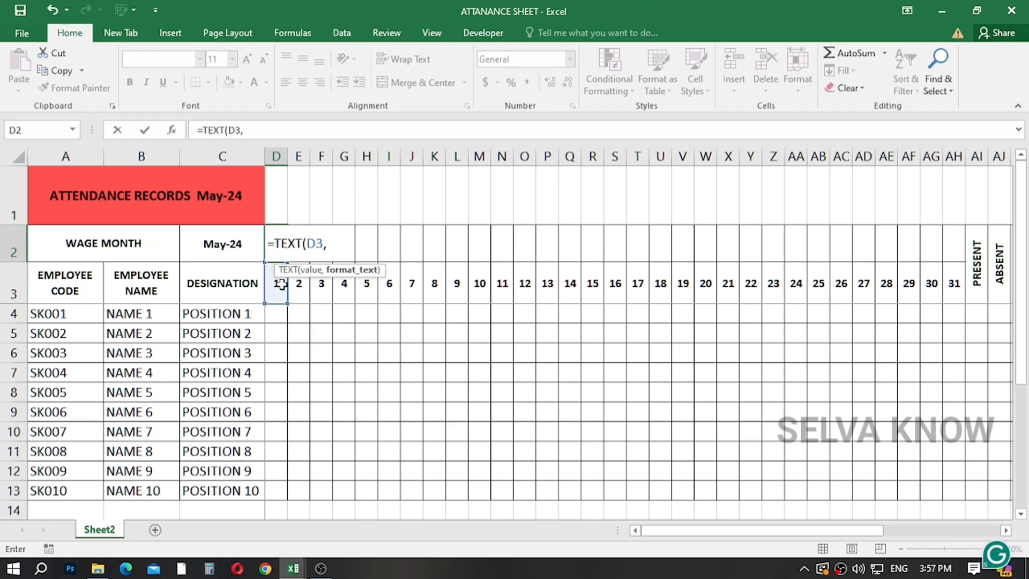
pyautogui.write('"DDD"')
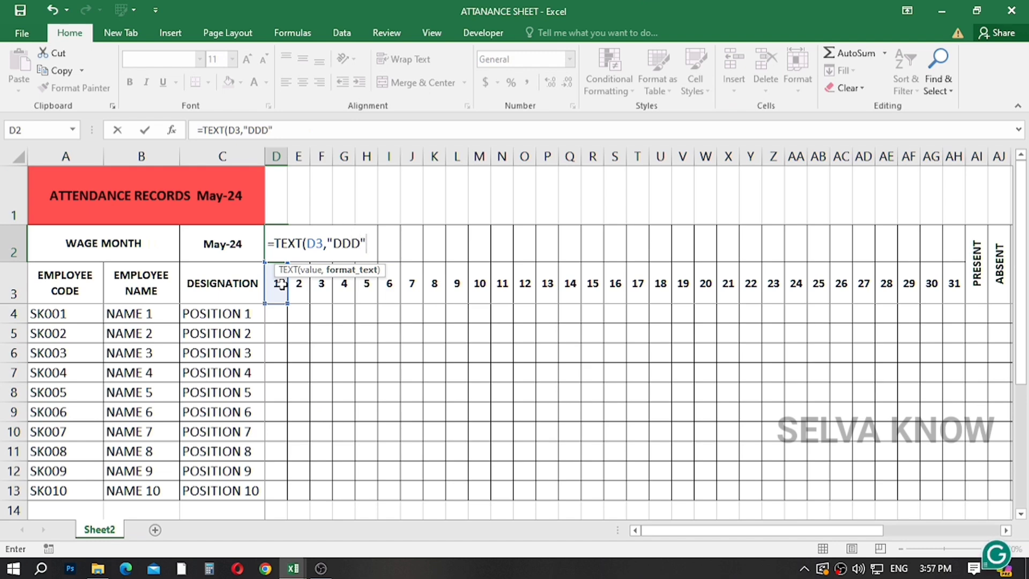
pyautogui.write(')')
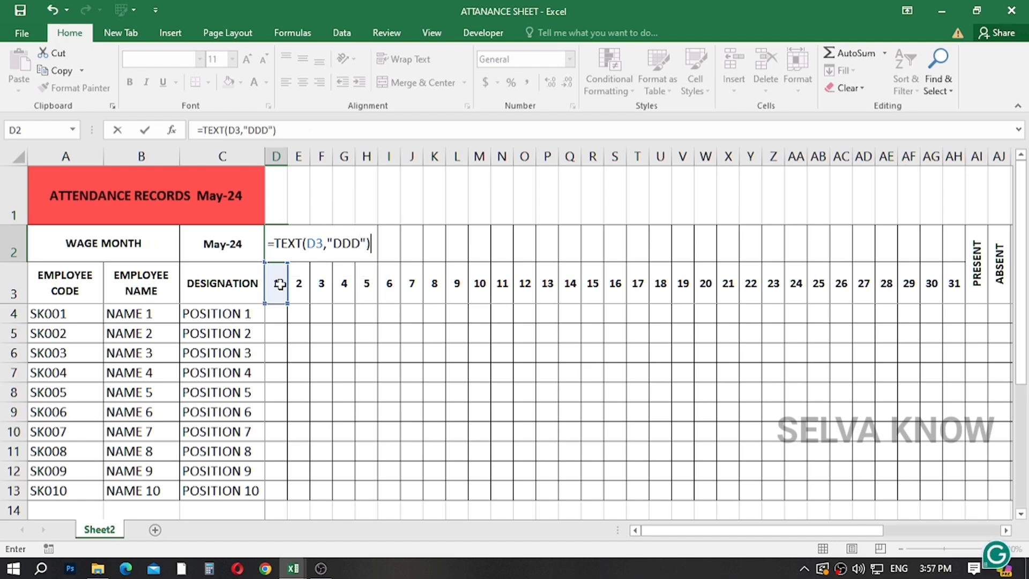
pyautogui.press('Return')
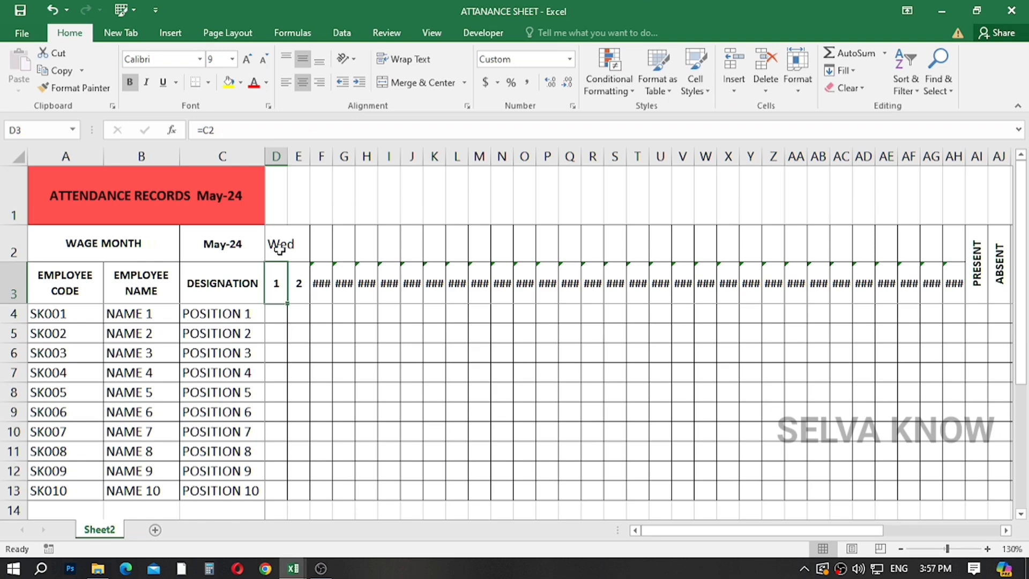
pyautogui.click(279, 249)
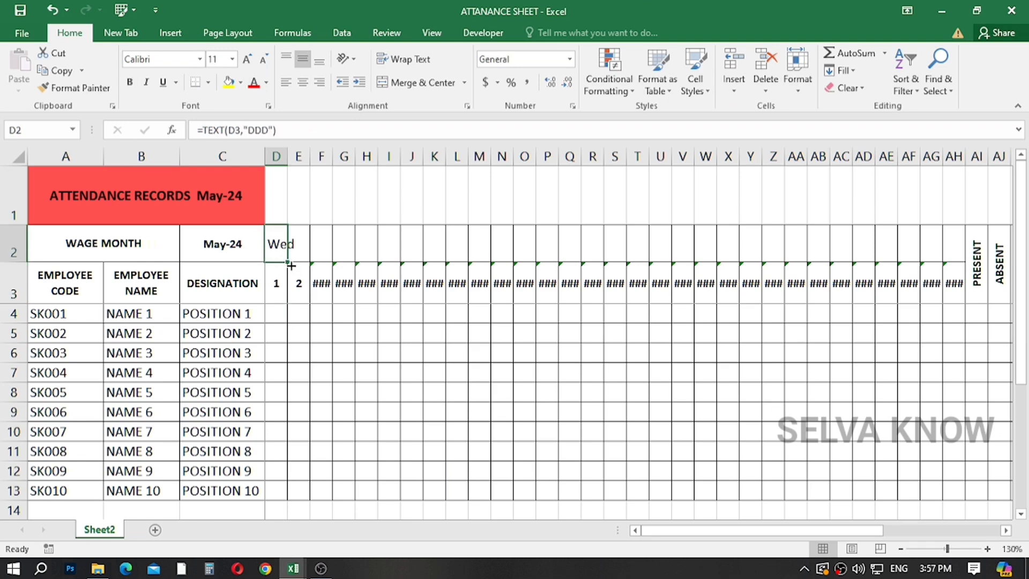
pyautogui.moveTo(290, 263); pyautogui.dragTo(957, 263)
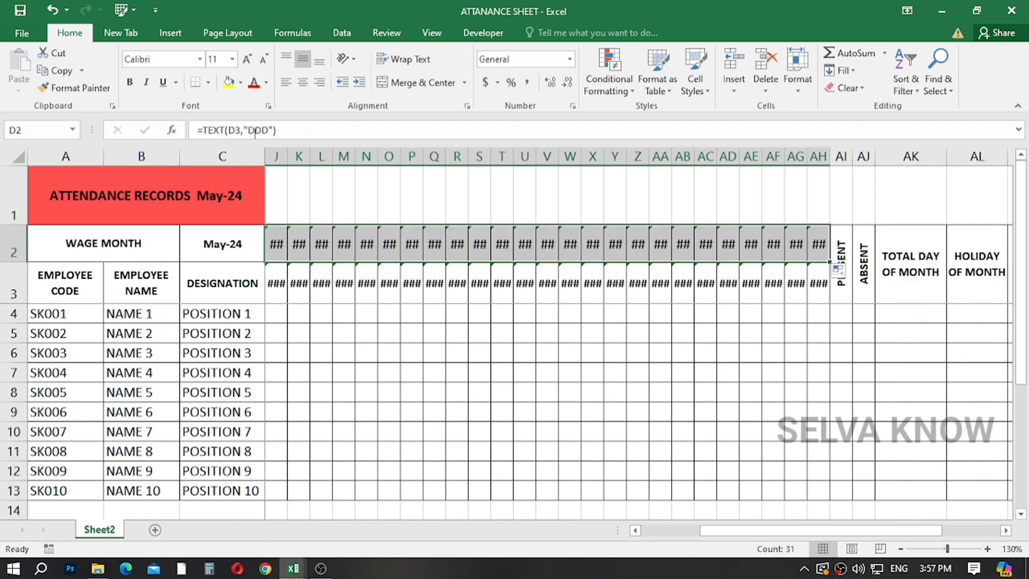
# Set the text orientation of the weekday cells D2:AH2 to vertical, reading upward.
pyautogui.click(269, 107)
pyautogui.click(595, 110)
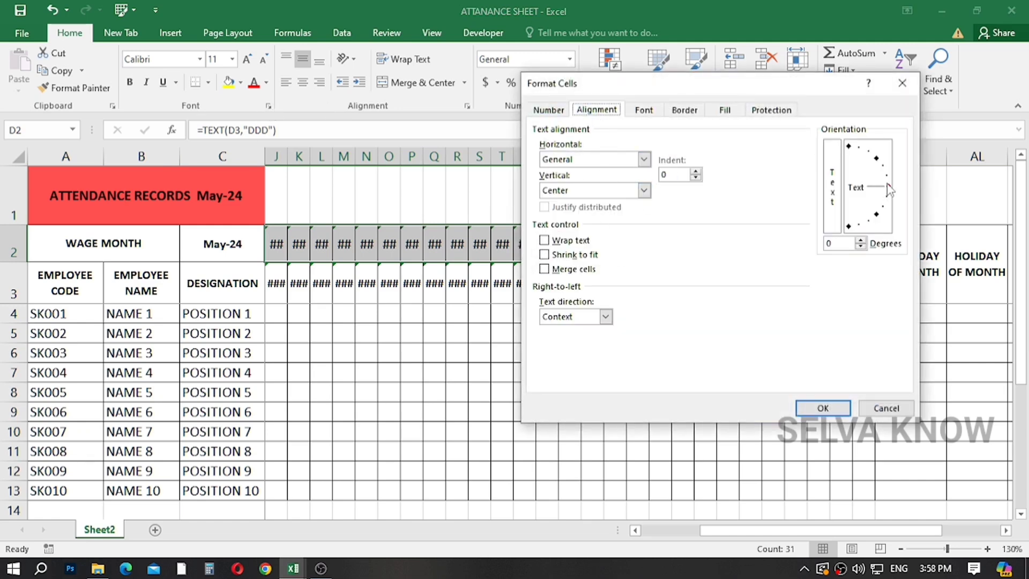
pyautogui.moveTo(888, 186); pyautogui.dragTo(849, 146)
pyautogui.click(825, 407)
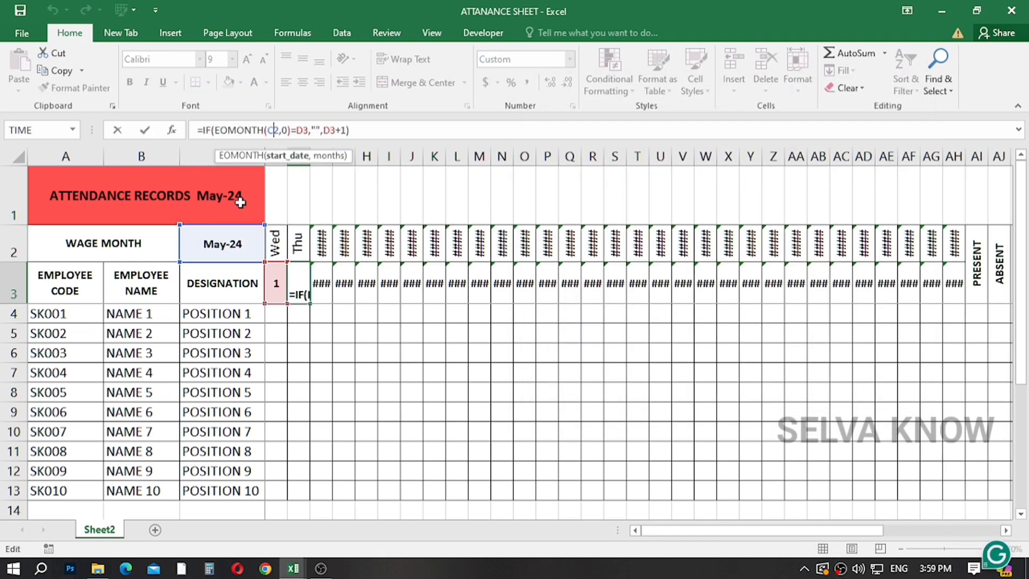
# Make the wage month reference in the E3 formula absolute as $C$2 and refill the formula across to AH3.
pyautogui.press('F4')
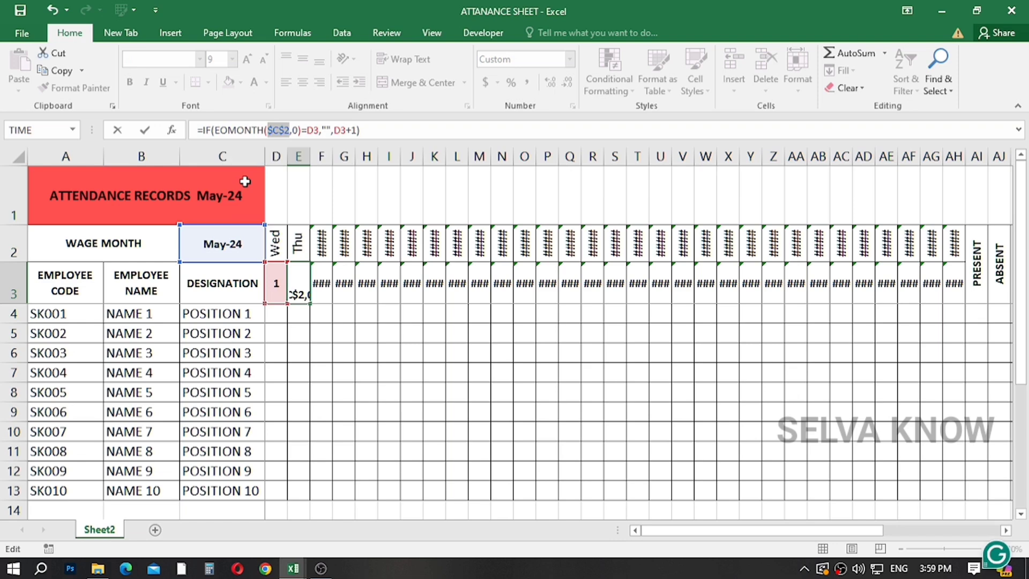
pyautogui.hotkey('ctrl', 'Return')
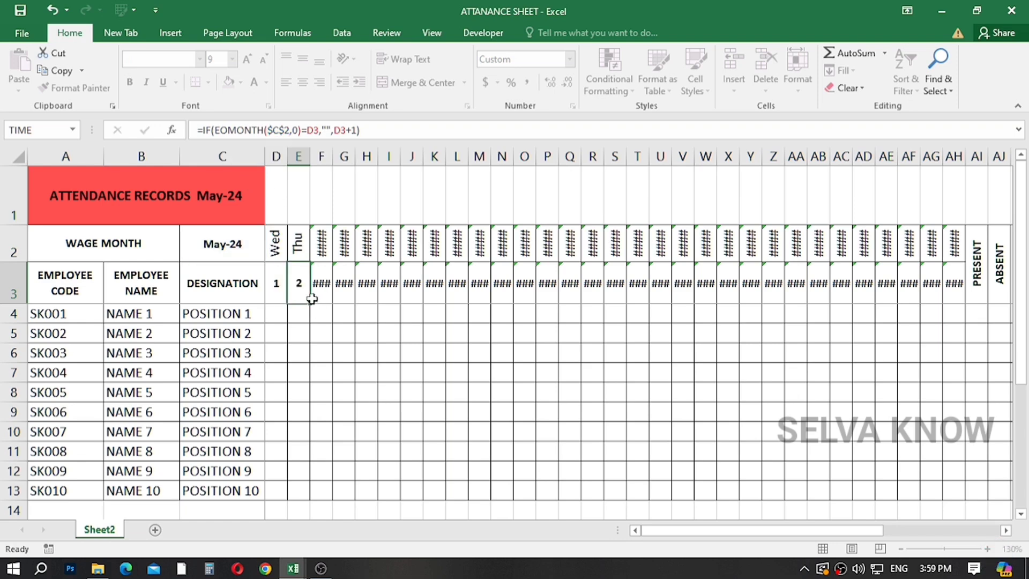
pyautogui.moveTo(312, 298); pyautogui.dragTo(691, 293)
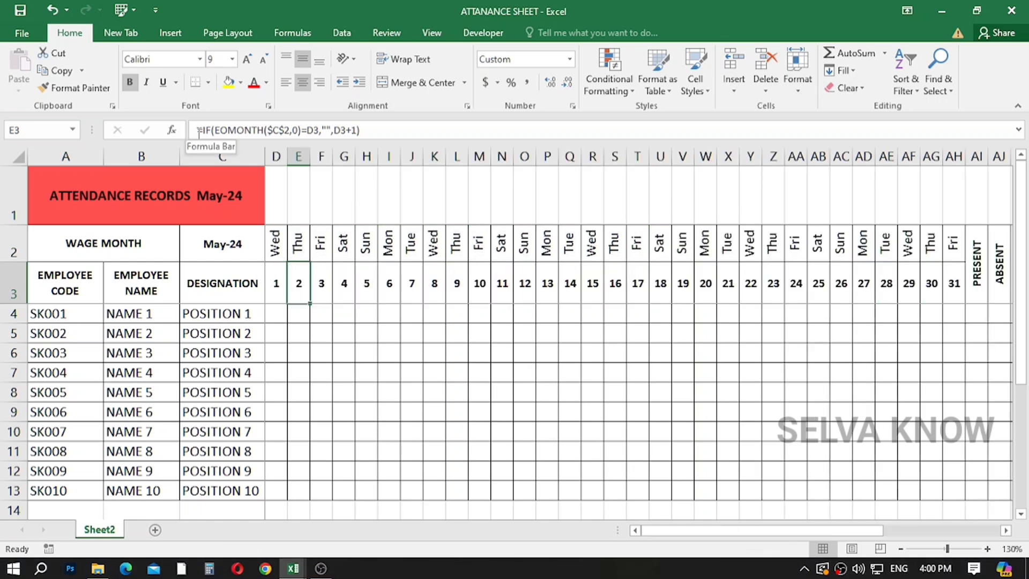
# Wrap the E3 formula in IFERROR as =IFERROR(IF(EOMONTH($C$2,0)=D3,"",D3+1),"") and fill it across to AH3.
pyautogui.click(205, 131)
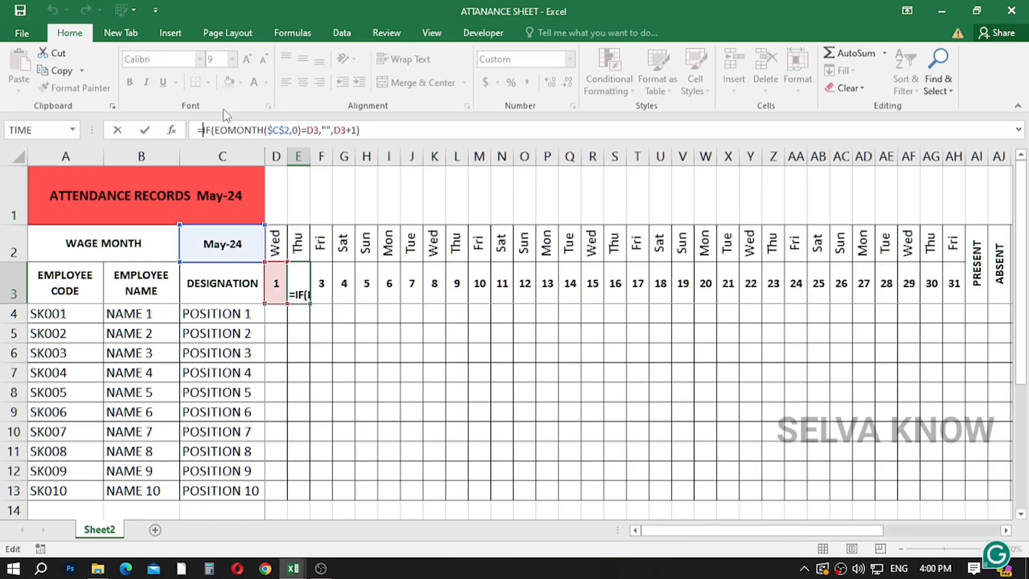
pyautogui.write('IF')
pyautogui.press('Down')
pyautogui.press('Tab')
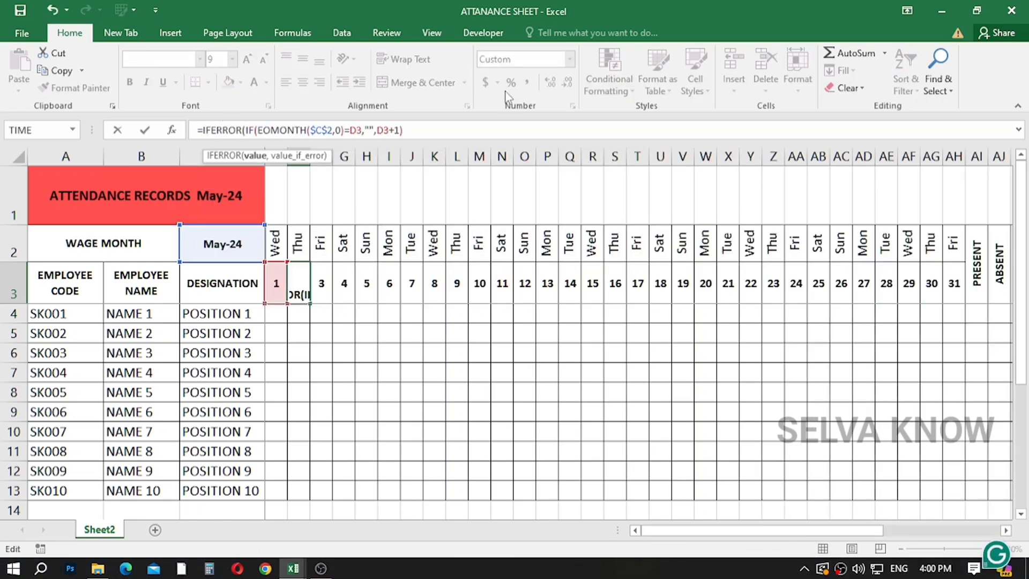
pyautogui.write(',""')
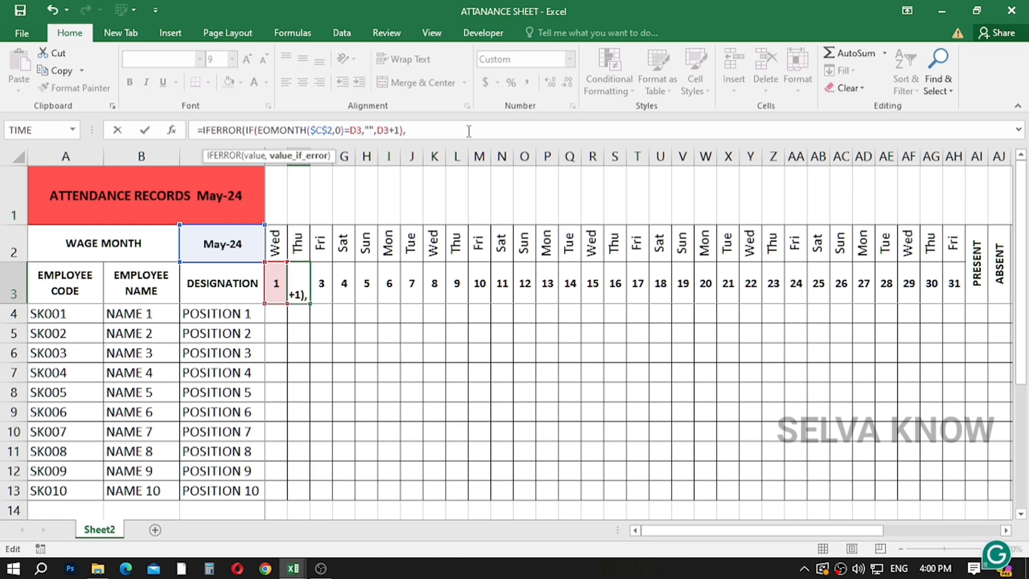
pyautogui.write(')')
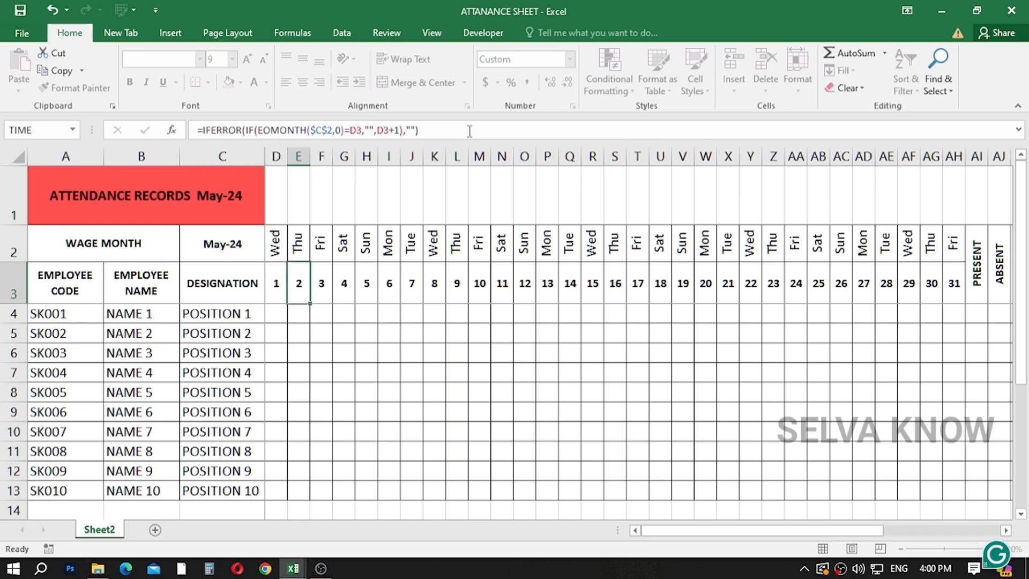
pyautogui.hotkey('ctrl', 'Return')
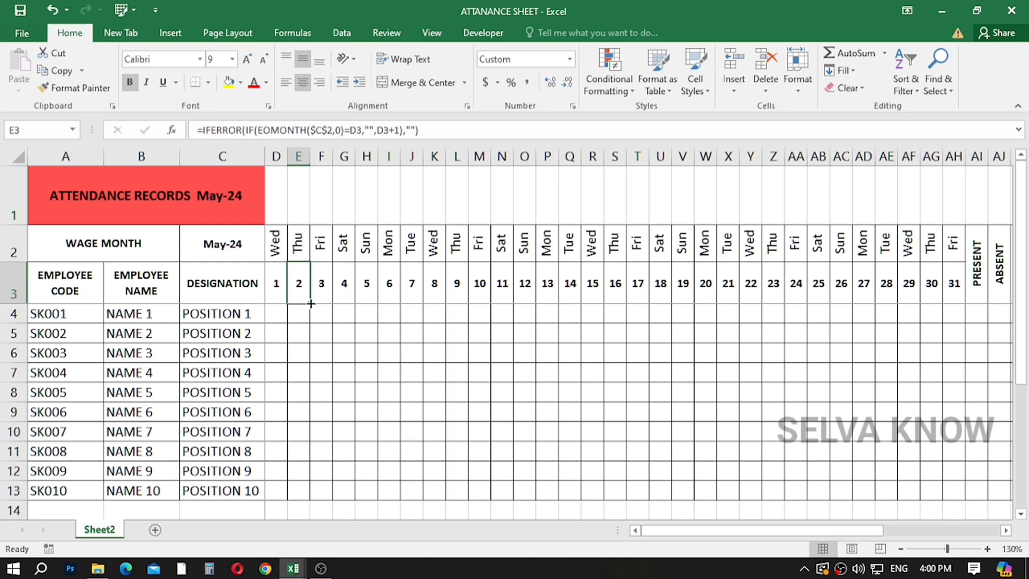
pyautogui.moveTo(311, 304); pyautogui.dragTo(974, 263)
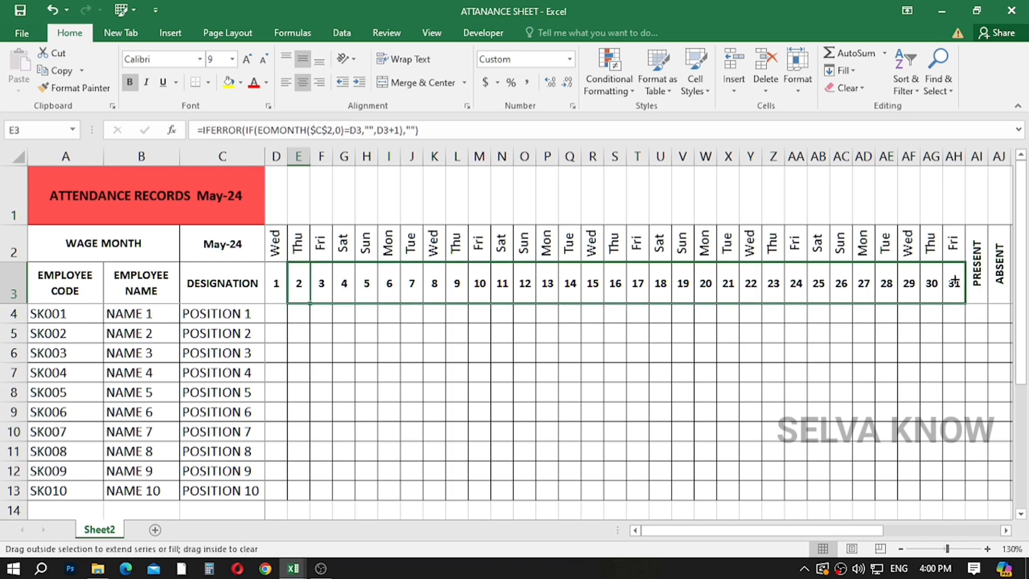
pyautogui.moveTo(955, 279); pyautogui.dragTo(953, 279)
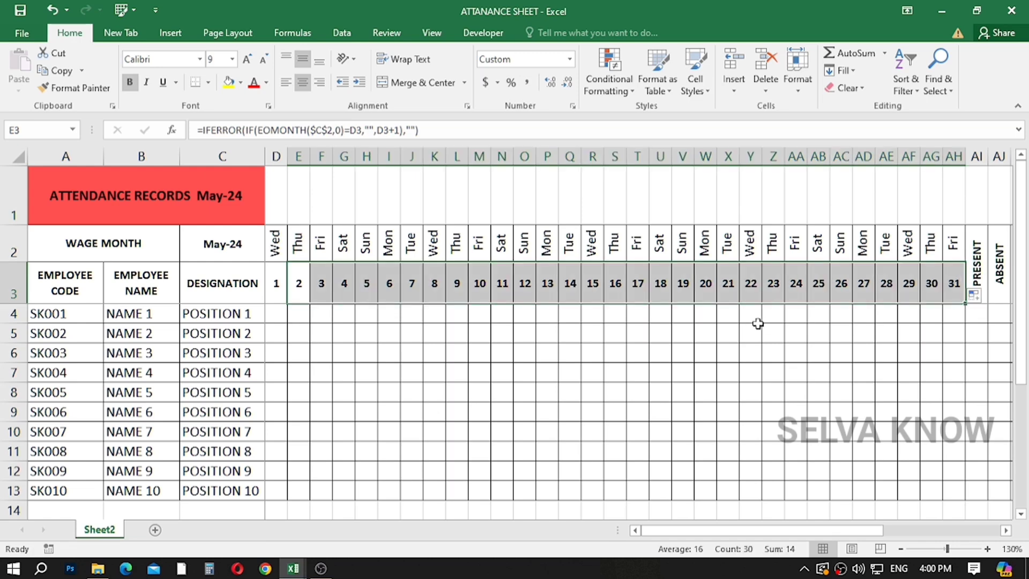
# Shade the day number cells D3:AH3 yellow and the weekday cells D2:AH2 with the standard purple.
pyautogui.moveTo(276, 284); pyautogui.dragTo(956, 290)
pyautogui.click(228, 83)
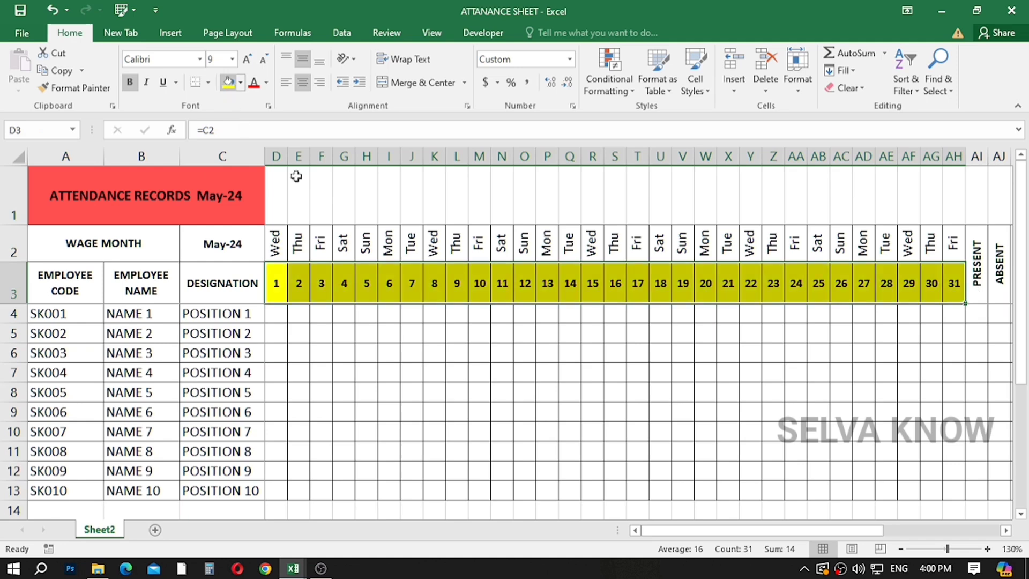
pyautogui.click(275, 244)
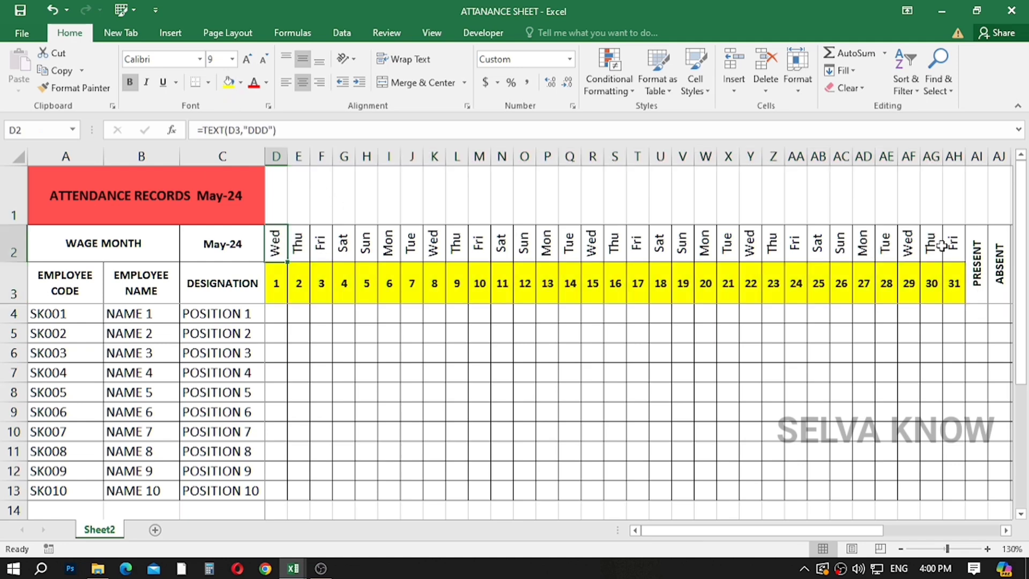
pyautogui.moveTo(942, 246); pyautogui.dragTo(953, 245)
pyautogui.click(241, 83)
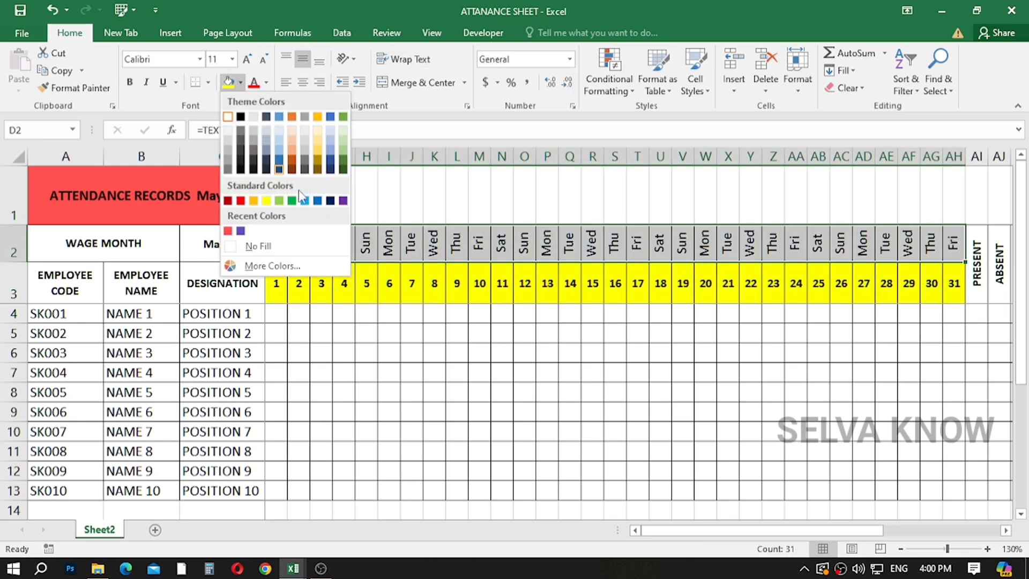
pyautogui.click(343, 200)
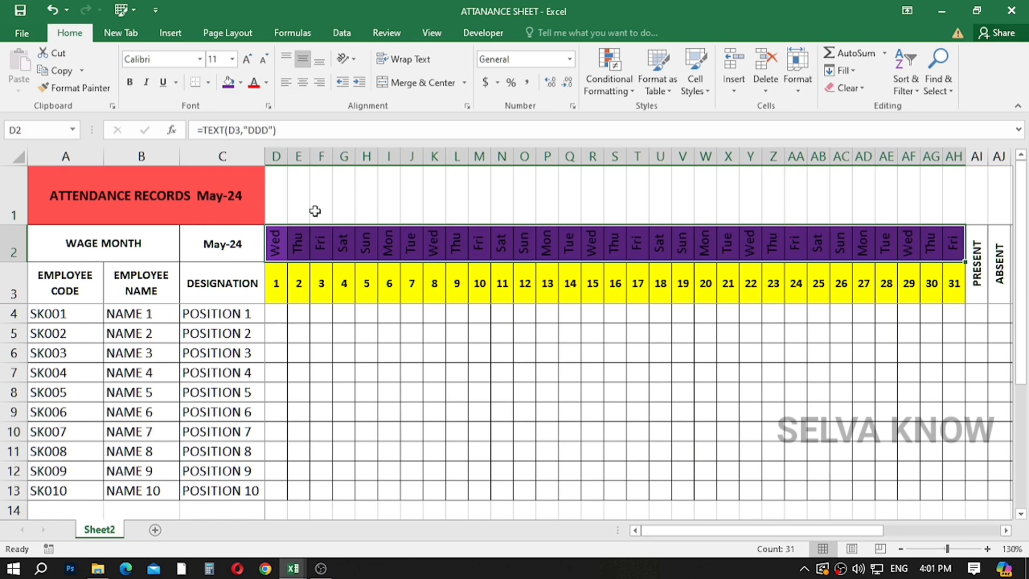
# Set the font color of the weekday cells D2:AH2 to white.
pyautogui.click(266, 82)
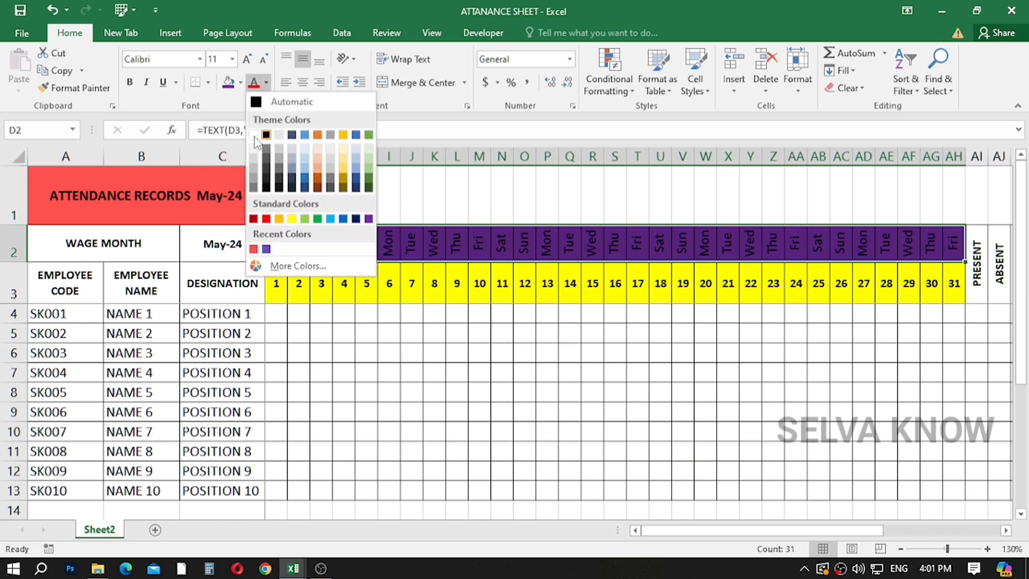
pyautogui.click(254, 134)
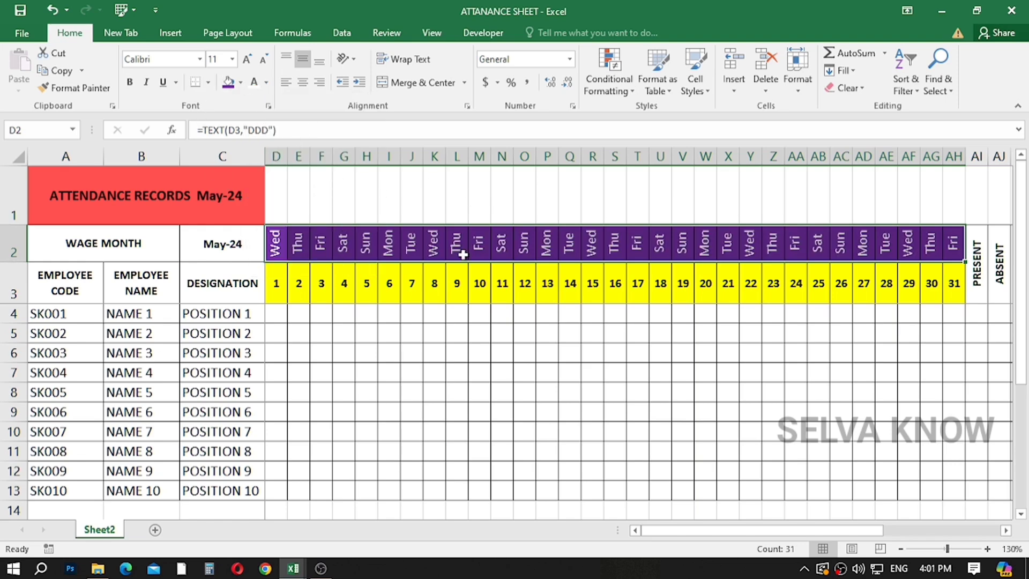
pyautogui.click(436, 310)
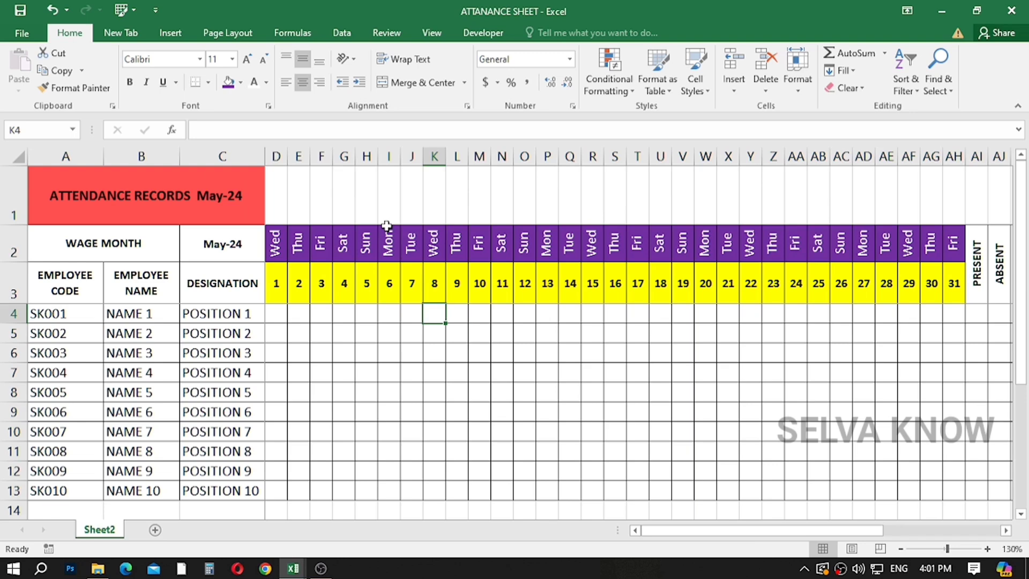
pyautogui.click(364, 238)
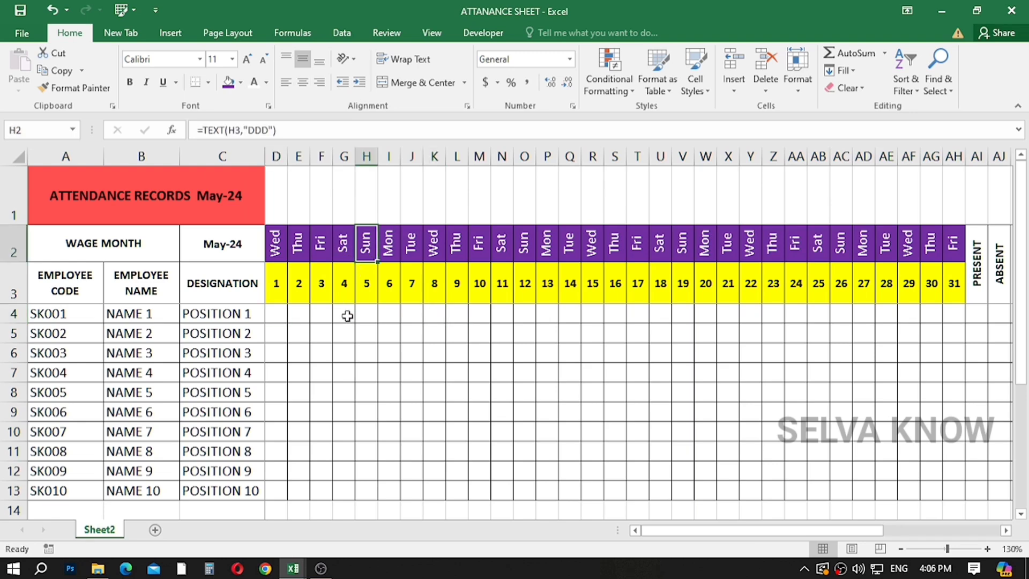
# Create a formula-based conditional formatting rule for the attendance cells D4:AH13 with the formula =D$2="SUN".
pyautogui.click(280, 317)
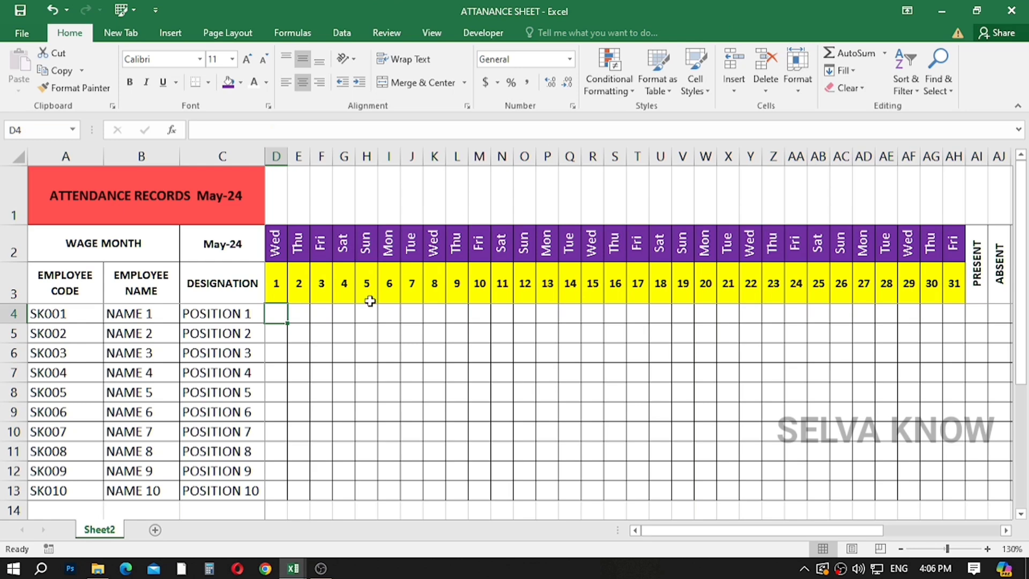
pyautogui.moveTo(275, 316); pyautogui.dragTo(389, 489)
pyautogui.moveTo(471, 486); pyautogui.dragTo(953, 495)
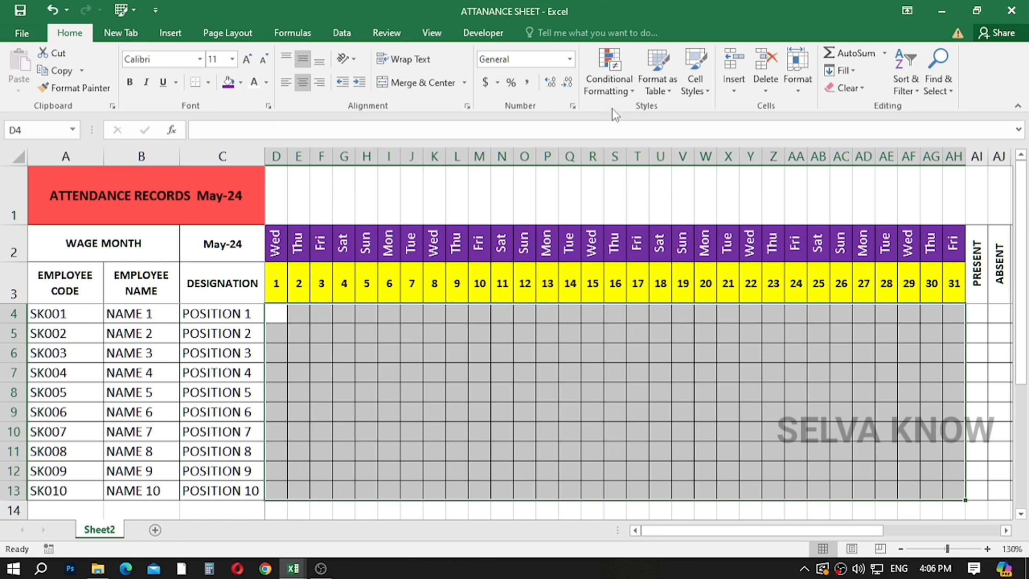
pyautogui.click(609, 81)
pyautogui.click(624, 276)
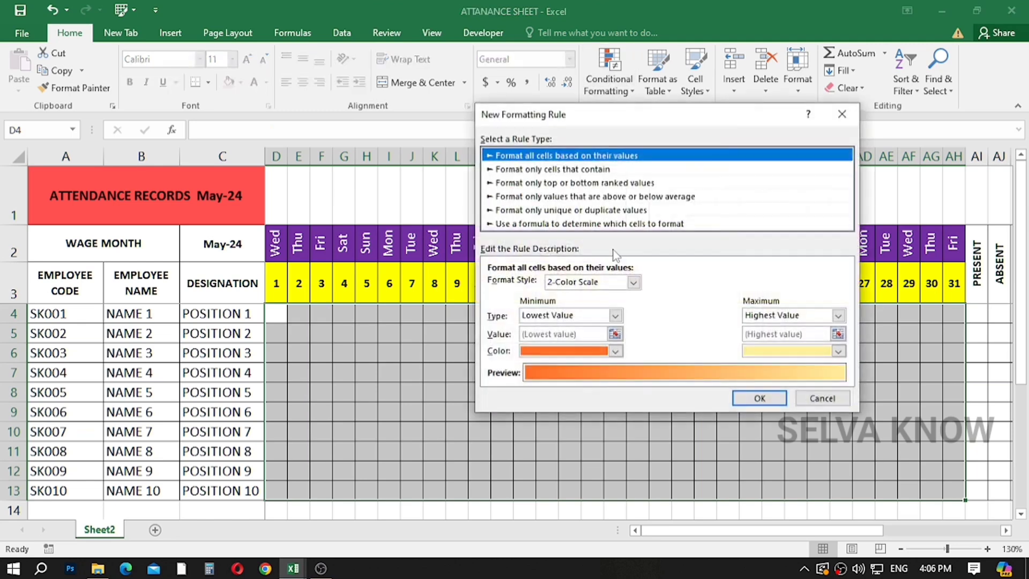
pyautogui.click(528, 225)
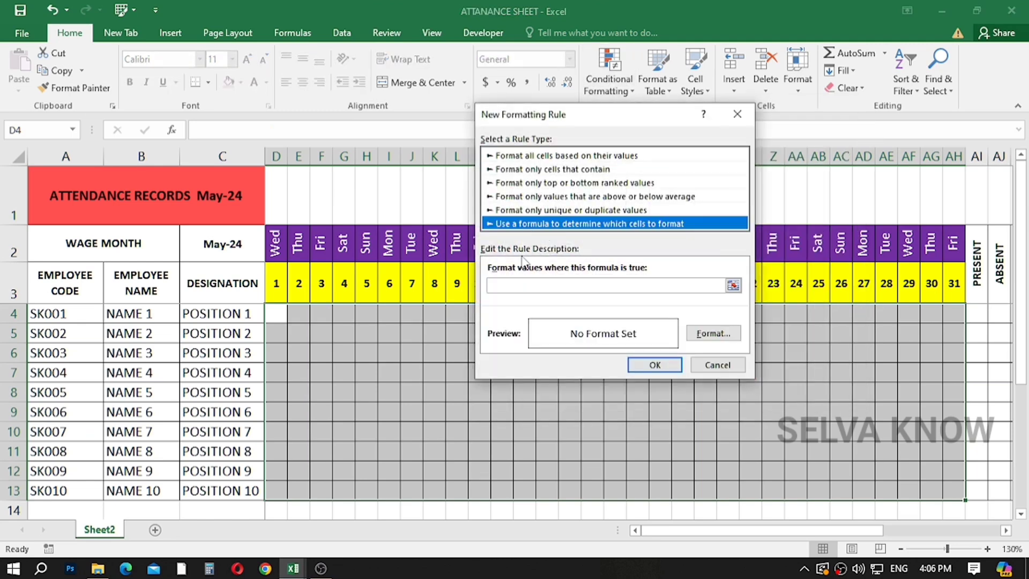
pyautogui.click(521, 283)
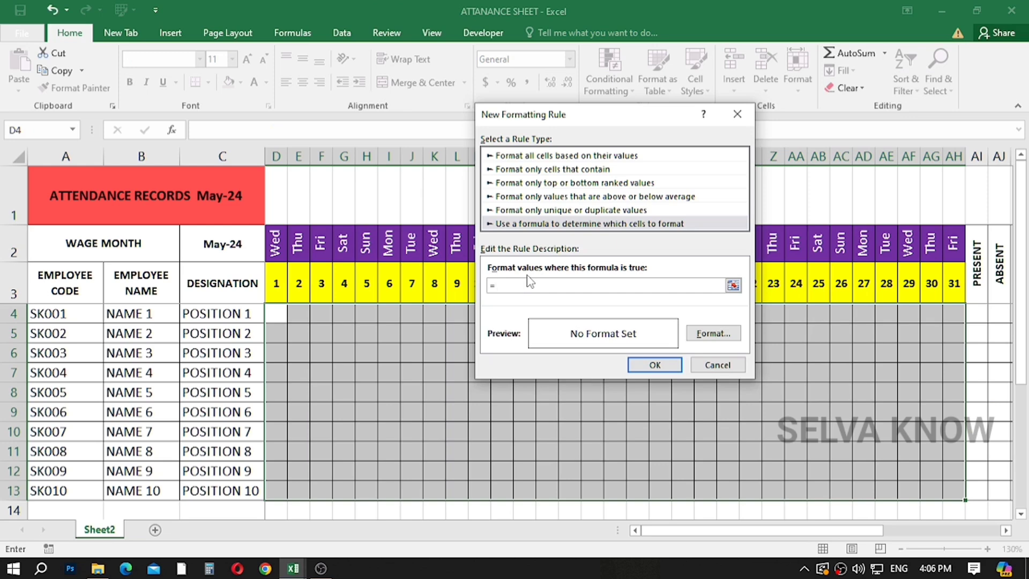
pyautogui.click(276, 244)
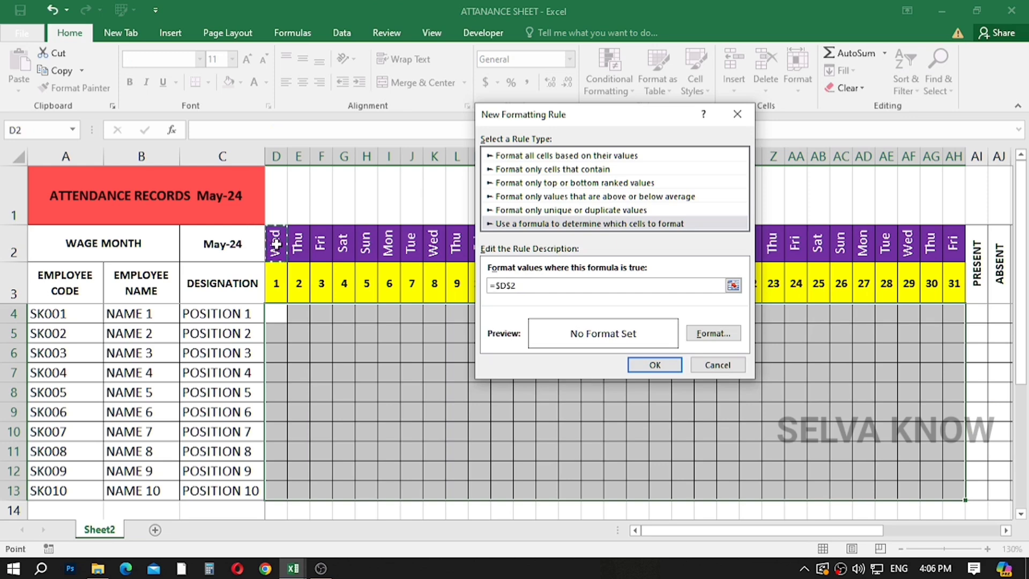
pyautogui.press('F4')
pyautogui.write('="SUN')
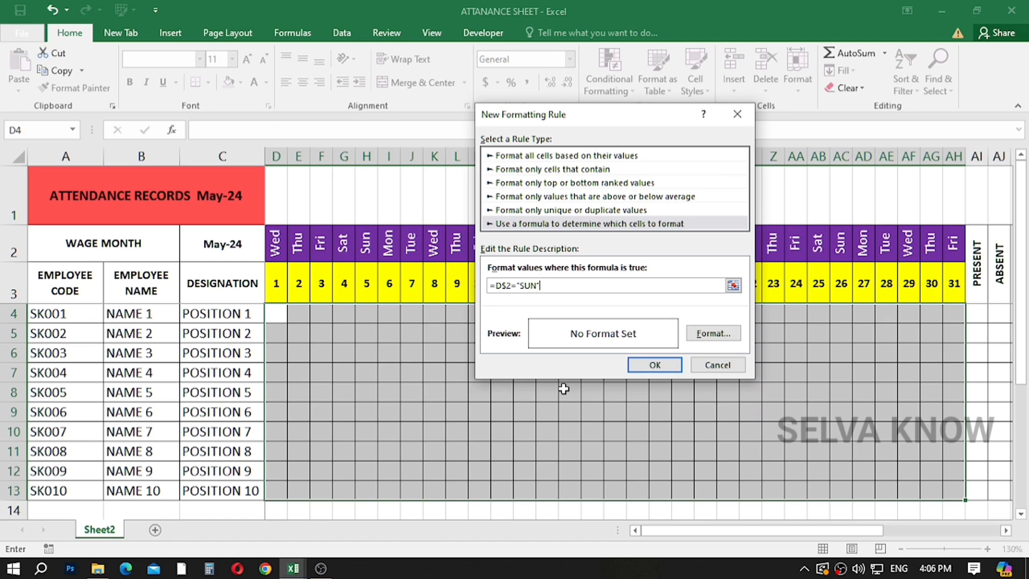
# Give the Sunday rule a light green fill and apply it to the attendance cells.
pyautogui.click(689, 331)
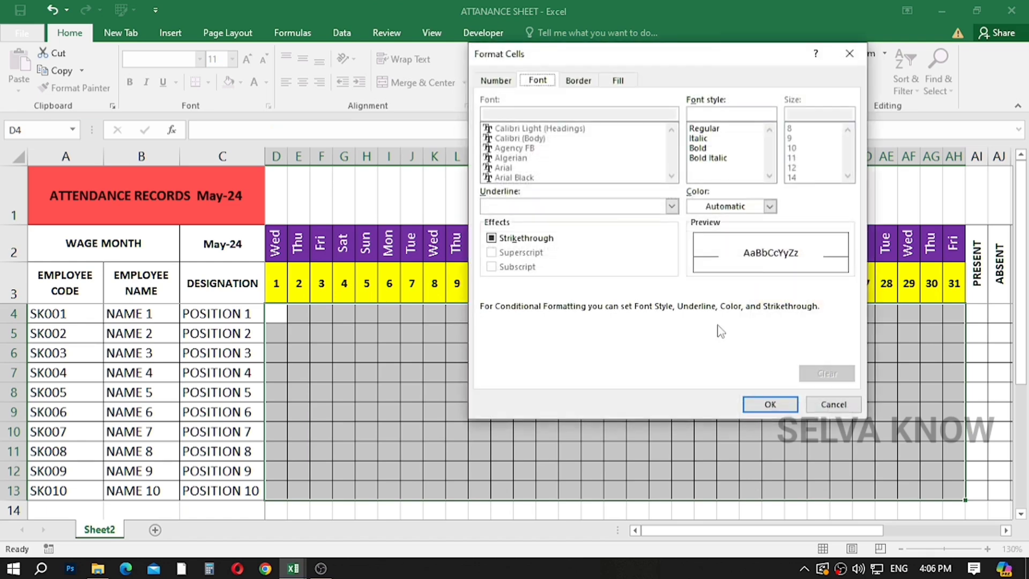
pyautogui.click(618, 82)
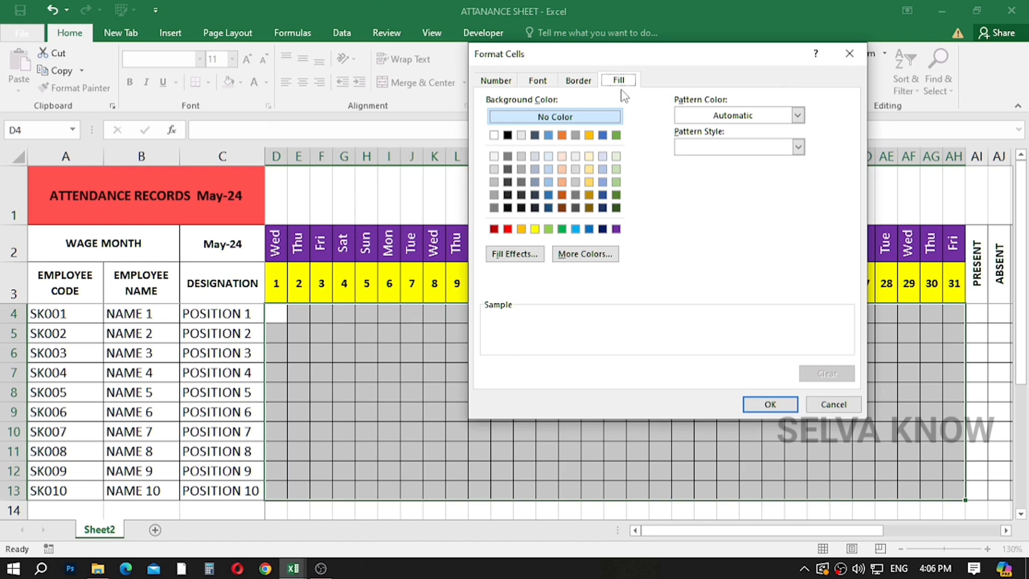
pyautogui.click(615, 181)
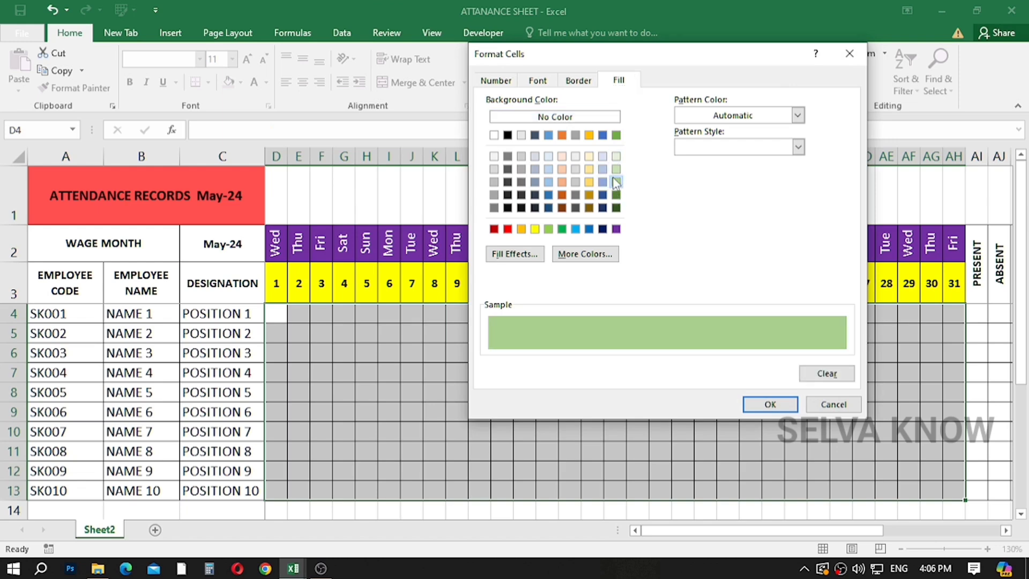
pyautogui.click(770, 404)
pyautogui.click(661, 364)
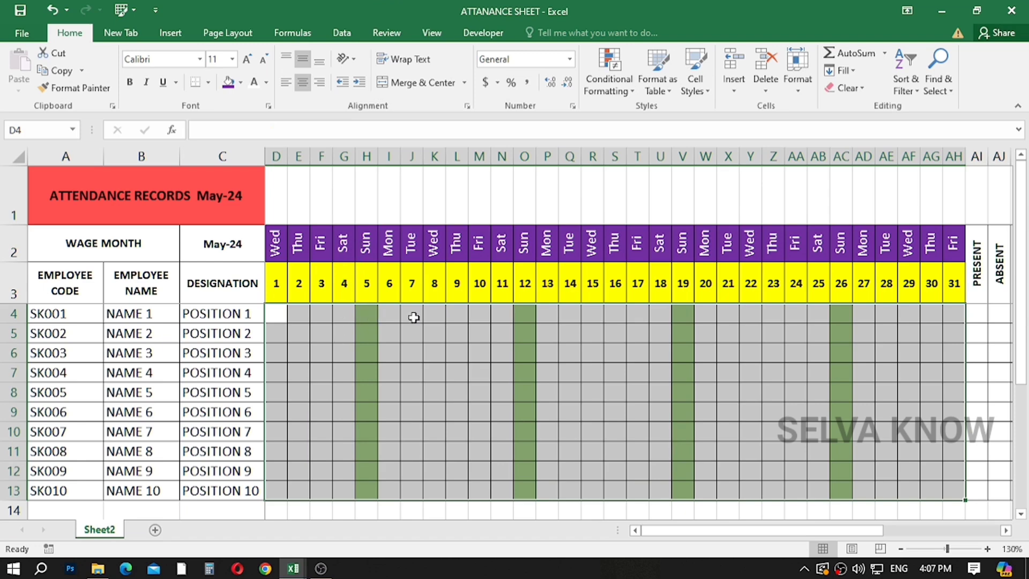
# Edit the existing Sunday formatting rule so its condition D$2="SUN" becomes the first argument of an OR function.
pyautogui.click(614, 91)
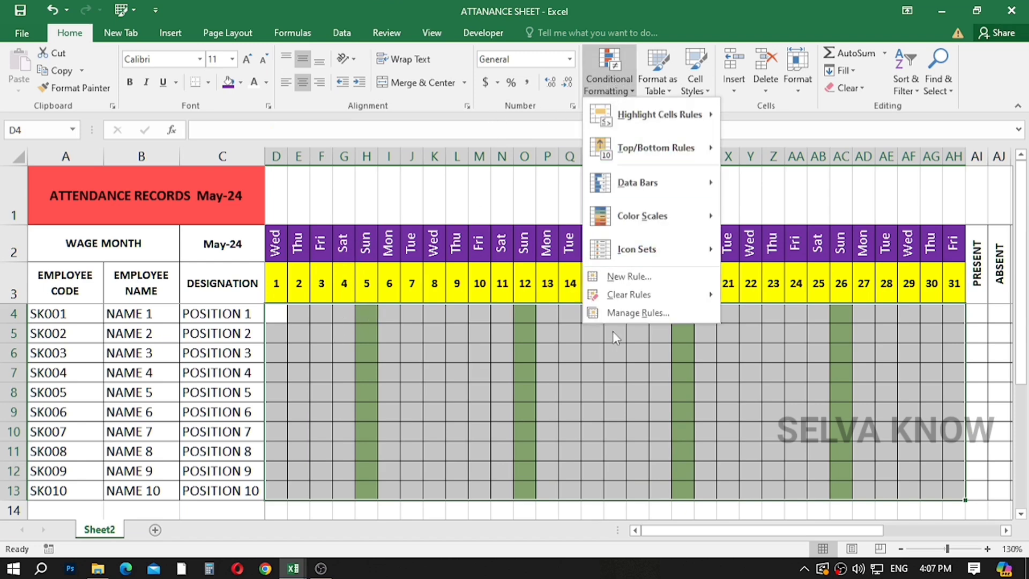
pyautogui.click(621, 313)
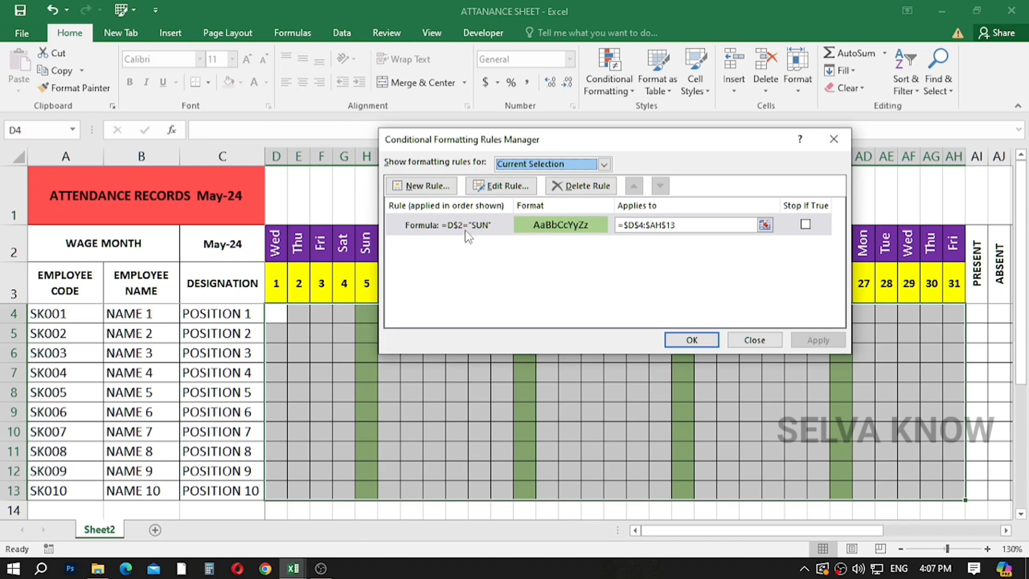
pyautogui.click(467, 229)
pyautogui.click(489, 185)
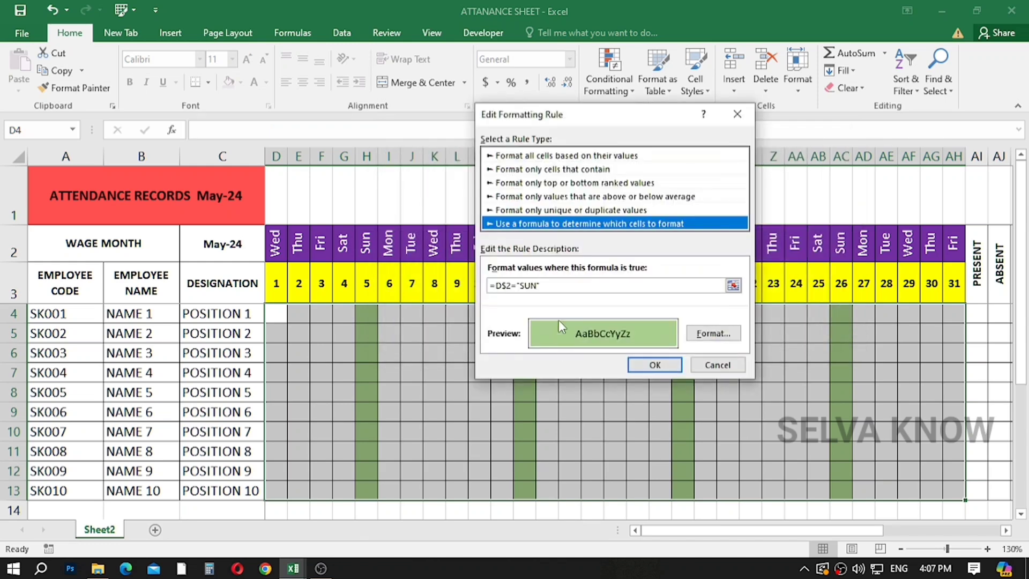
pyautogui.click(498, 286)
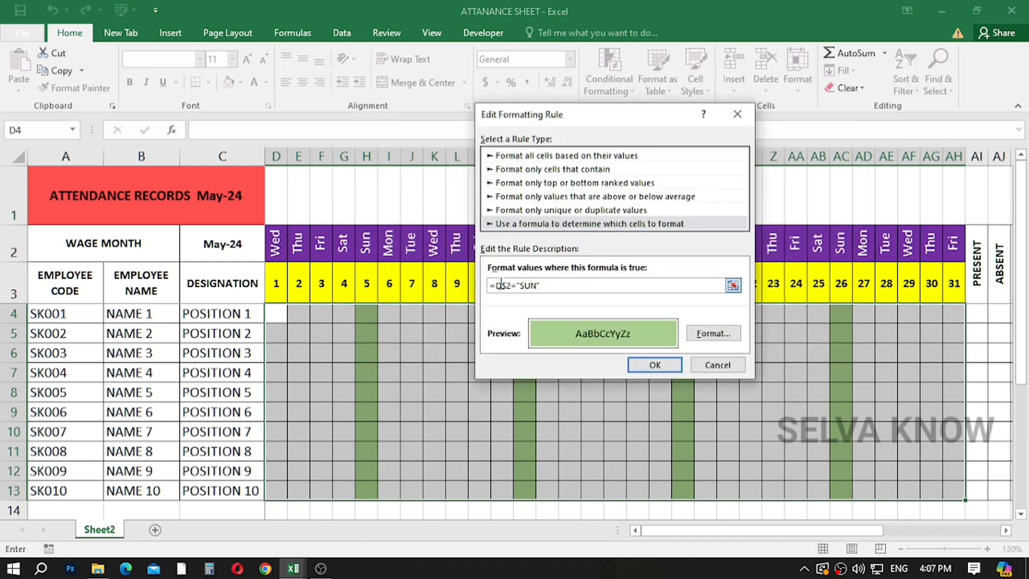
pyautogui.write('CR')
pyautogui.write('(')
# Add a Saturday condition to complete the rule formula as =OR(D$2="SUN",D$2="SAT") and apply the edited rule.
pyautogui.moveTo(532, 289); pyautogui.dragTo(512, 286)
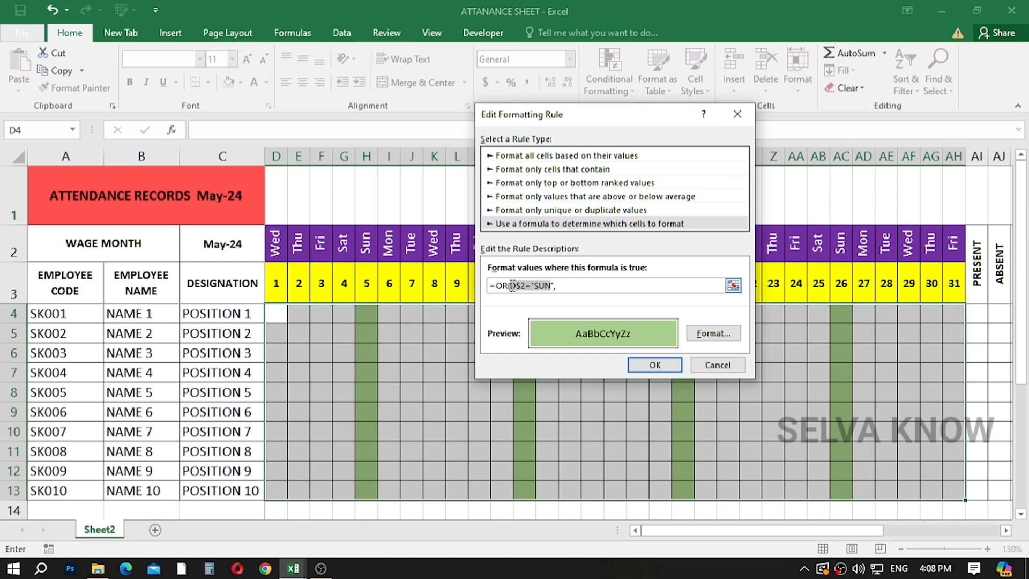
pyautogui.hotkey('ctrl', 'c')
pyautogui.click(565, 285)
pyautogui.hotkey('ctrl', 'v')
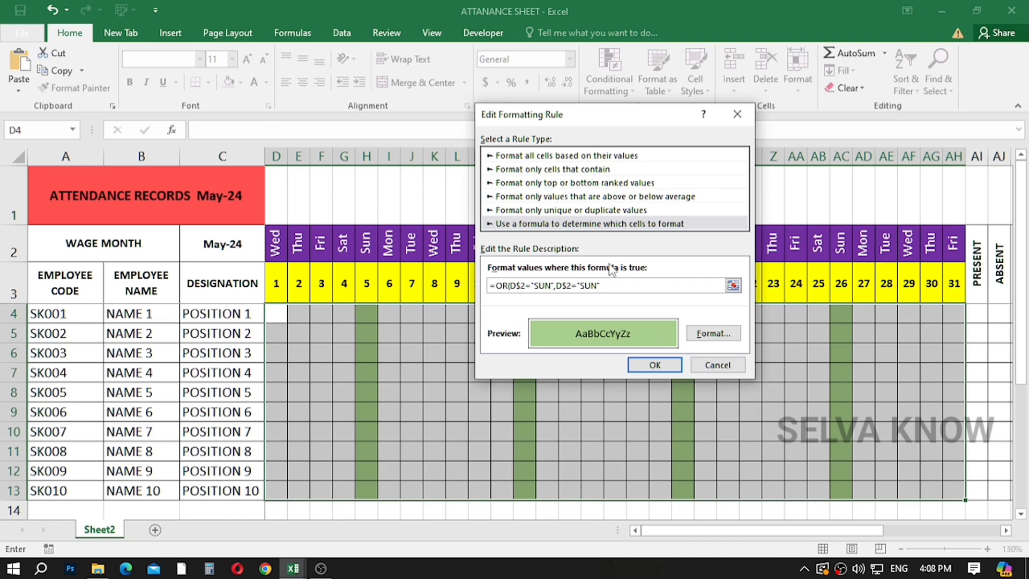
pyautogui.write('+$')
pyautogui.press('BackSpace')
pyautogui.press('BackSpace')
pyautogui.write('AT')
pyautogui.click(654, 364)
pyautogui.click(696, 337)
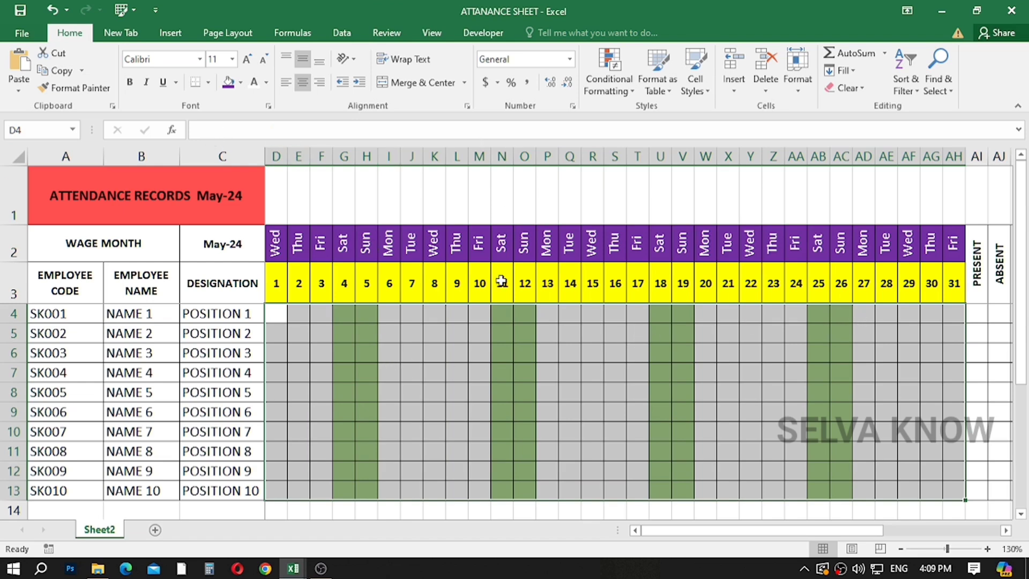
# Create a conditional formatting rule for D4:AH13 that targets cells with specific text containing P.
pyautogui.click(609, 75)
pyautogui.click(624, 276)
pyautogui.click(487, 153)
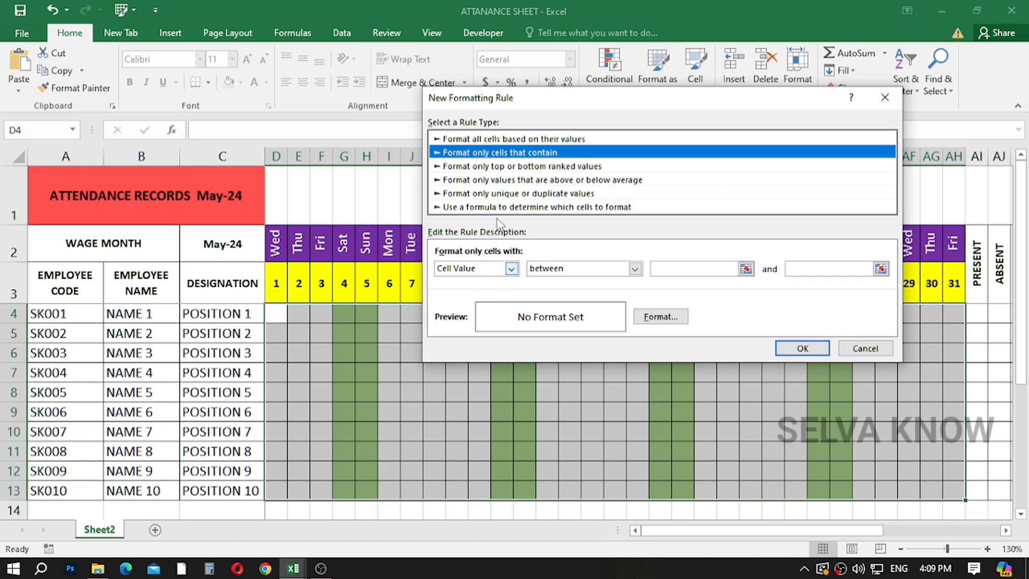
pyautogui.click(511, 268)
pyautogui.click(474, 292)
pyautogui.click(627, 264)
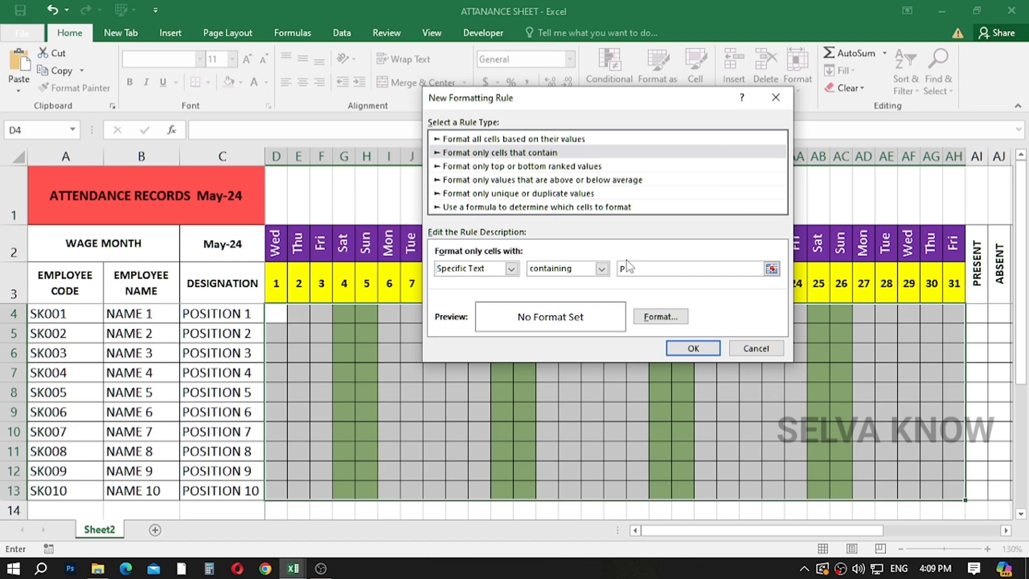
# Format the rule for P with a light green fill and bold font, and apply it.
pyautogui.click(682, 312)
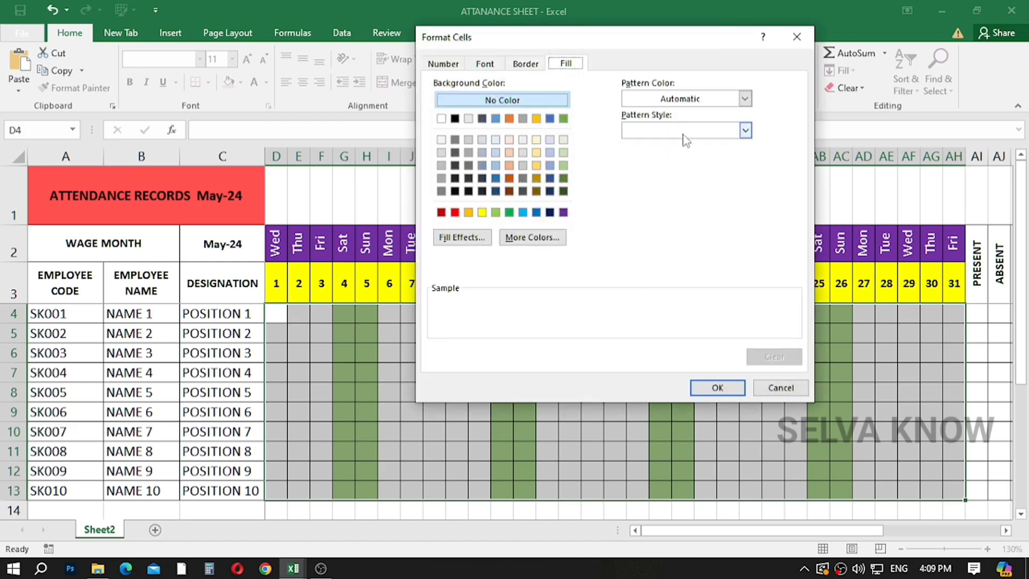
pyautogui.click(563, 166)
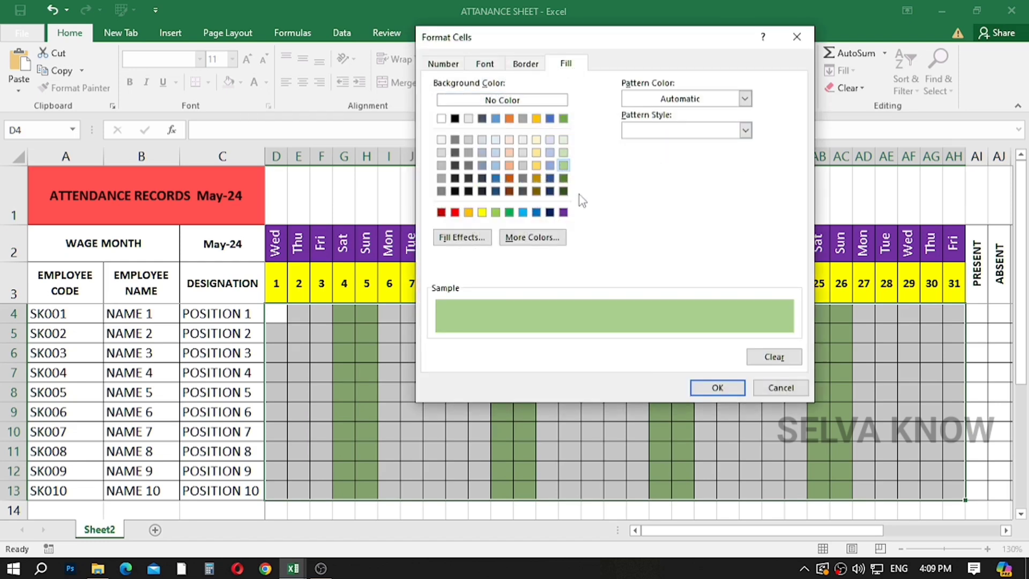
pyautogui.click(526, 64)
pyautogui.click(488, 63)
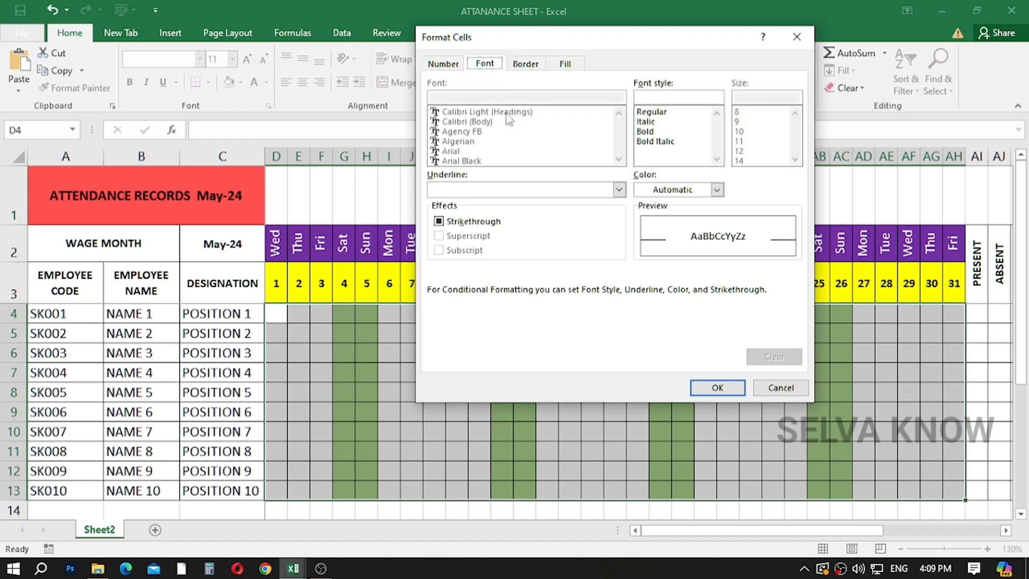
pyautogui.click(645, 131)
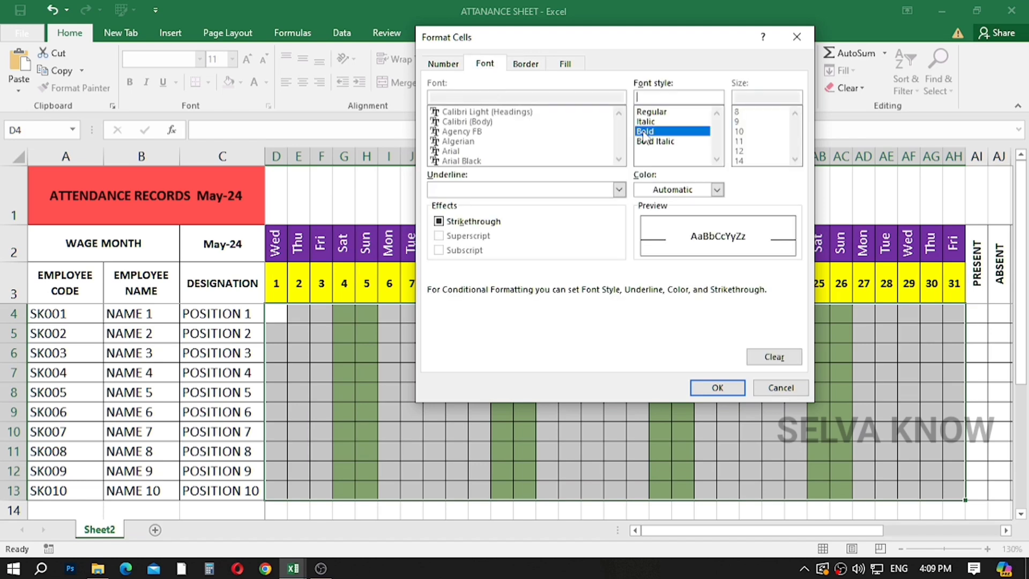
pyautogui.click(717, 387)
pyautogui.click(693, 348)
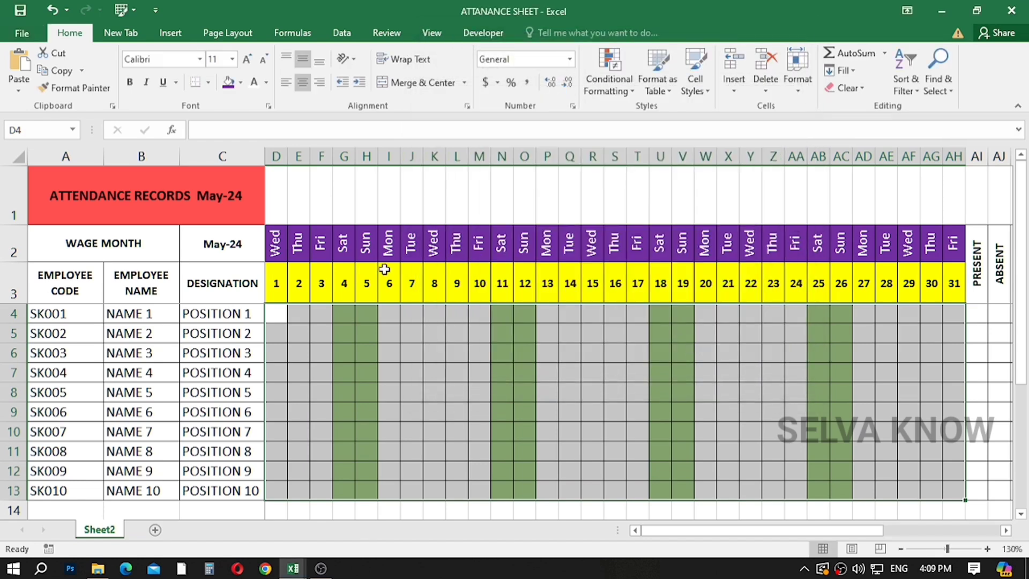
# Create another conditional formatting rule for D4:AH13 that targets cells with specific text containing A.
pyautogui.click(619, 78)
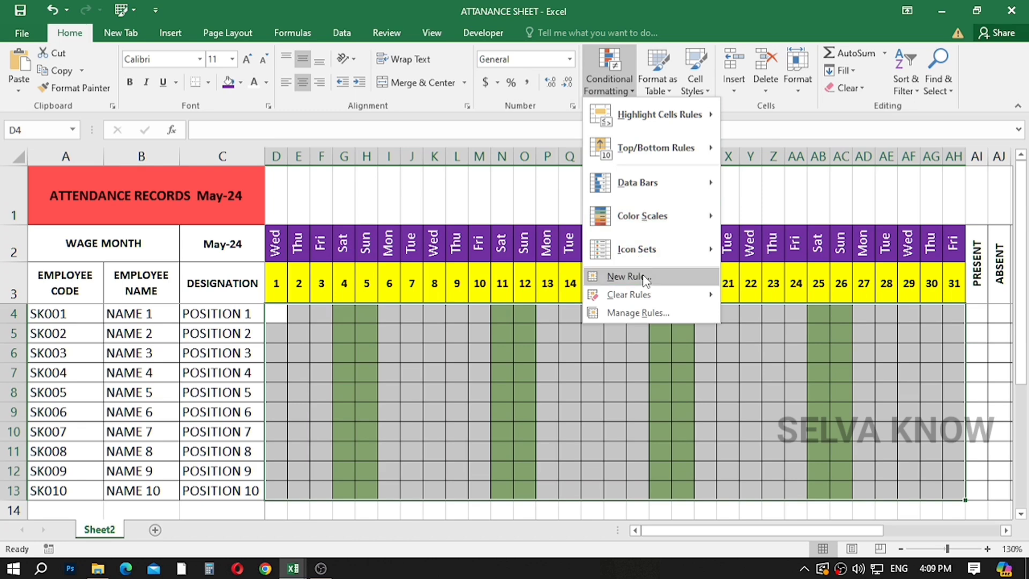
pyautogui.click(616, 274)
pyautogui.click(503, 136)
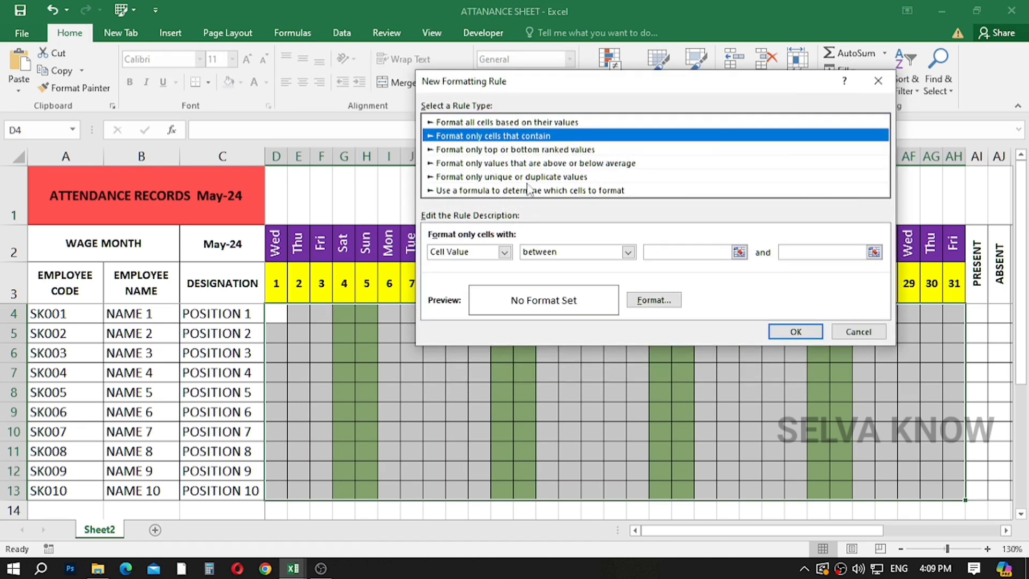
pyautogui.click(504, 252)
pyautogui.click(480, 276)
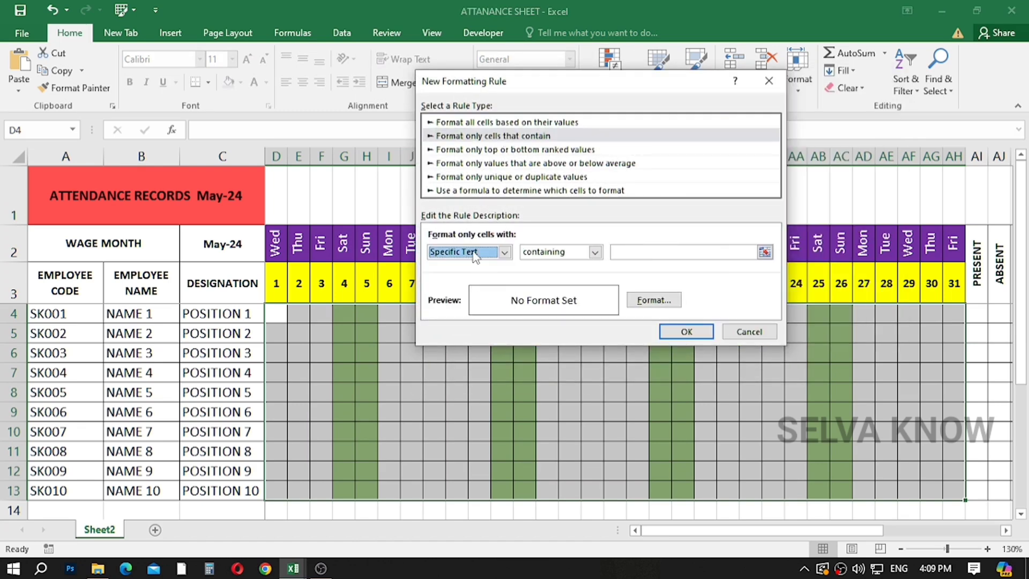
pyautogui.click(662, 251)
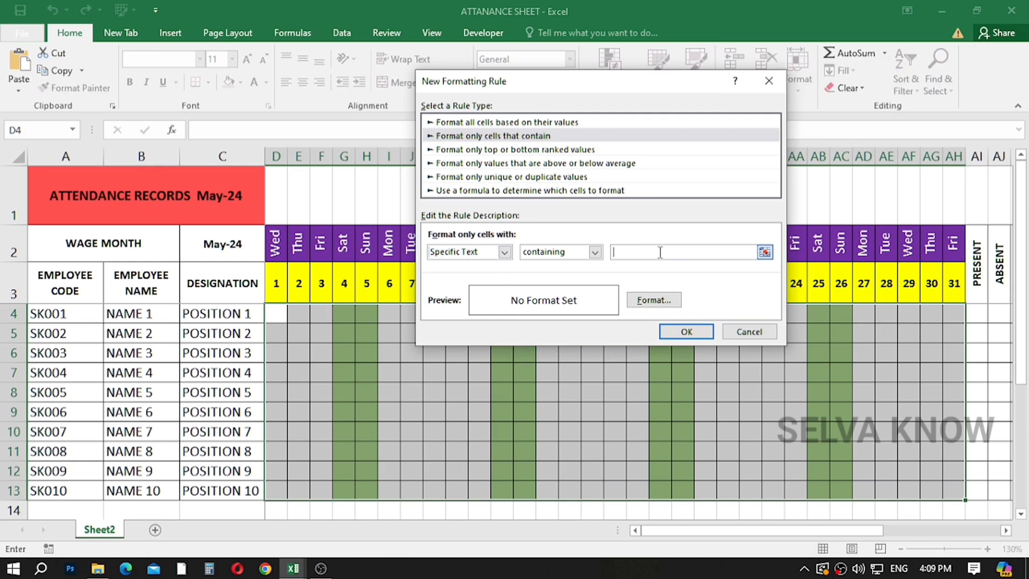
pyautogui.write('A')
# Set a light red fill from the standard colour palette for the rule that targets A.
pyautogui.click(652, 300)
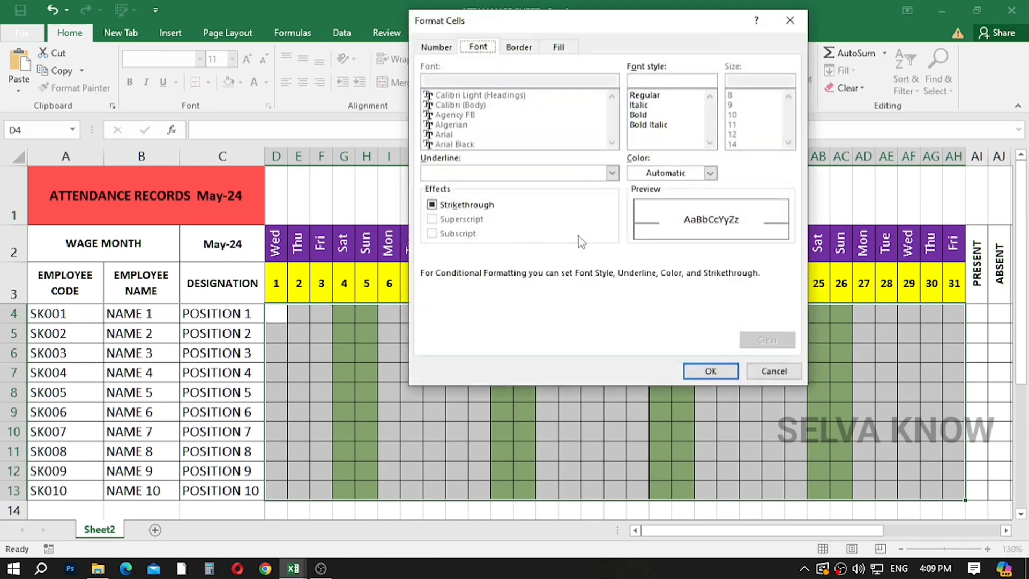
pyautogui.click(518, 47)
pyautogui.click(558, 47)
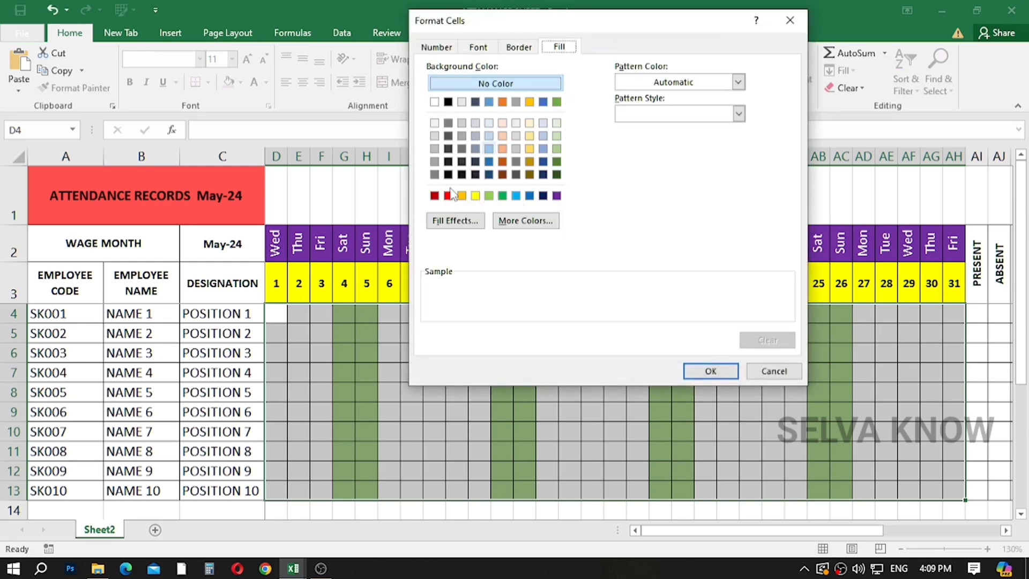
pyautogui.click(456, 220)
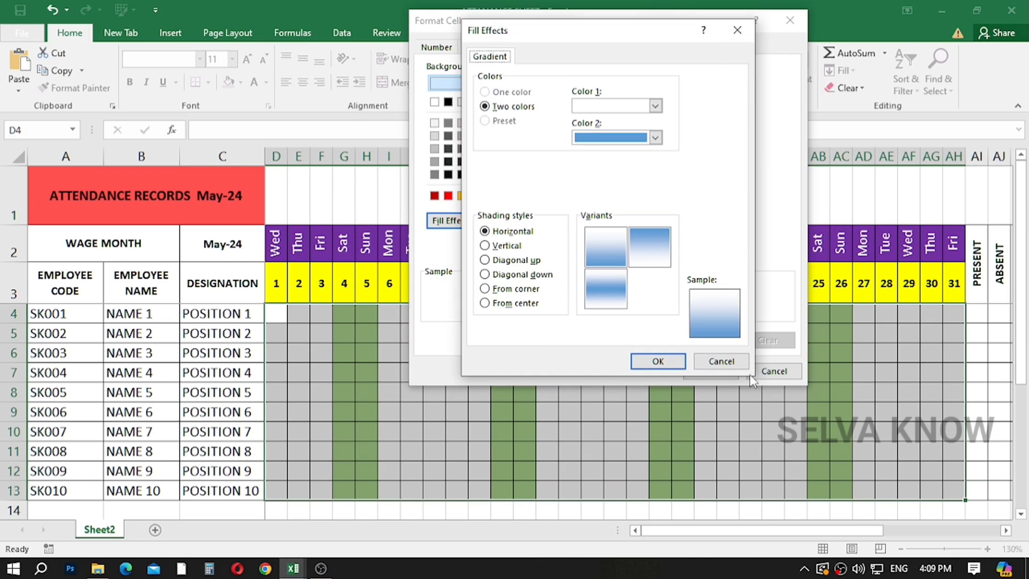
pyautogui.click(729, 362)
pyautogui.click(542, 224)
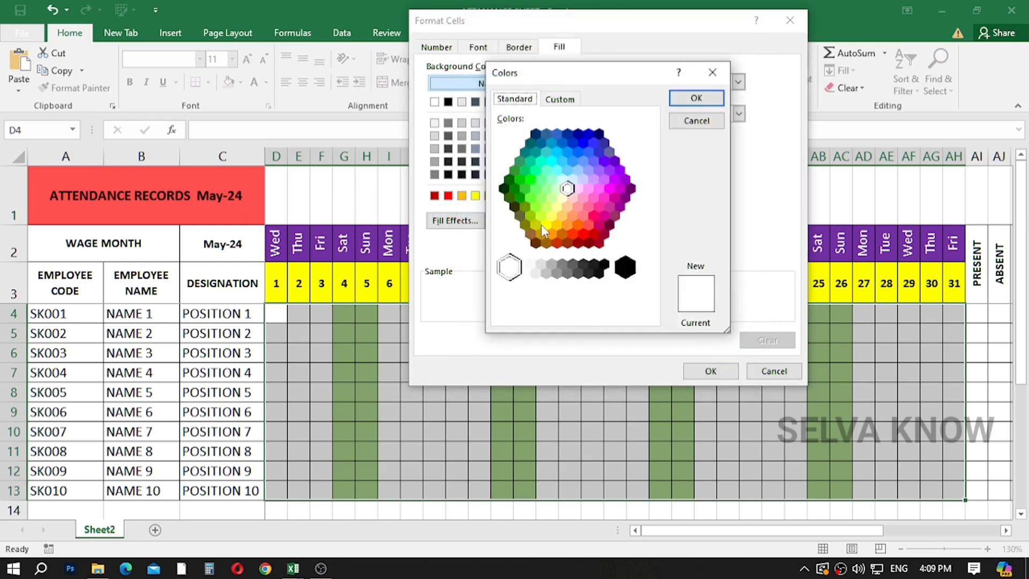
pyautogui.click(589, 224)
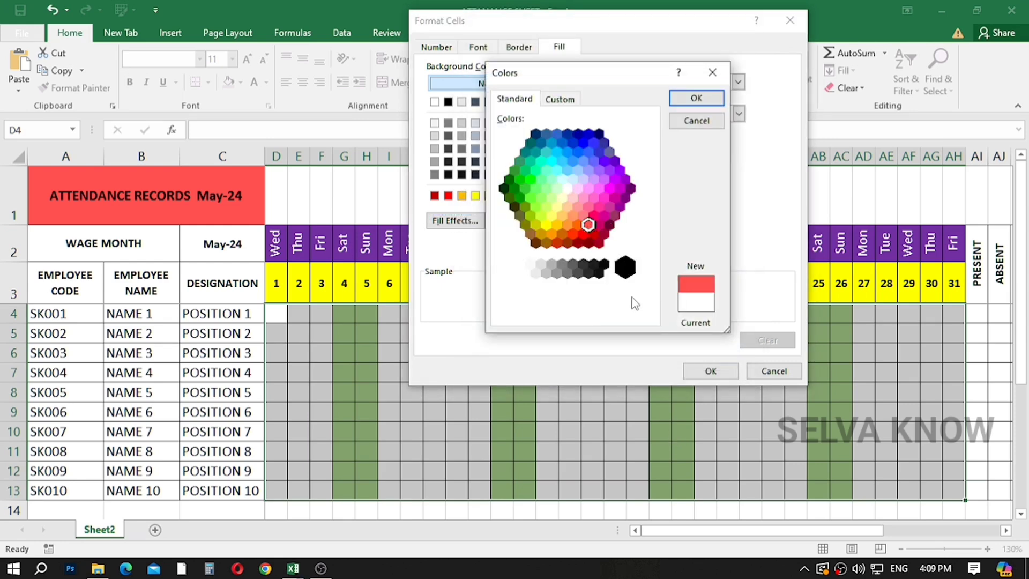
pyautogui.click(697, 98)
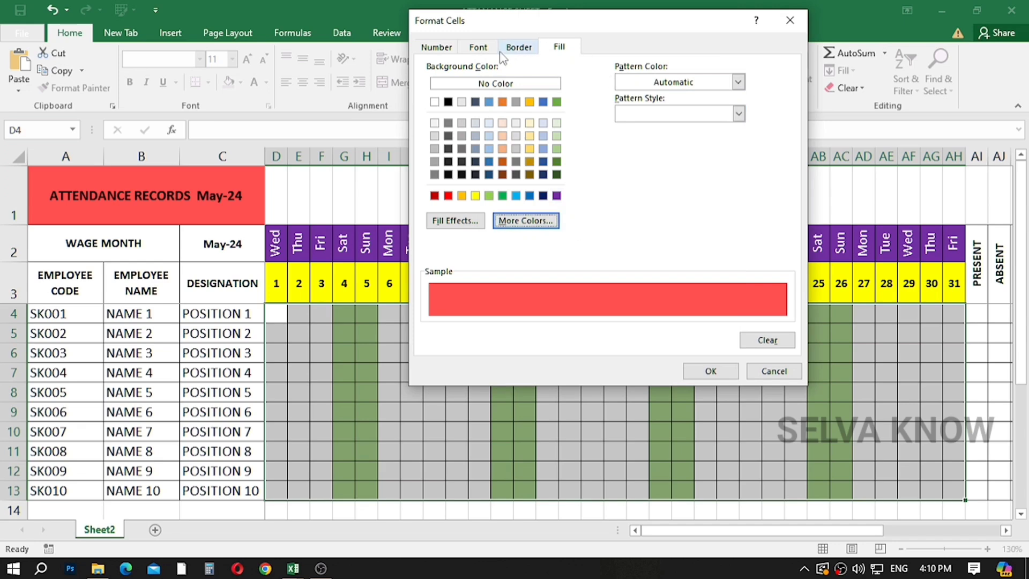
# Make the font bold in the rule for A and apply the rule to D4:AH13.
pyautogui.click(478, 48)
pyautogui.click(638, 114)
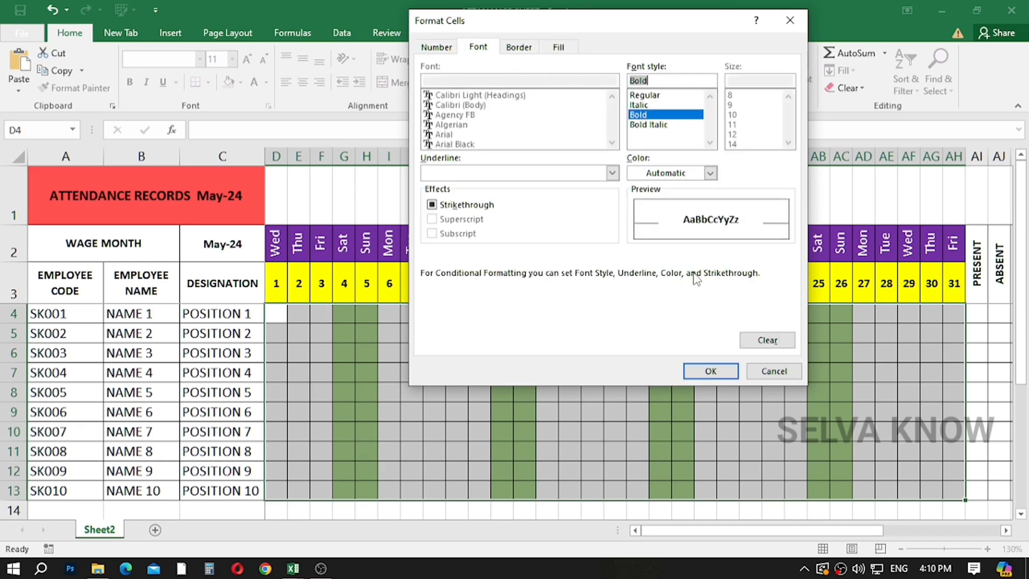
pyautogui.click(710, 370)
pyautogui.click(689, 331)
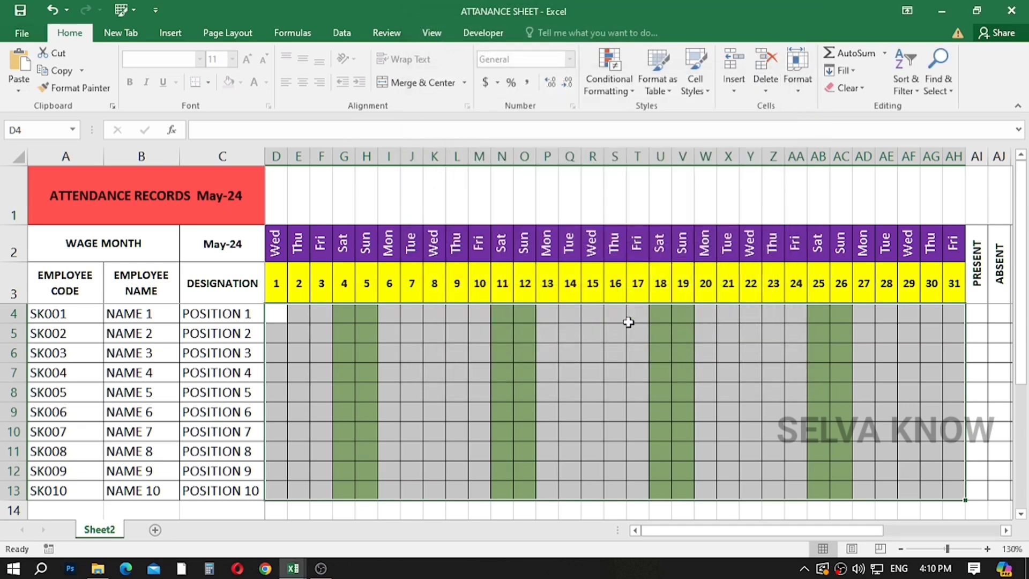
# Enter P in D4 and A in E4 to test the present and absent formatting.
pyautogui.click(298, 313)
pyautogui.press('Left')
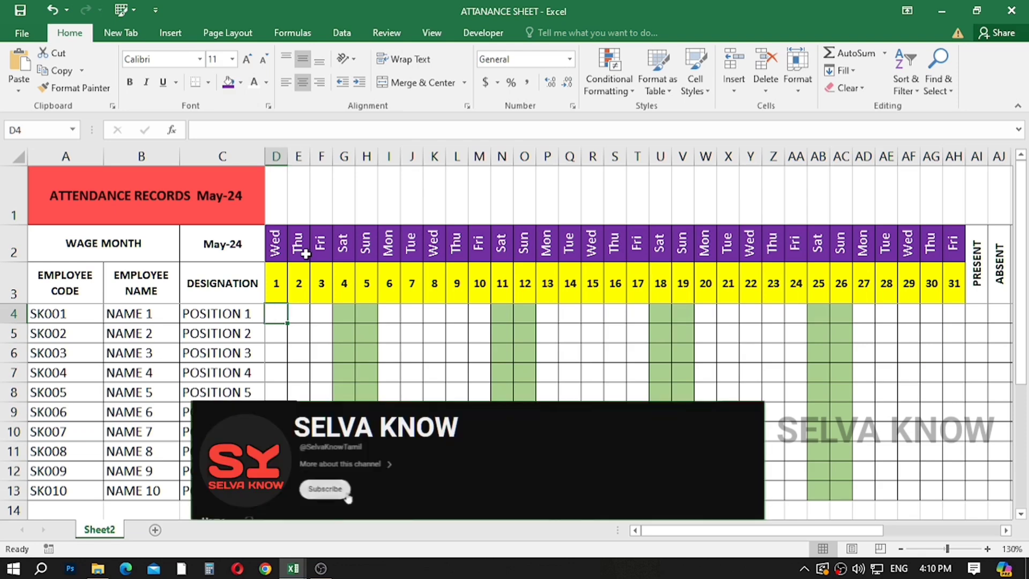
pyautogui.write('P')
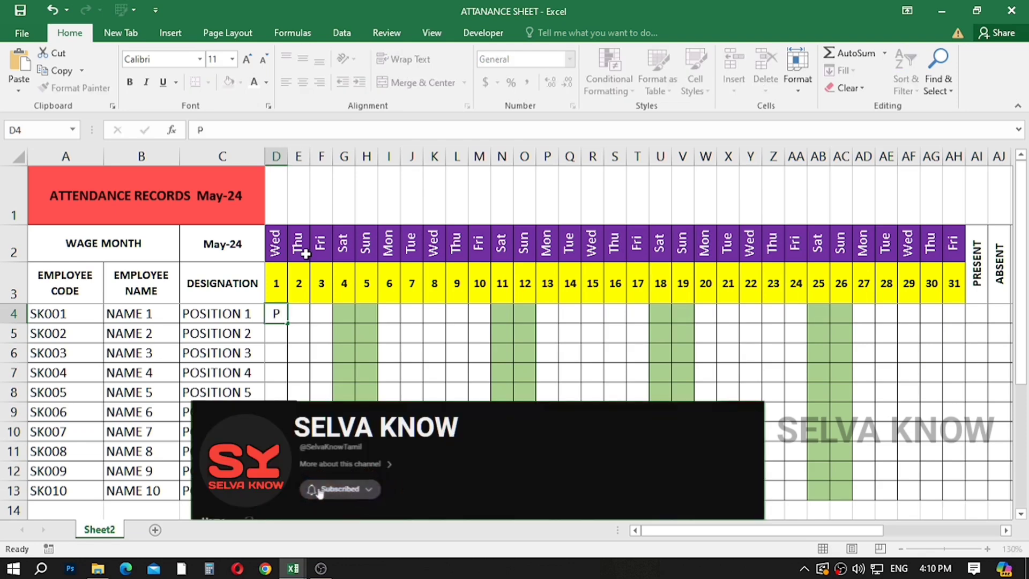
pyautogui.press('Tab')
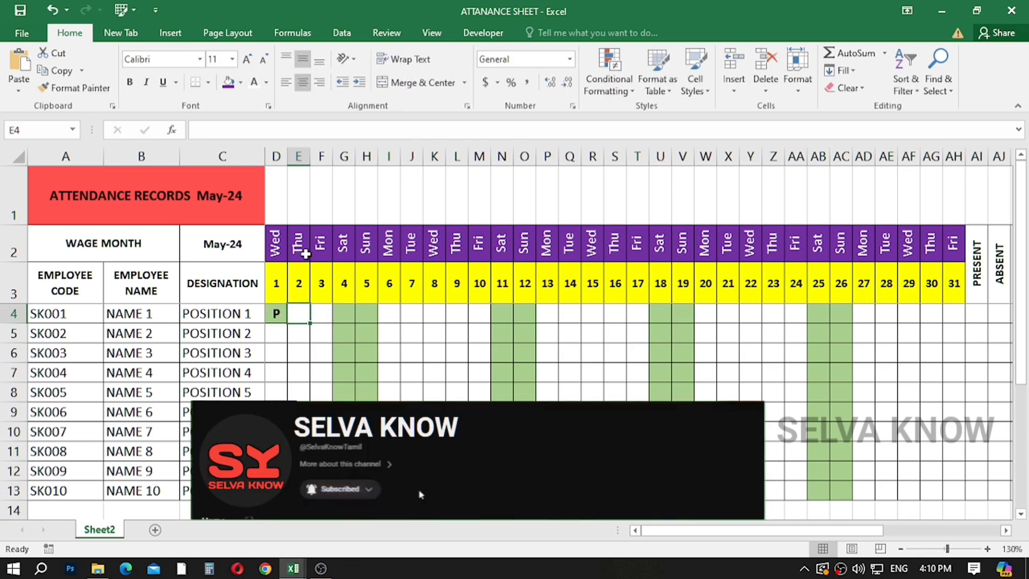
pyautogui.write('A')
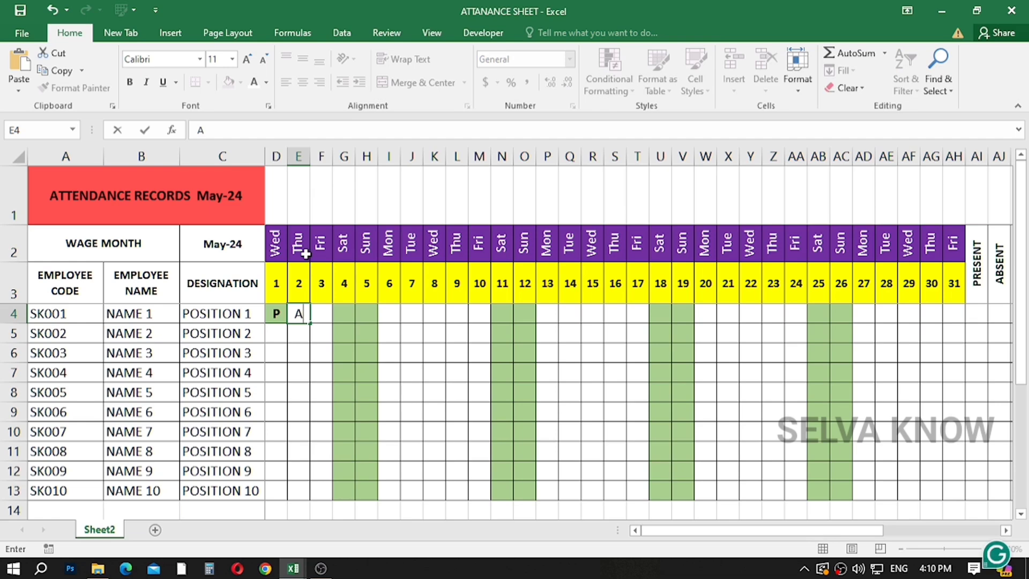
pyautogui.press('Tab')
pyautogui.press('Right')
pyautogui.press('Right')
pyautogui.press('Right')
pyautogui.press('Right')
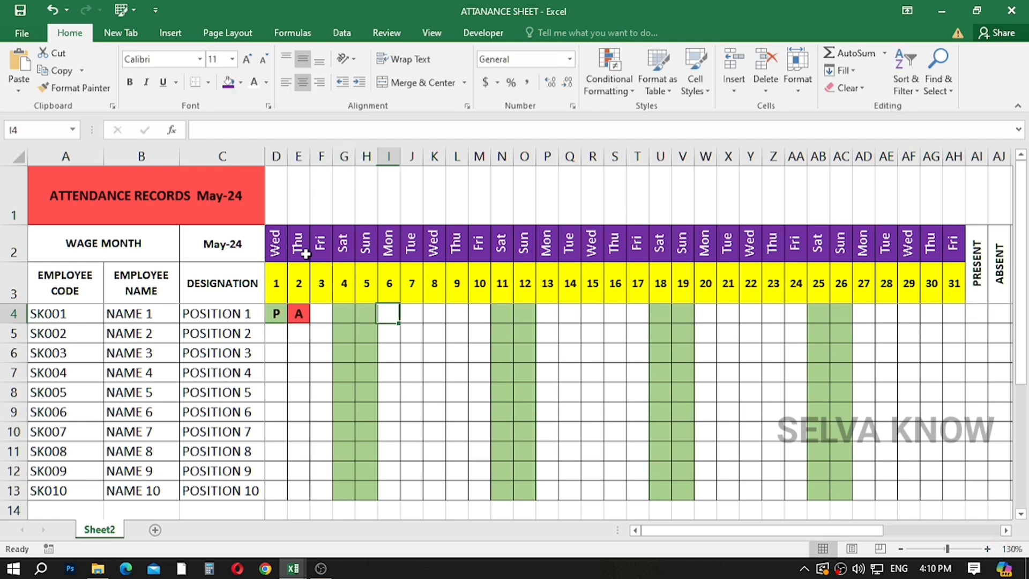
pyautogui.press('Left')
pyautogui.press('Left')
pyautogui.press('Left')
pyautogui.press('Left')
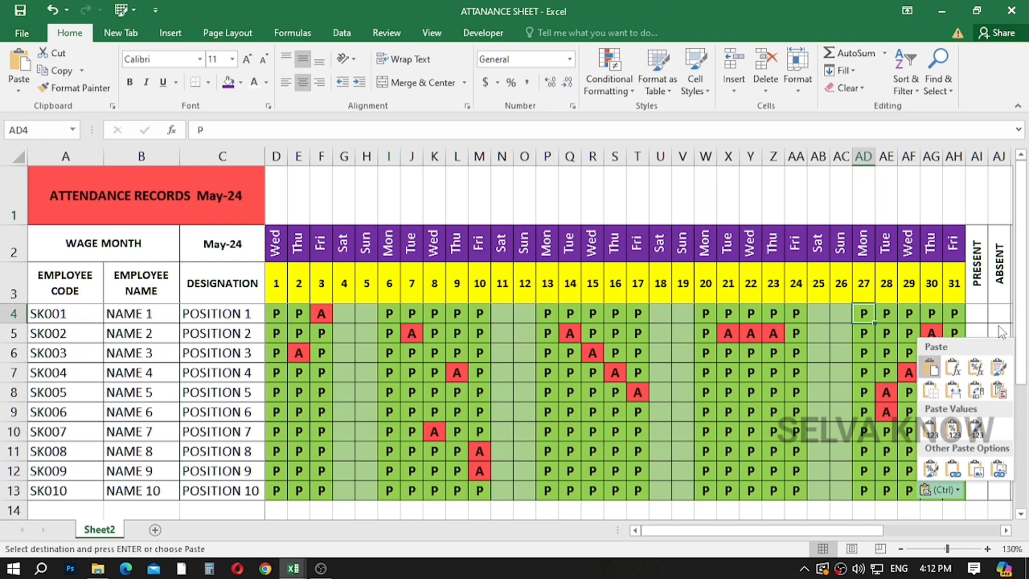
# Start a COUNTIF formula over D4:AH4 in the first employee's PRESENT cell, AI4.
pyautogui.click(982, 310)
pyautogui.click(977, 312)
pyautogui.doubleClick(980, 315)
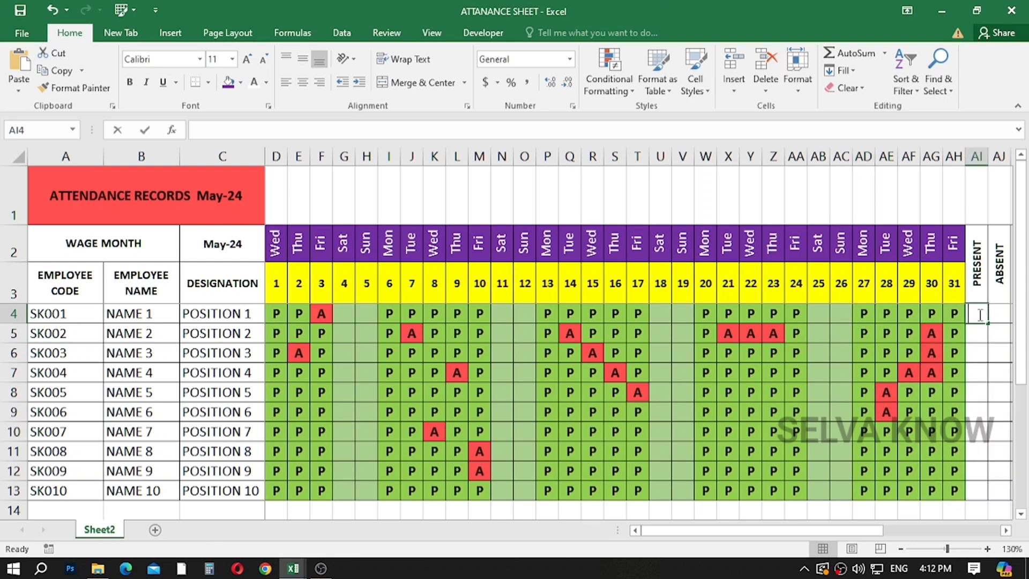
pyautogui.write('=COU')
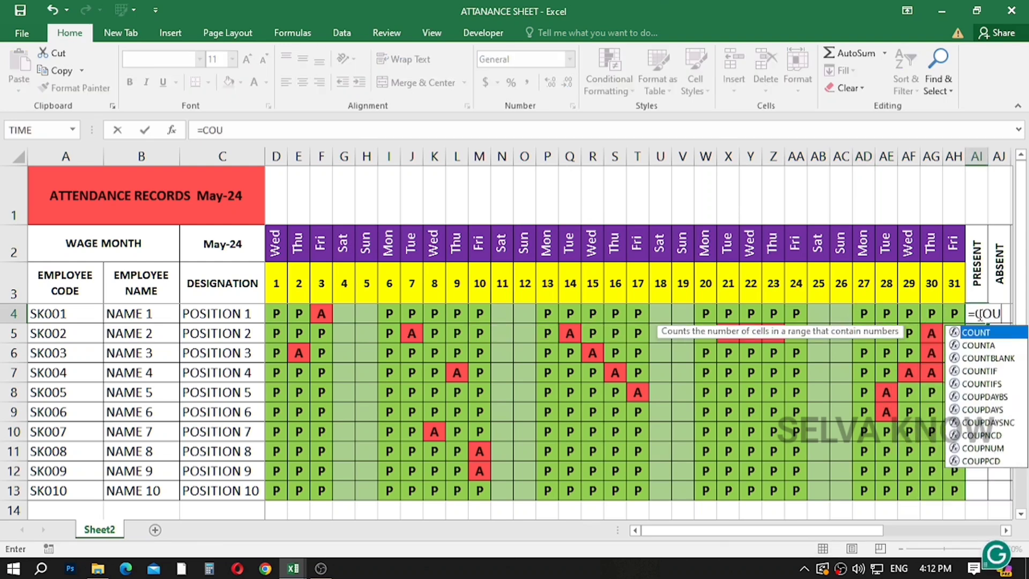
pyautogui.press('Down')
pyautogui.press('Down')
pyautogui.press('Down')
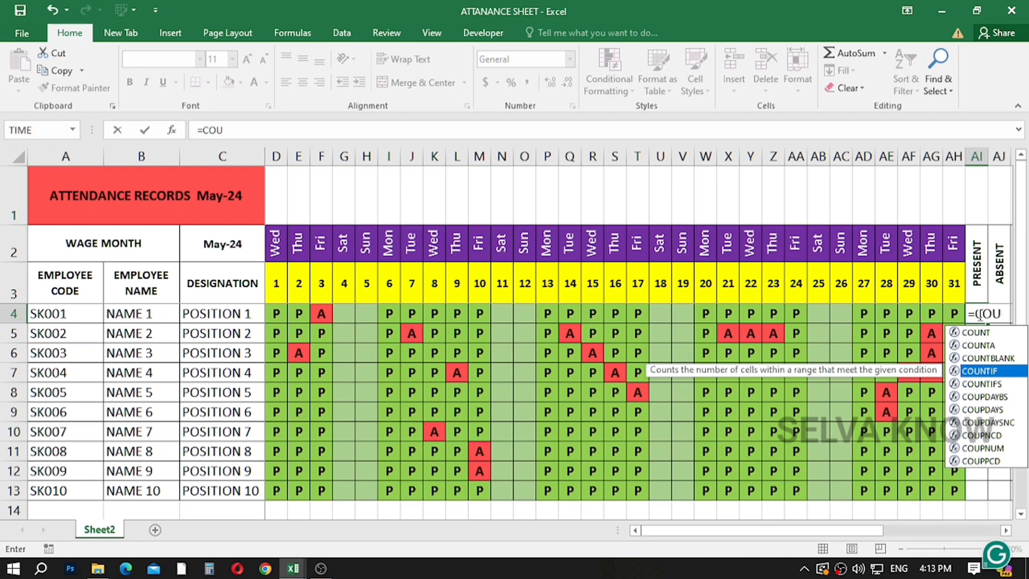
pyautogui.press('Tab')
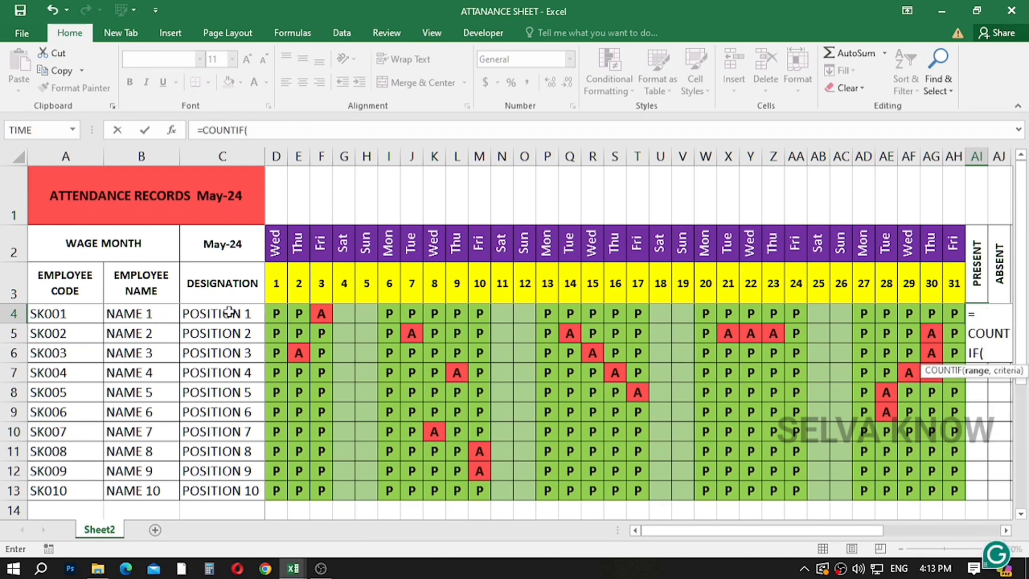
pyautogui.moveTo(272, 312); pyautogui.dragTo(943, 317)
pyautogui.write(',')
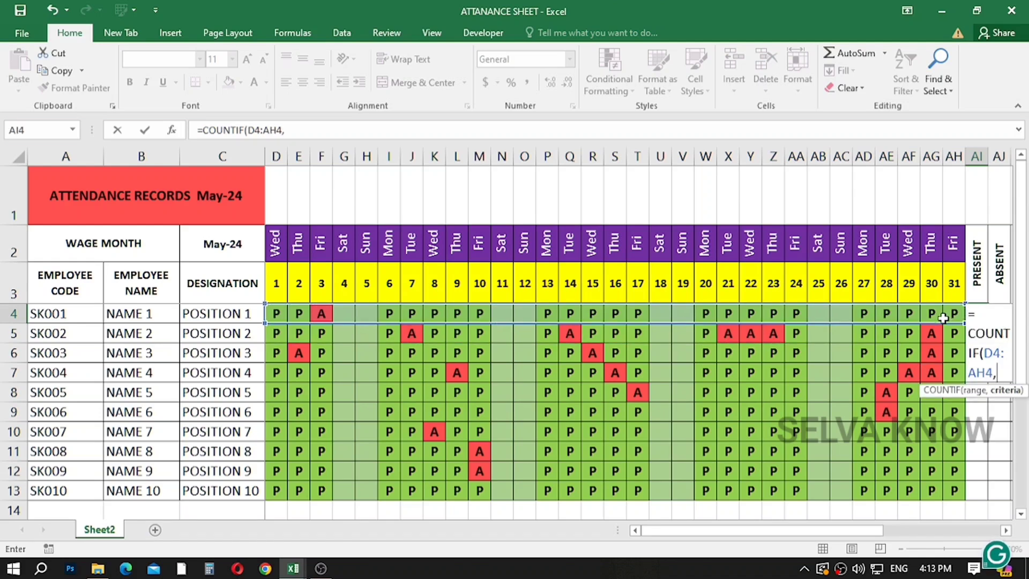
# Complete the AI4 formula as =COUNTIF(D4:AH4,"P") and fill it down to AI13.
pyautogui.write('P')
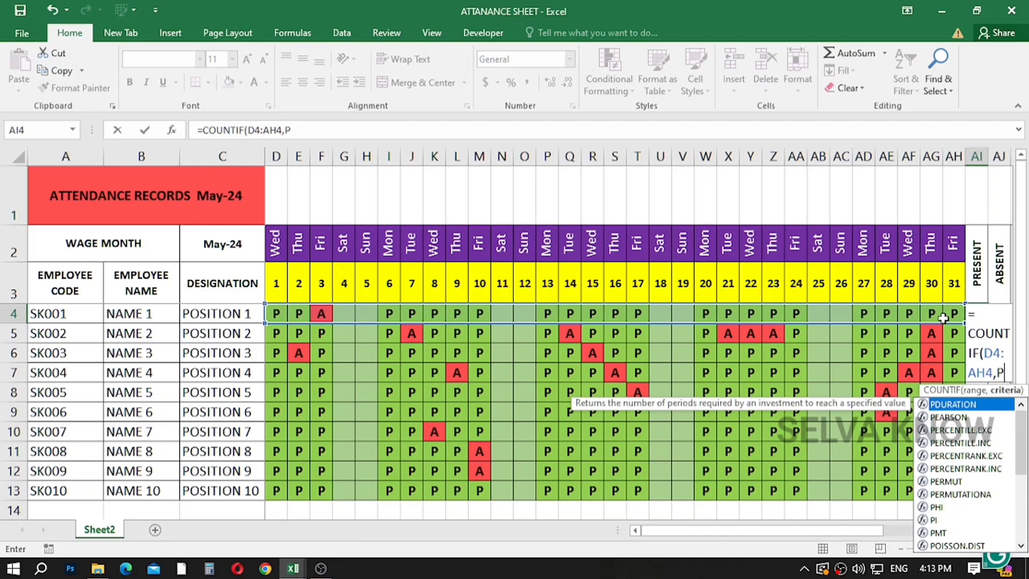
pyautogui.click(287, 129)
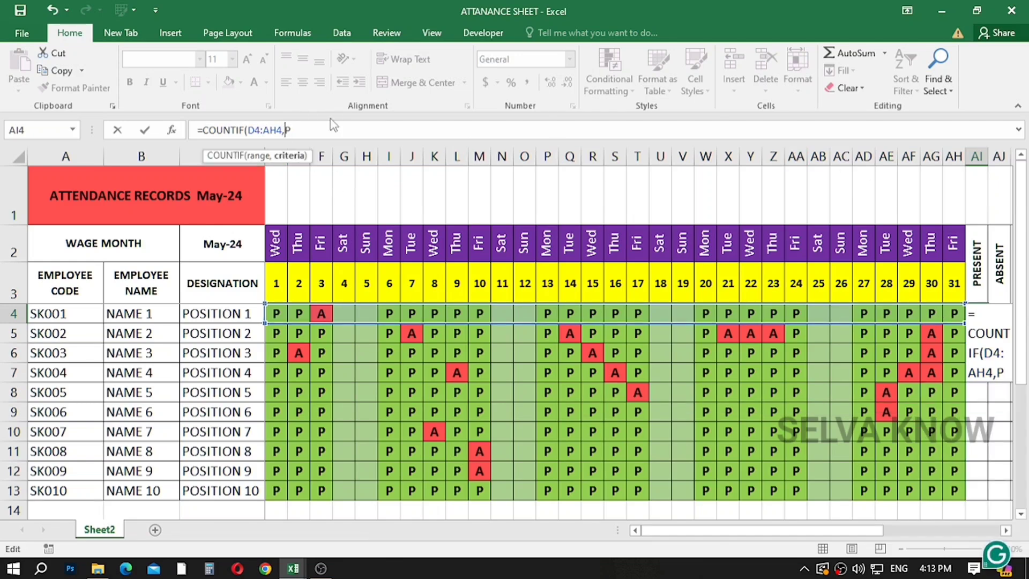
pyautogui.write('"P"')
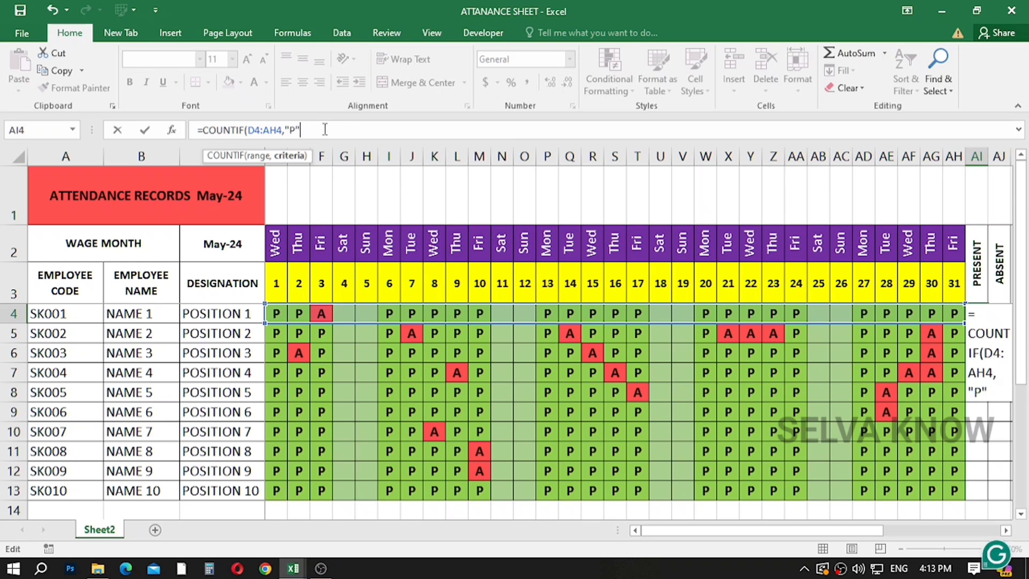
pyautogui.write(')')
pyautogui.press('Return')
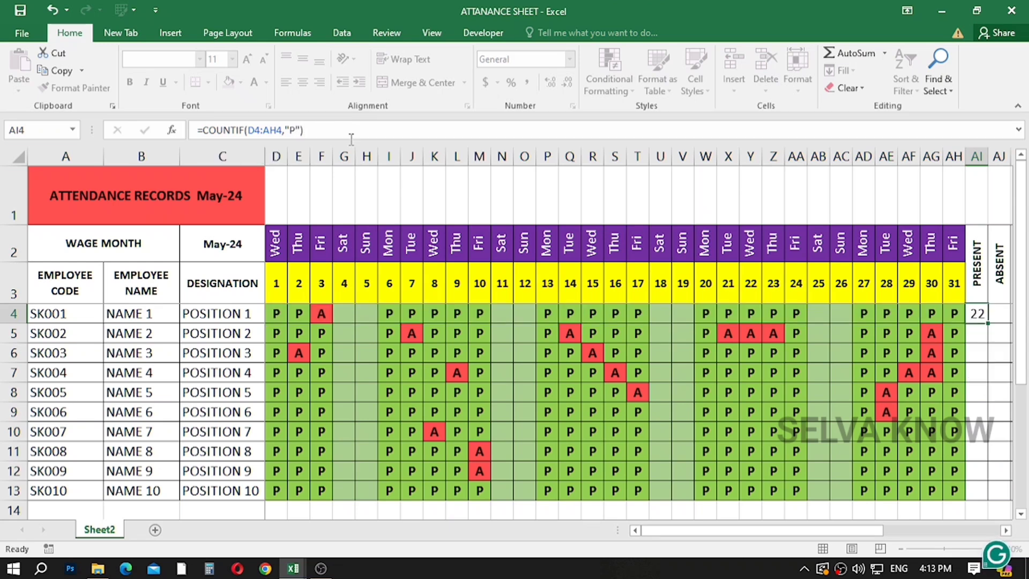
pyautogui.click(978, 314)
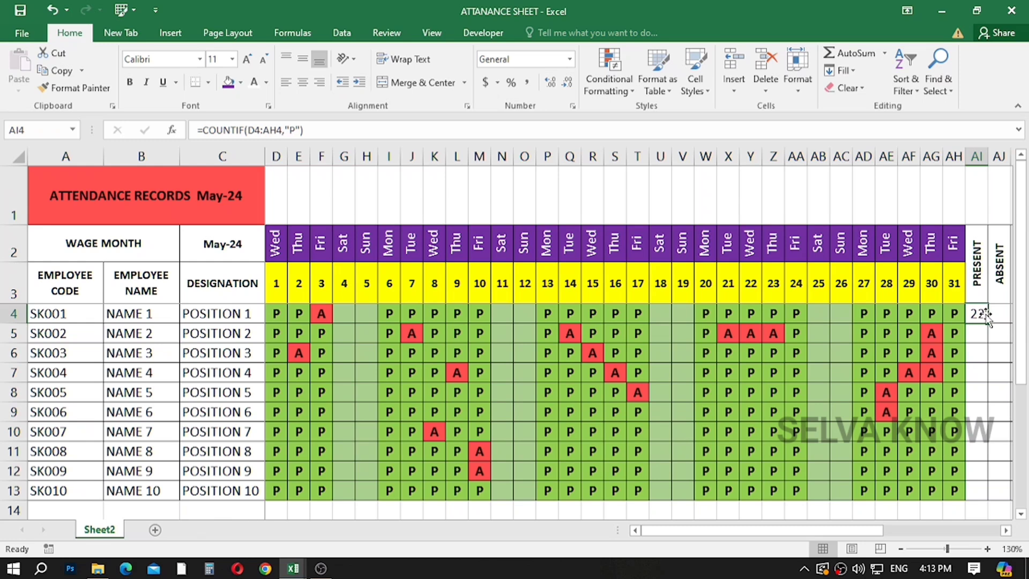
pyautogui.moveTo(989, 324); pyautogui.dragTo(986, 501)
# Start a COUNTIF formula over D4:AH4 in the first employee's ABSENT cell, AJ4.
pyautogui.click(998, 319)
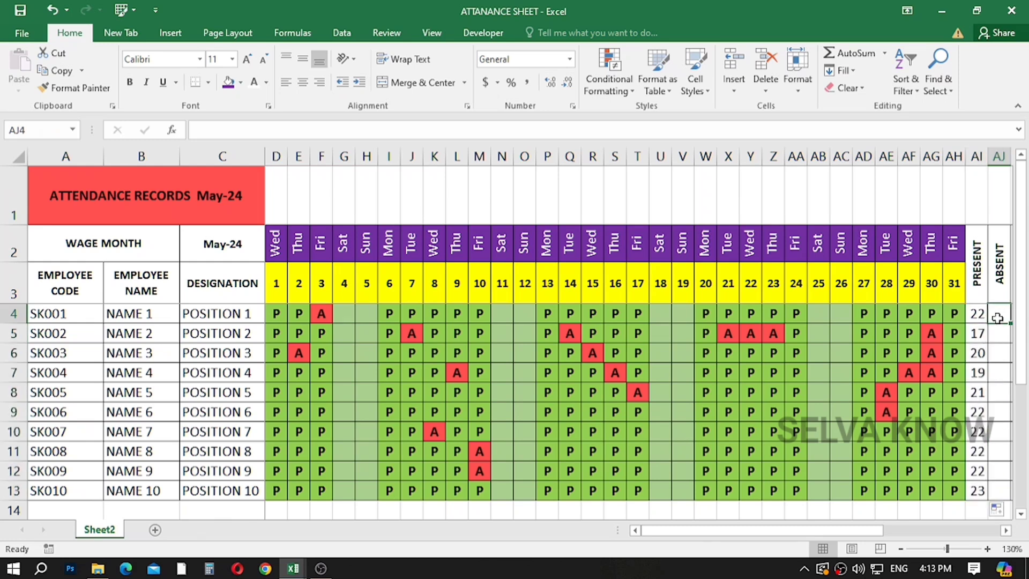
pyautogui.write('=COUN')
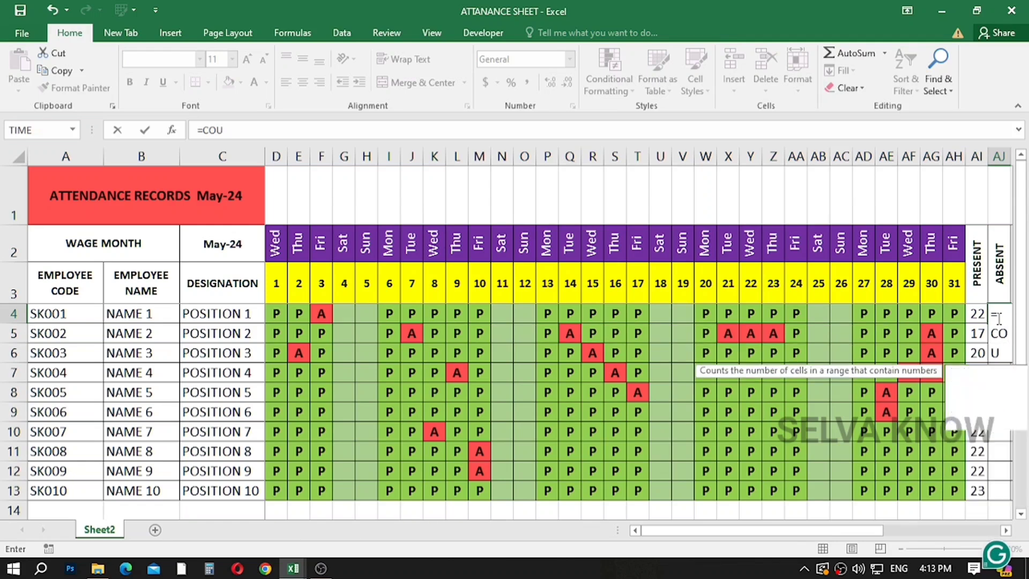
pyautogui.press('Down')
pyautogui.press('Down')
pyautogui.press('Down')
pyautogui.press('Tab')
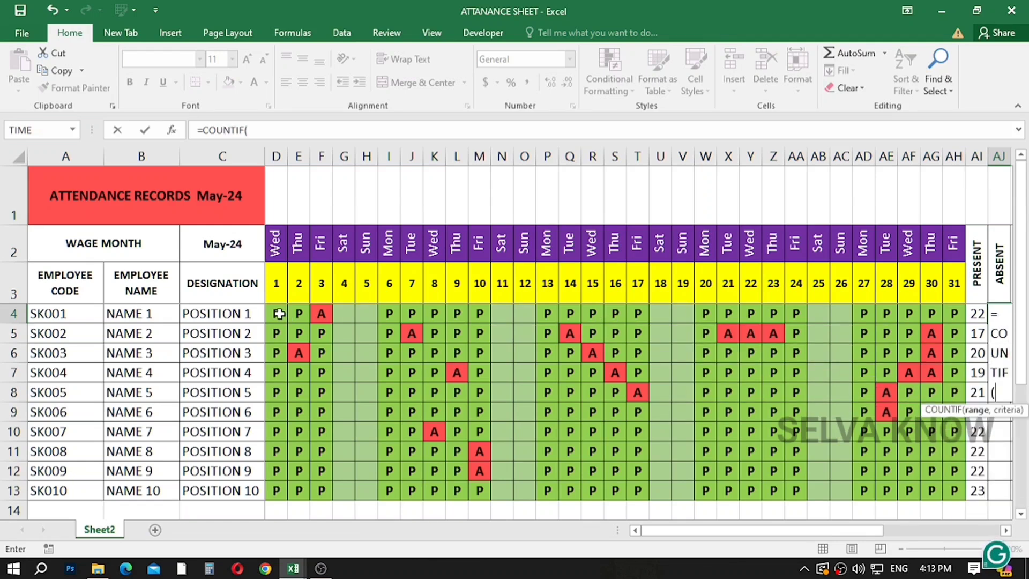
pyautogui.moveTo(279, 314); pyautogui.dragTo(654, 320)
pyautogui.moveTo(877, 303); pyautogui.dragTo(943, 324)
pyautogui.write(',')
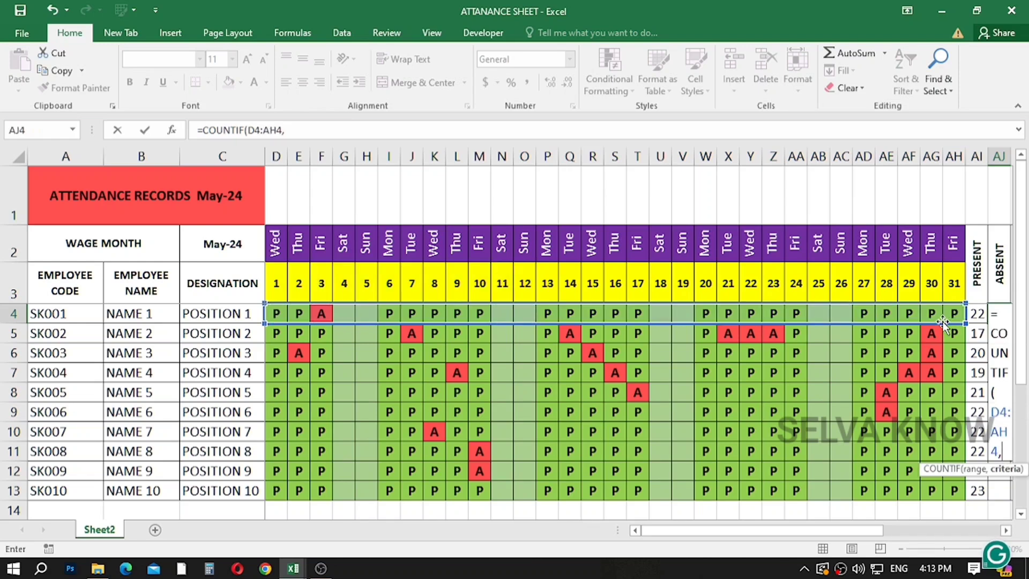
# Complete the AJ4 formula as =COUNTIF(D4:AH4,"A") and fill it down to AJ13.
pyautogui.write('"A')
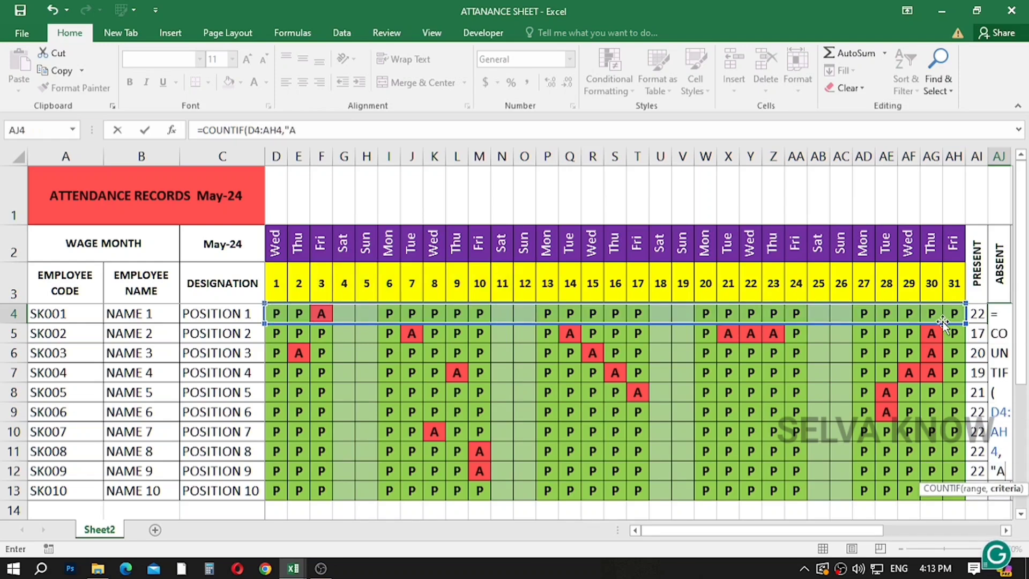
pyautogui.write('")')
pyautogui.hotkey('ctrl', 'Return')
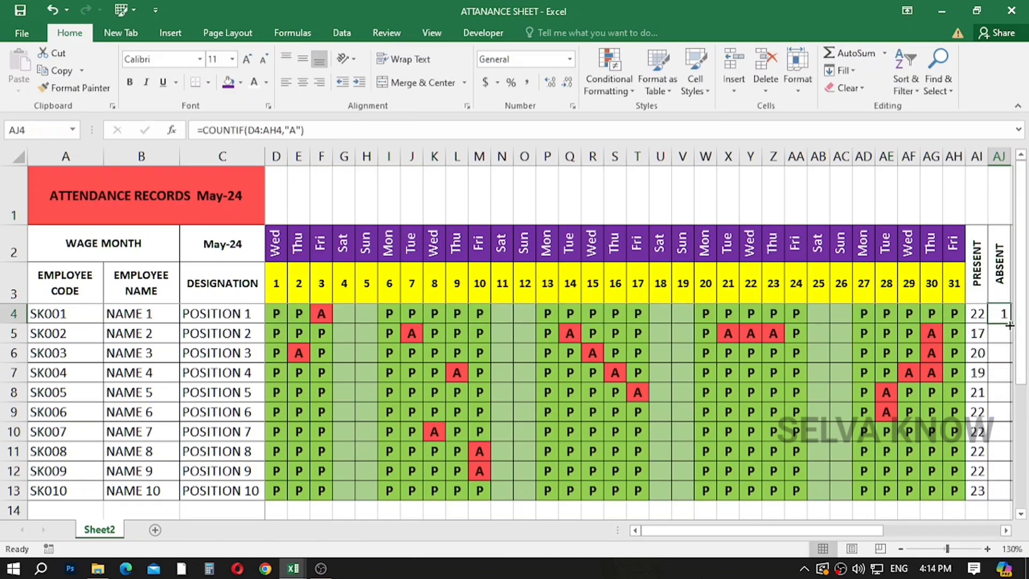
pyautogui.moveTo(1010, 325); pyautogui.dragTo(1007, 498)
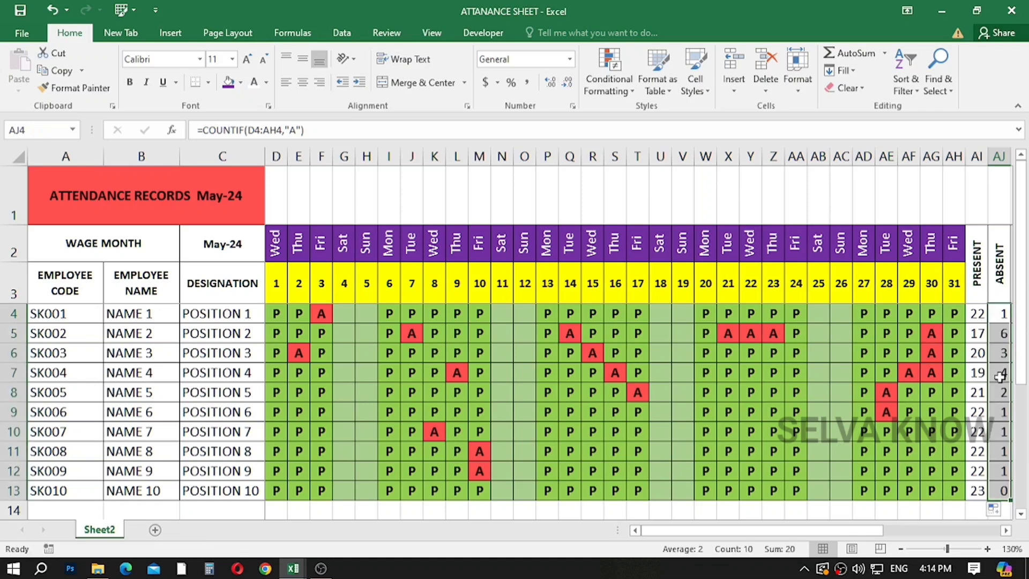
# Enter =COUNT(D3:AH3) in the first employee's TOTAL DAY OF MONTH cell, AK4.
pyautogui.press('Right')
pyautogui.press('Right')
pyautogui.press('Right')
pyautogui.press('Right')
pyautogui.press('Right')
pyautogui.press('Right')
pyautogui.press('Right')
pyautogui.press('Right')
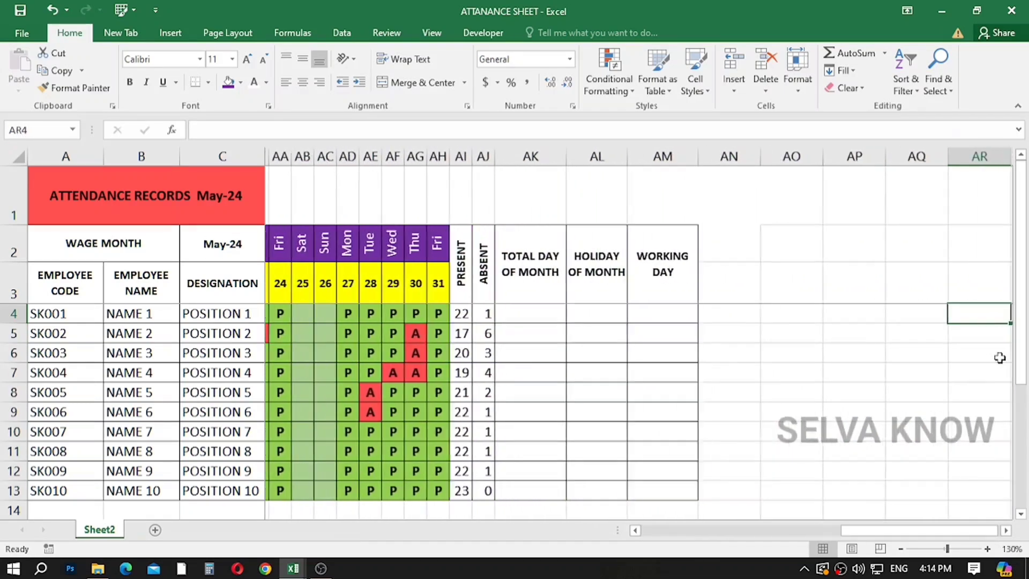
pyautogui.press('Right')
pyautogui.press('Right')
pyautogui.click(389, 280)
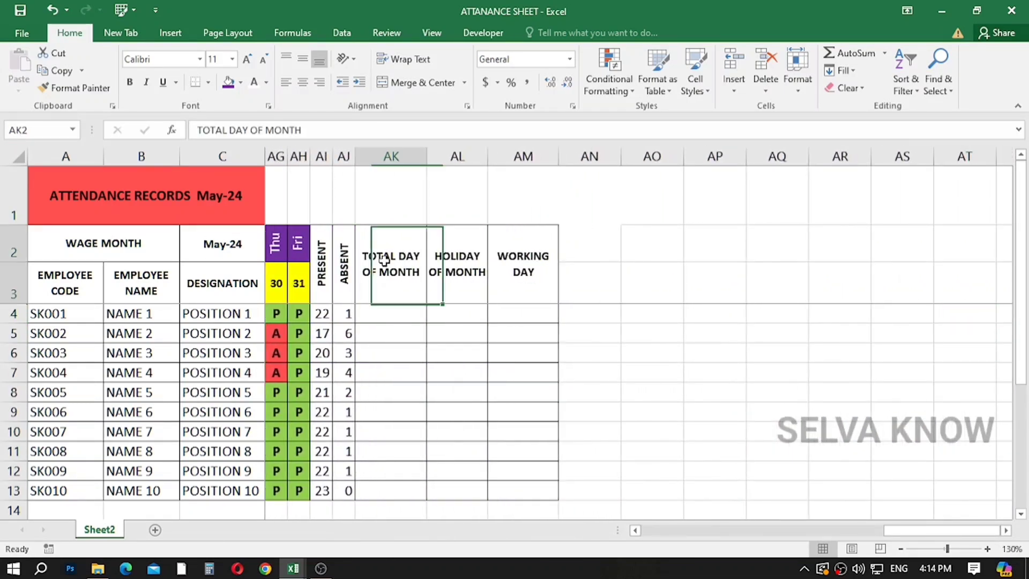
pyautogui.click(380, 311)
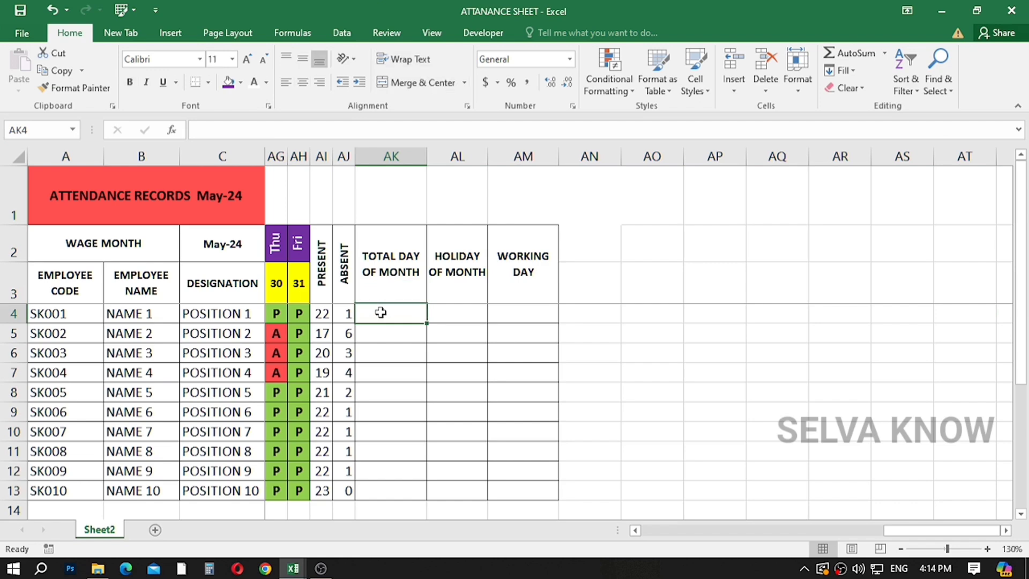
pyautogui.write('=')
pyautogui.press('Escape')
pyautogui.write('=')
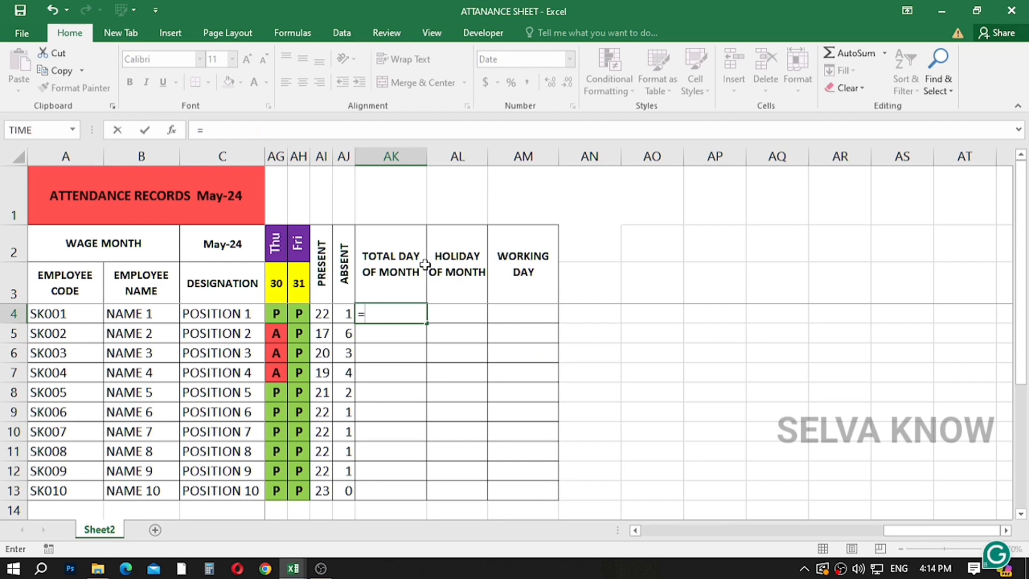
pyautogui.write('COUNT(')
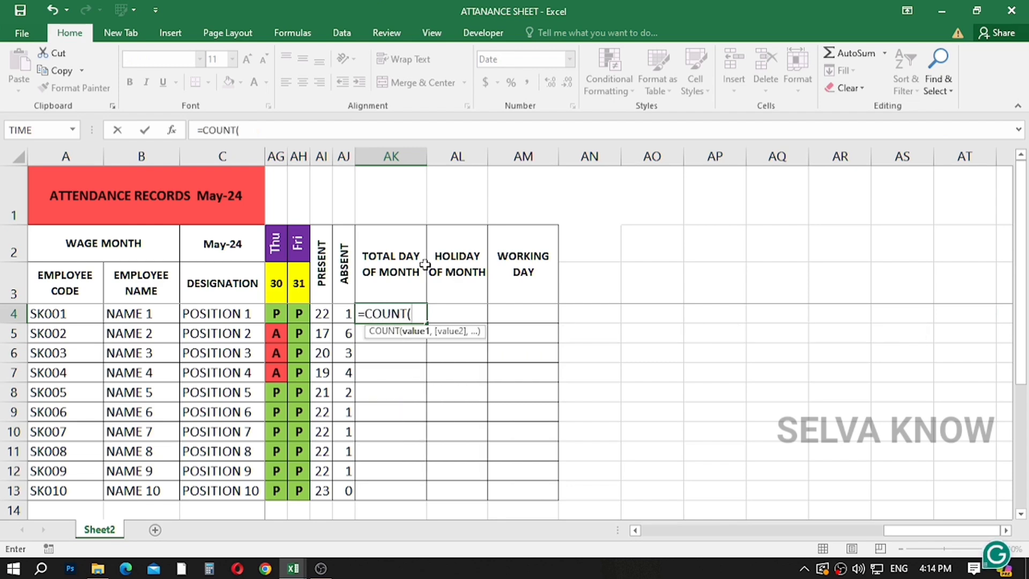
pyautogui.moveTo(908, 534); pyautogui.dragTo(908, 534)
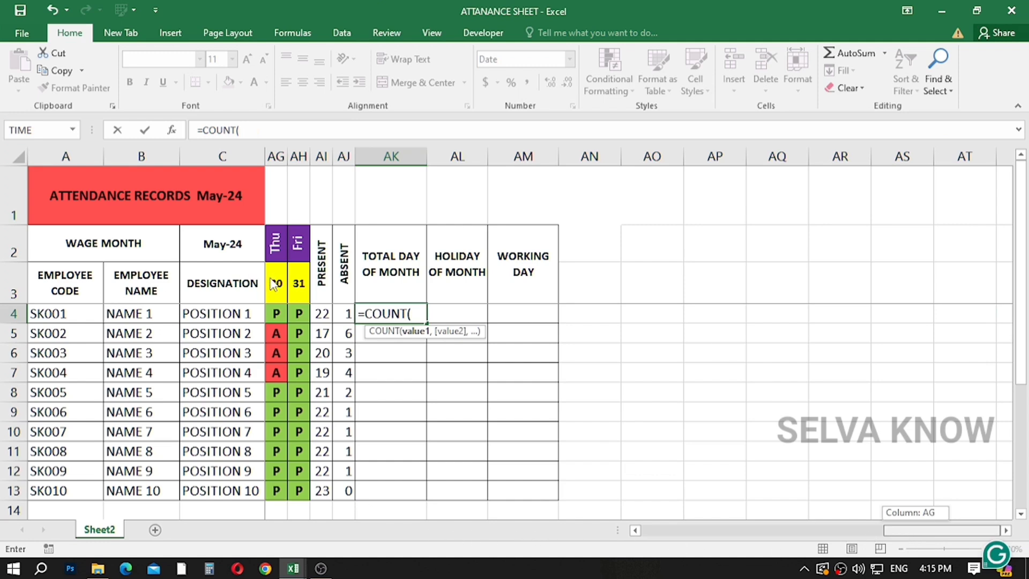
pyautogui.moveTo(274, 284); pyautogui.dragTo(952, 284)
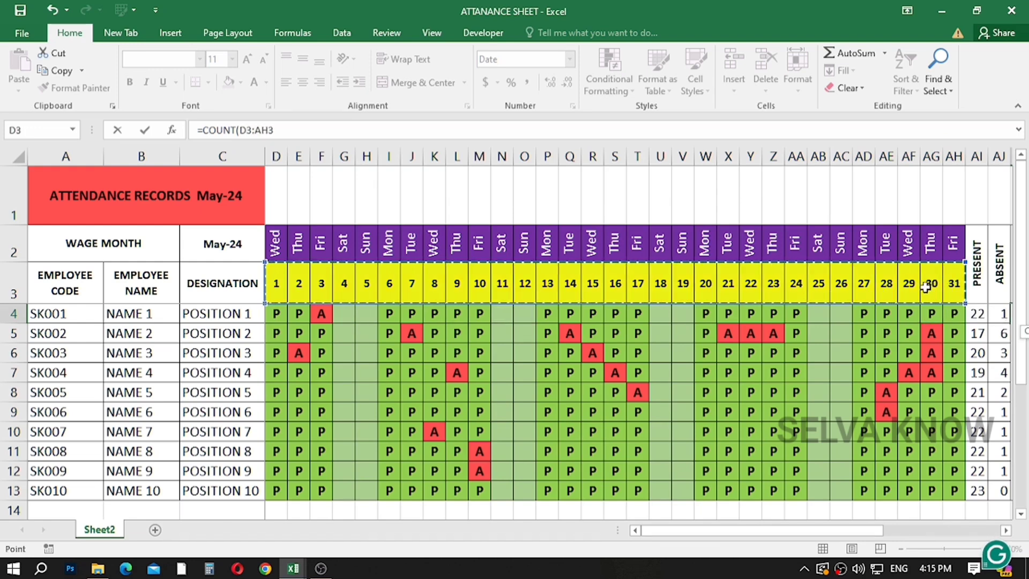
pyautogui.write(')')
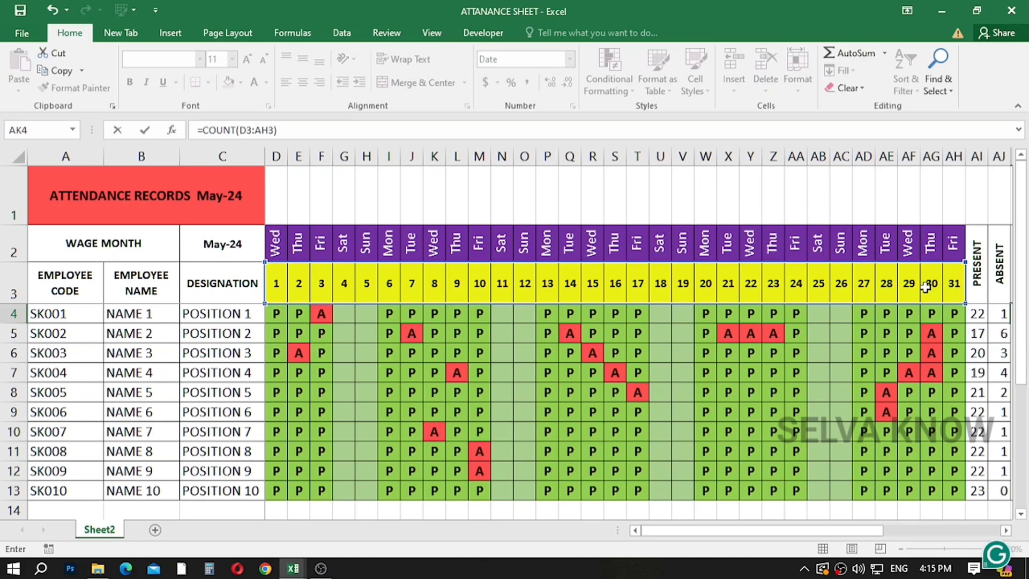
pyautogui.press('Return')
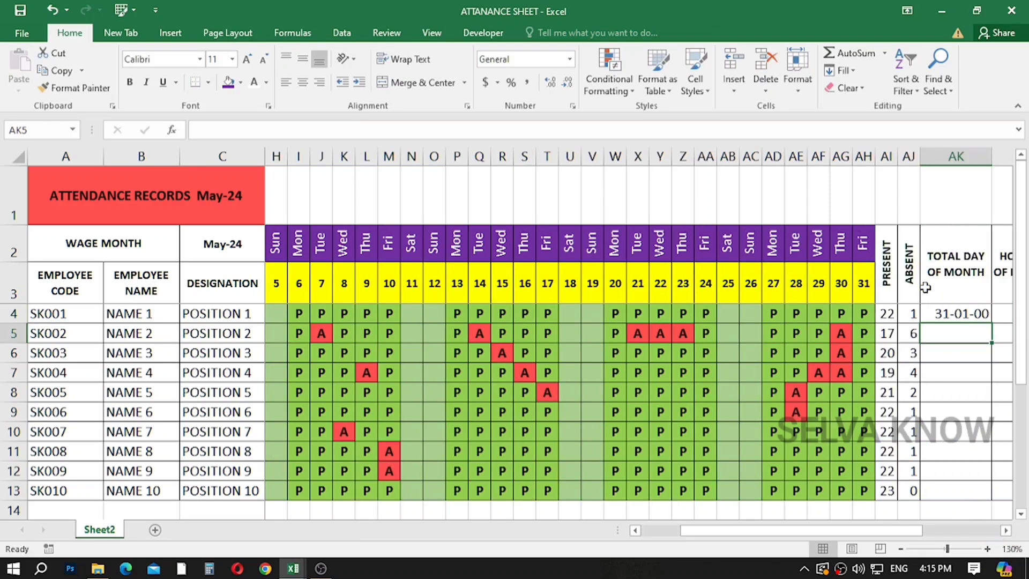
# Set the number format of the TOTAL DAY OF MONTH cell AK4 to General.
pyautogui.press('Up')
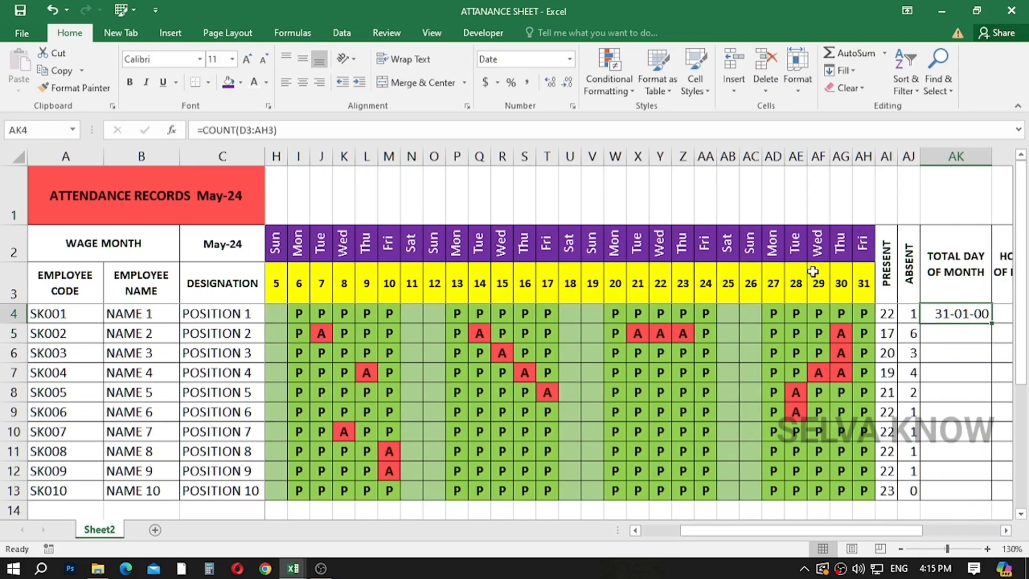
pyautogui.click(569, 58)
pyautogui.click(541, 77)
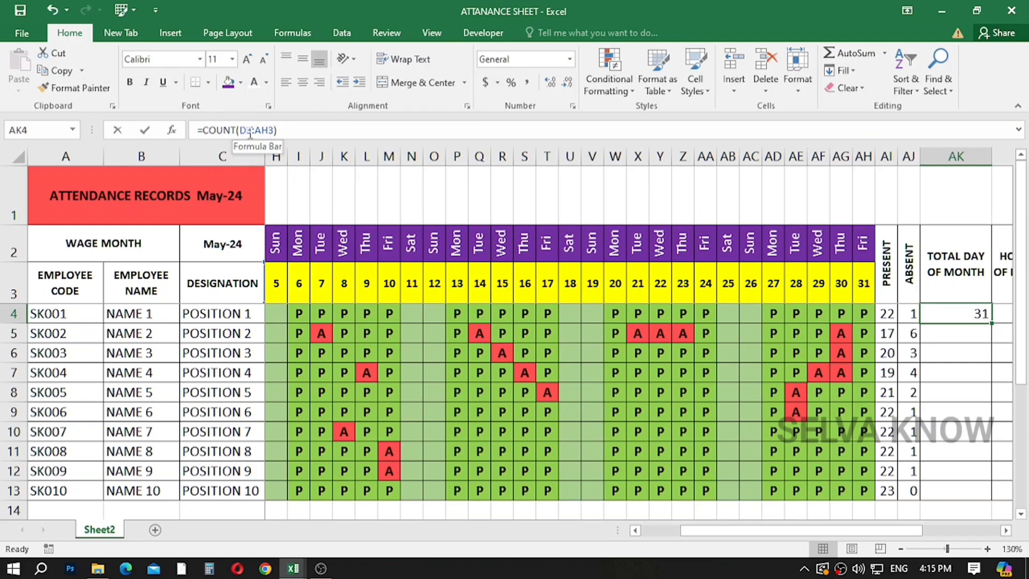
# Make the AK4 range absolute as =COUNT($D$3:$AH$3) and fill the formula down to AK13.
pyautogui.moveTo(241, 130); pyautogui.dragTo(275, 130)
pyautogui.press('F4')
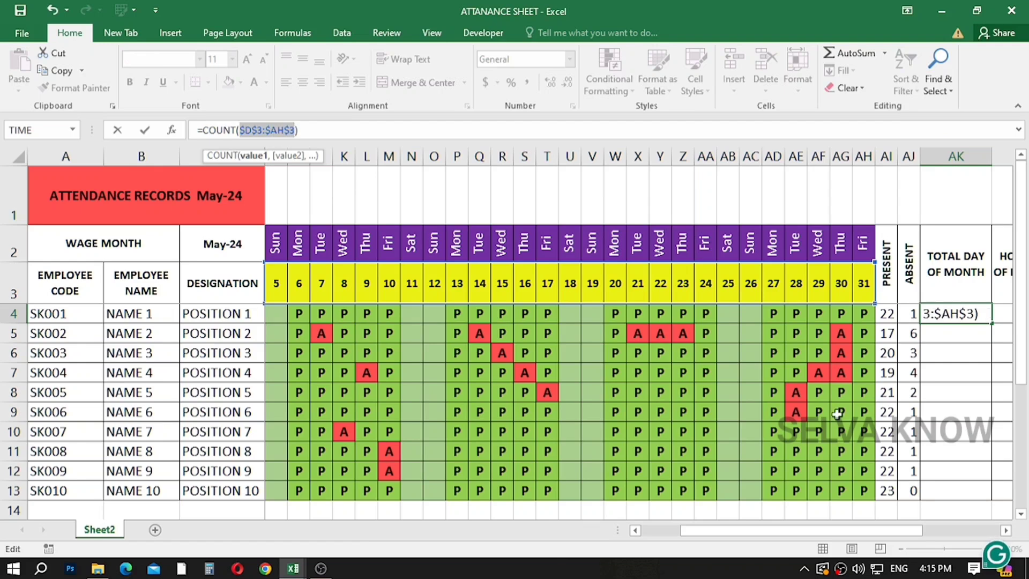
pyautogui.hotkey('ctrl', 'Return')
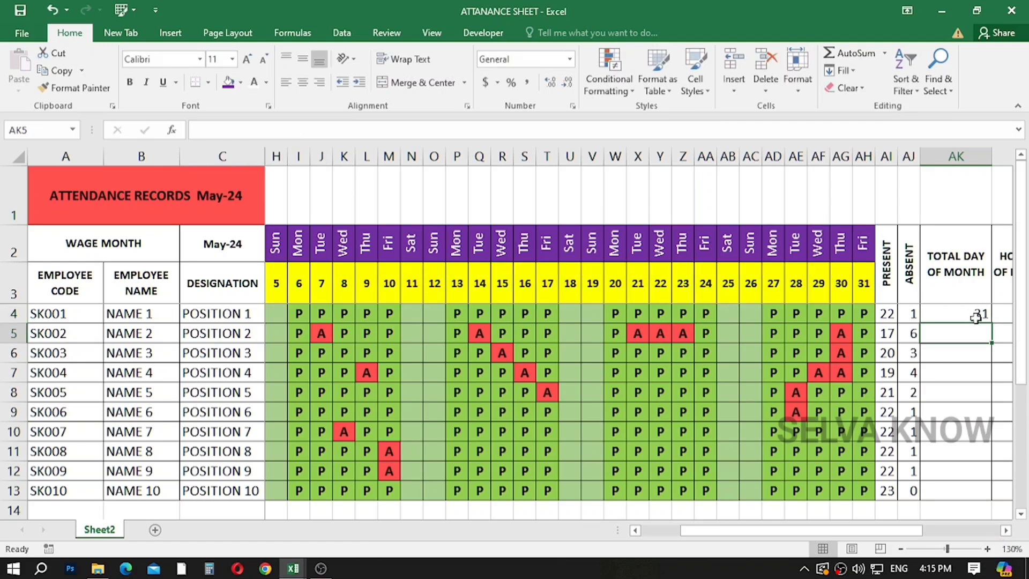
pyautogui.moveTo(991, 323); pyautogui.dragTo(997, 500)
# Start a COUNTIF formula over the absolute weekday range $D$2:$AH$2 in the first employee's HOLIDAY OF MONTH cell, AL4.
pyautogui.click(1001, 312)
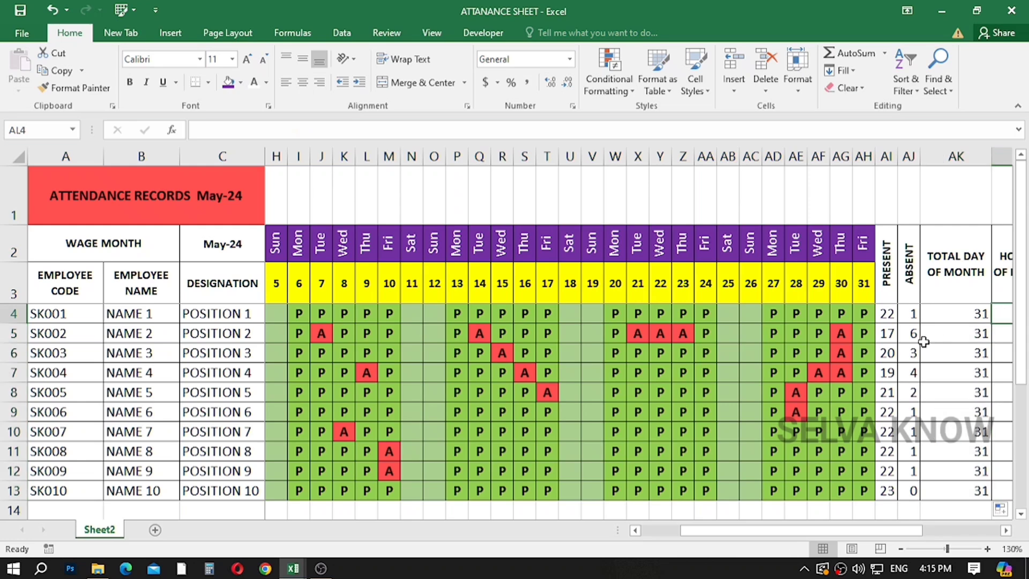
pyautogui.press('Right')
pyautogui.press('Right')
pyautogui.press('Right')
pyautogui.press('Left')
pyautogui.press('Left')
pyautogui.press('Left')
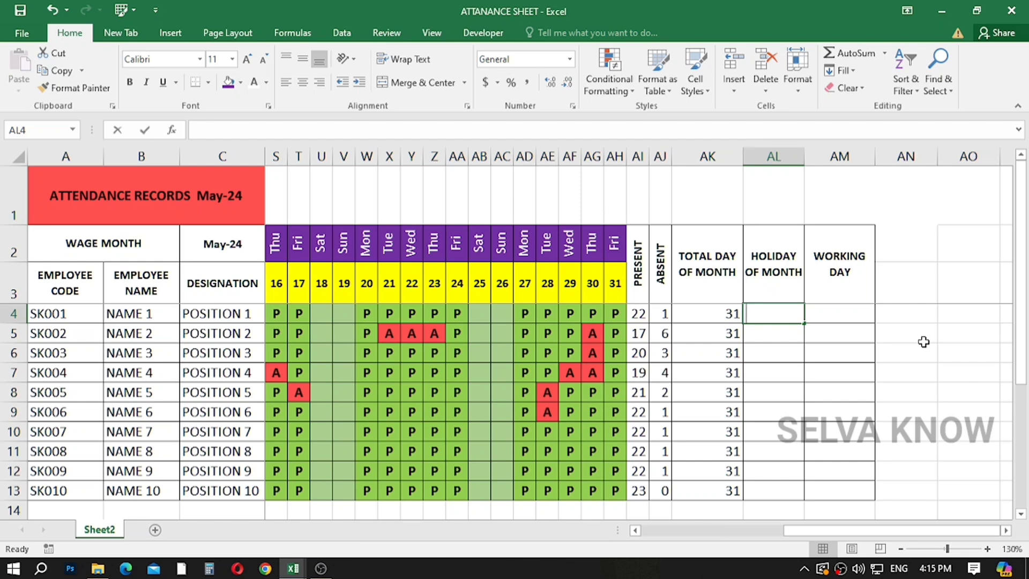
pyautogui.write('=COU')
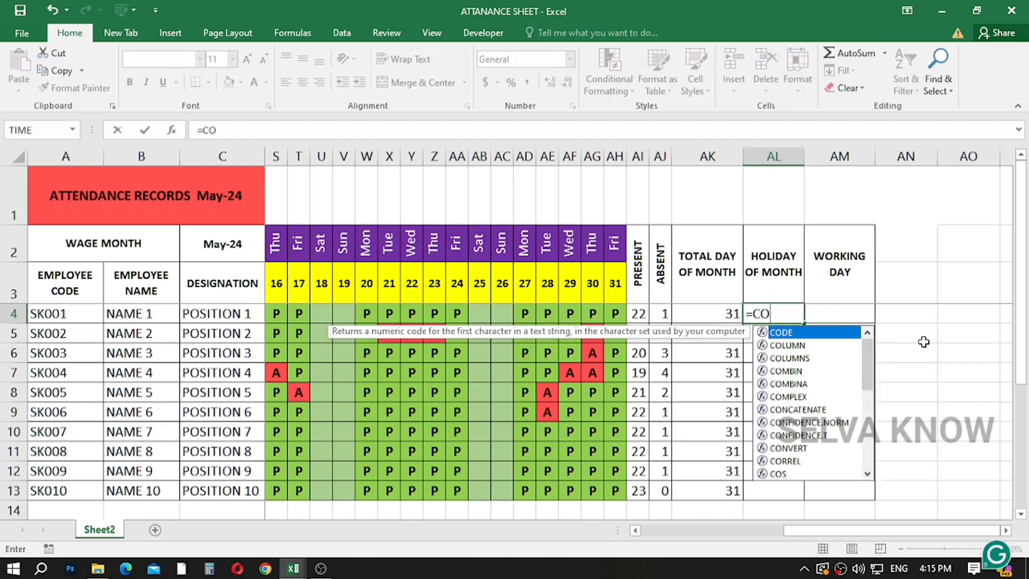
pyautogui.press('Down')
pyautogui.press('Down')
pyautogui.press('Down')
pyautogui.press('Tab')
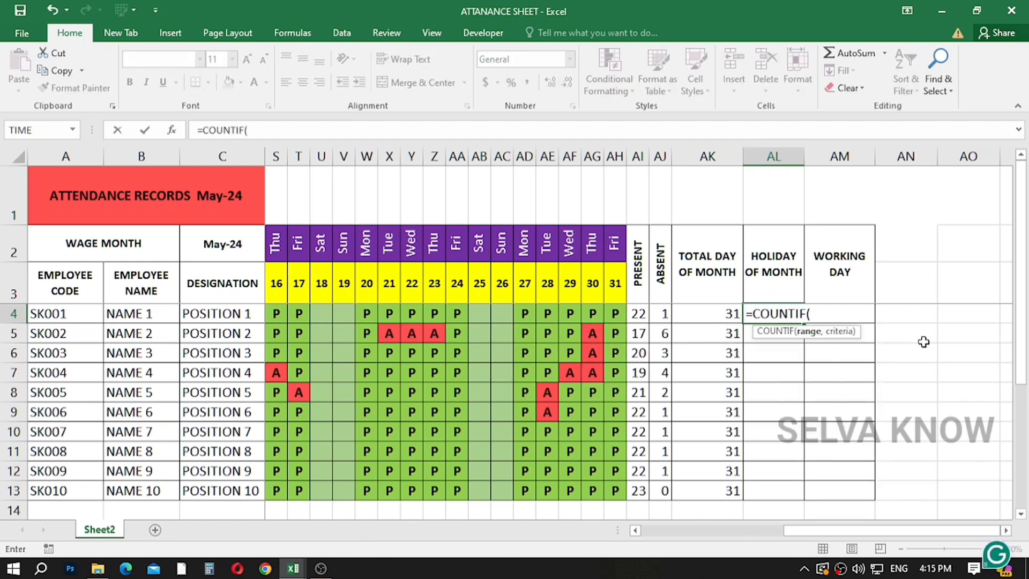
pyautogui.moveTo(839, 529); pyautogui.dragTo(637, 536)
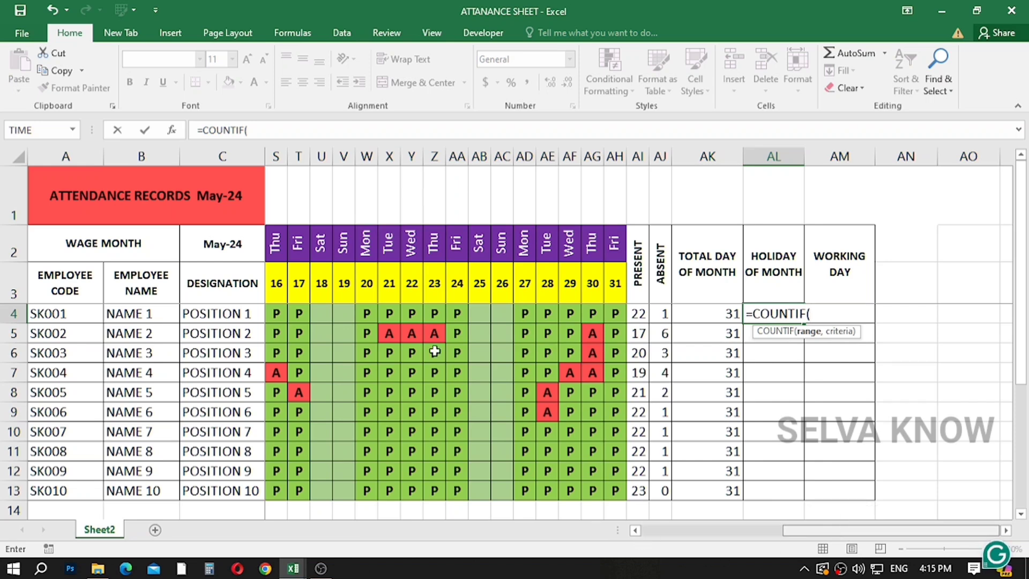
pyautogui.click(275, 246)
pyautogui.moveTo(275, 246); pyautogui.dragTo(955, 243)
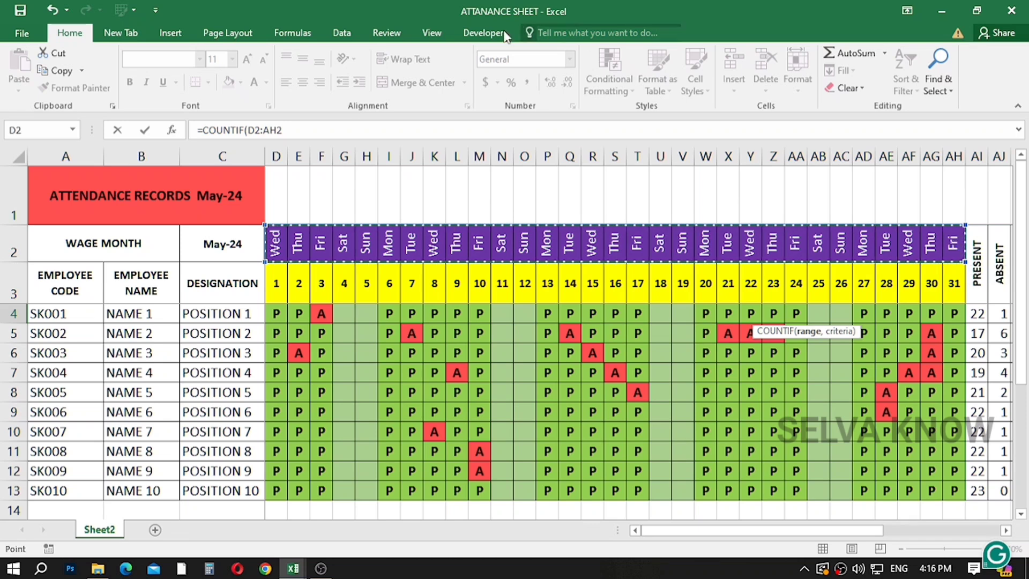
pyautogui.moveTo(282, 129); pyautogui.dragTo(247, 129)
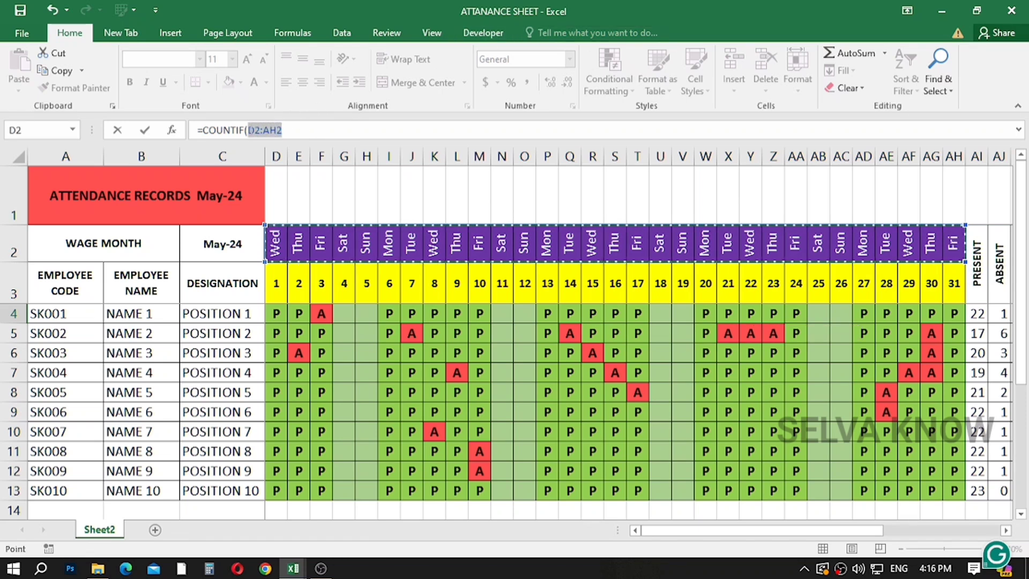
pyautogui.press('F4')
pyautogui.press('Right')
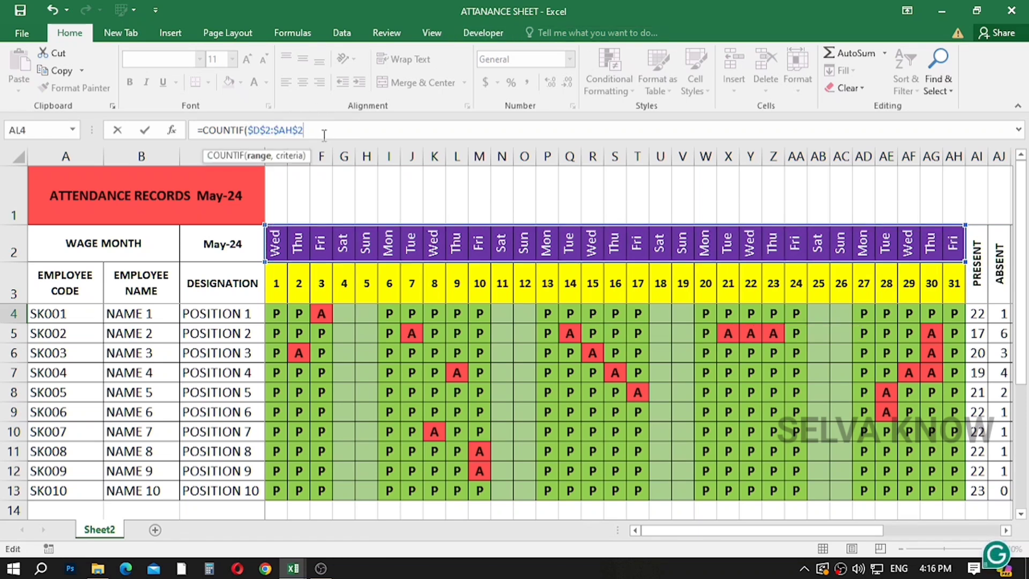
# Complete the AL4 formula as =COUNTIF($D$2:$AH$2,"SUN") and fill it down to AL13.
pyautogui.write(',')
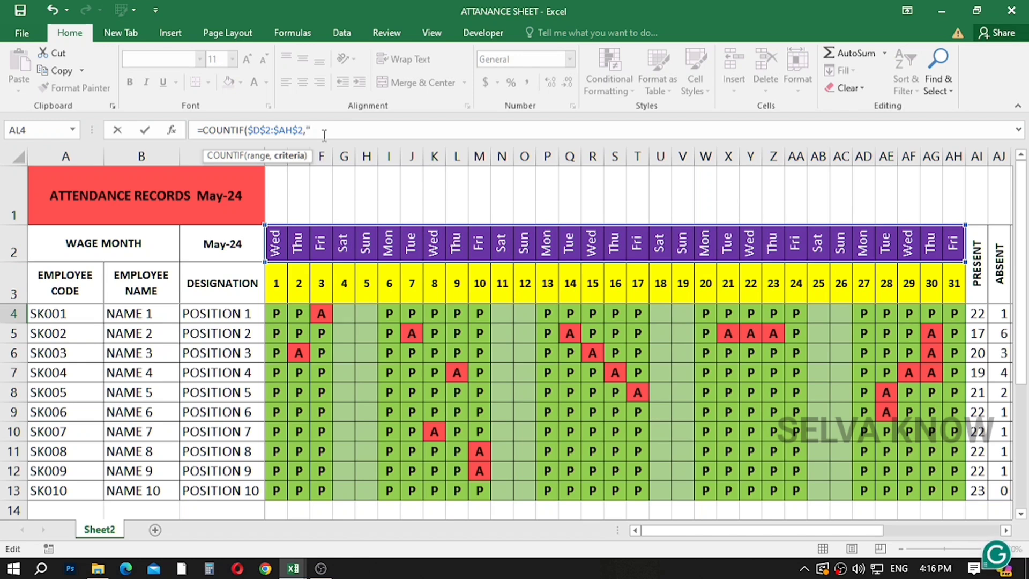
pyautogui.write('"SUN")')
pyautogui.hotkey('ctrl', 'Return')
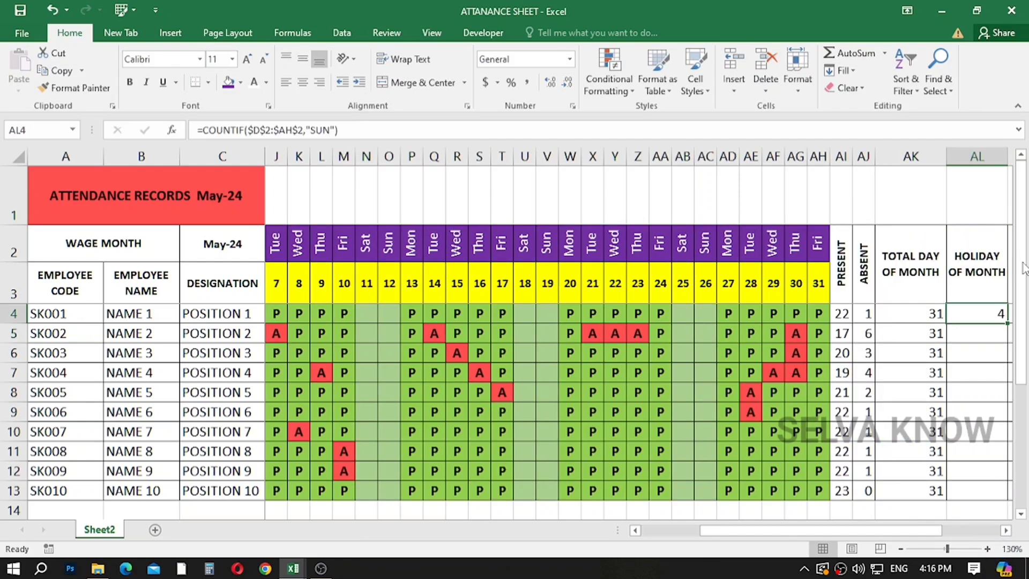
pyautogui.hscroll(3, 1018, 335)
pyautogui.moveTo(871, 322); pyautogui.dragTo(859, 498)
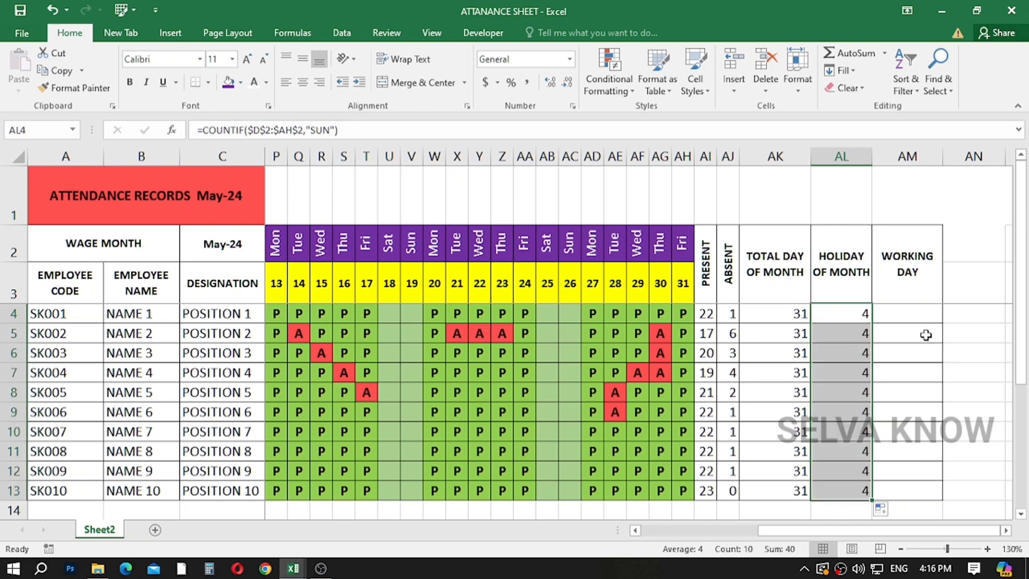
# Enter =AK4-AL4 in the first employee's WORKING DAY cell, AM4, and fill it down to AM13.
pyautogui.click(918, 315)
pyautogui.write('=')
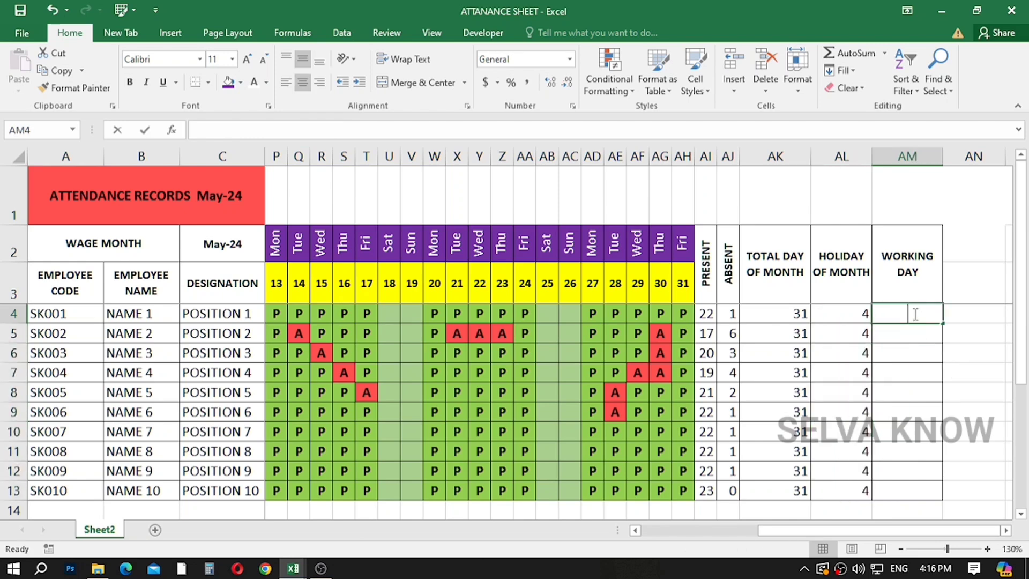
pyautogui.click(768, 312)
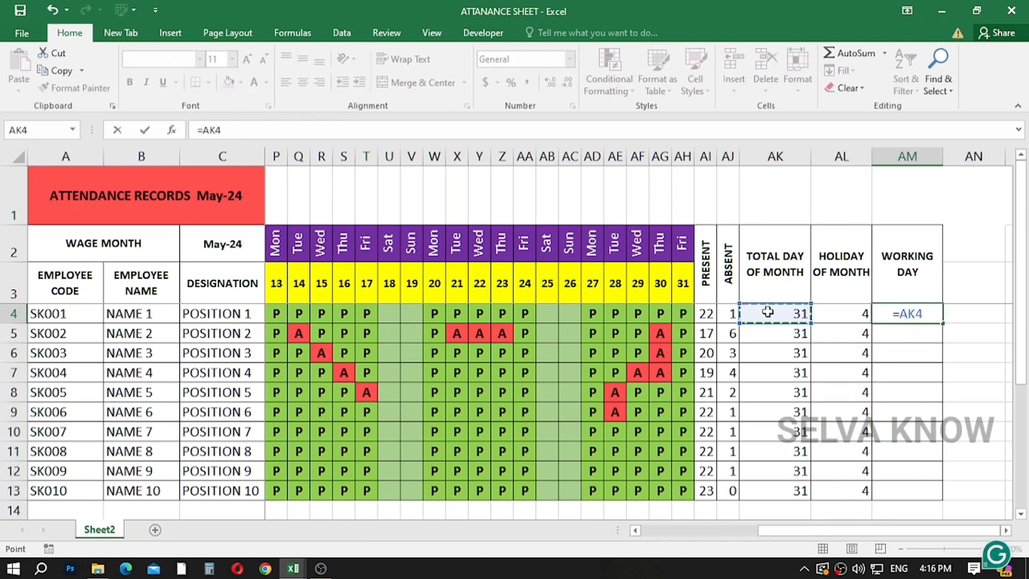
pyautogui.write('-')
pyautogui.click(860, 313)
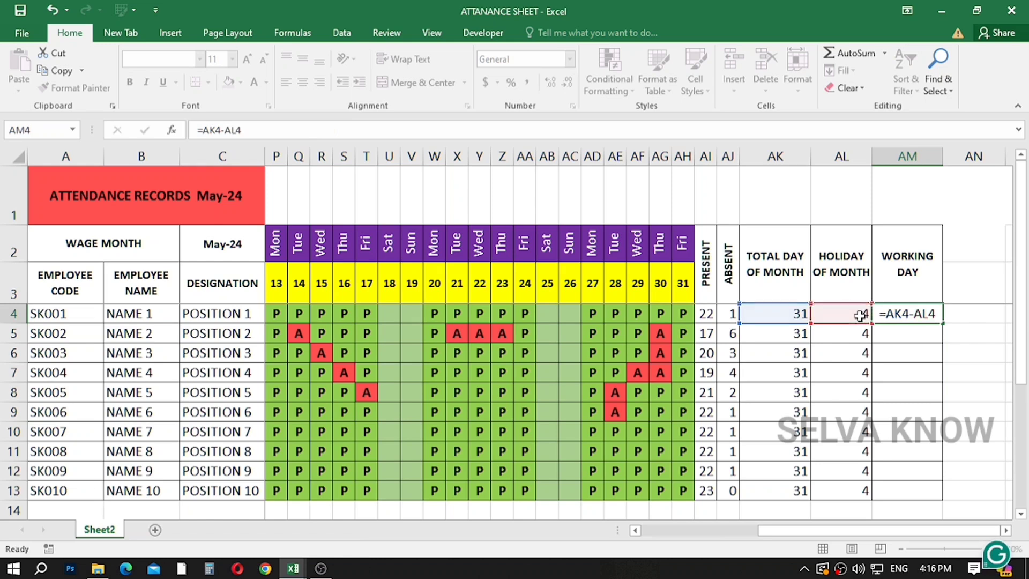
pyautogui.press('Return')
pyautogui.click(900, 301)
pyautogui.click(934, 319)
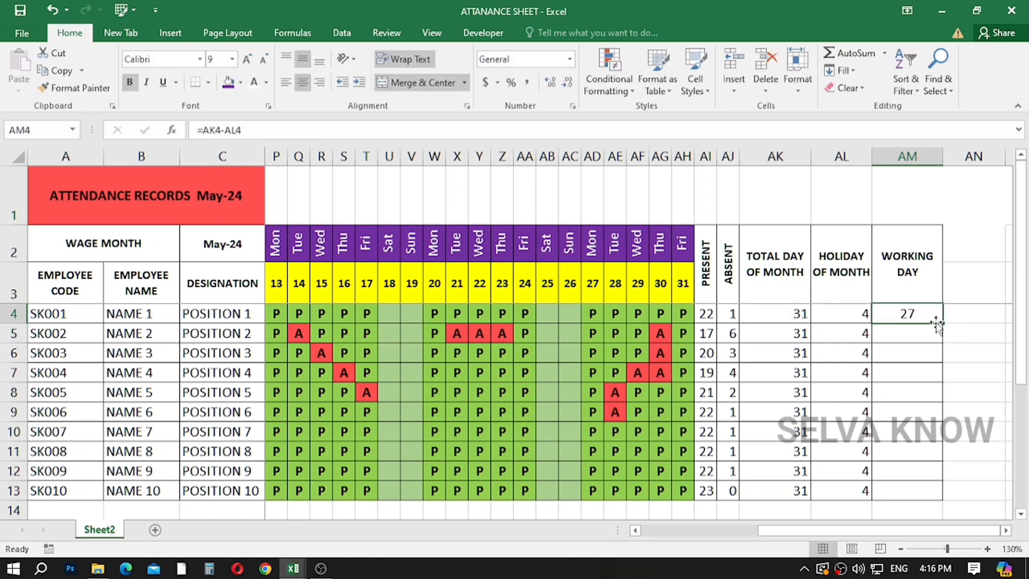
pyautogui.moveTo(942, 323); pyautogui.dragTo(919, 486)
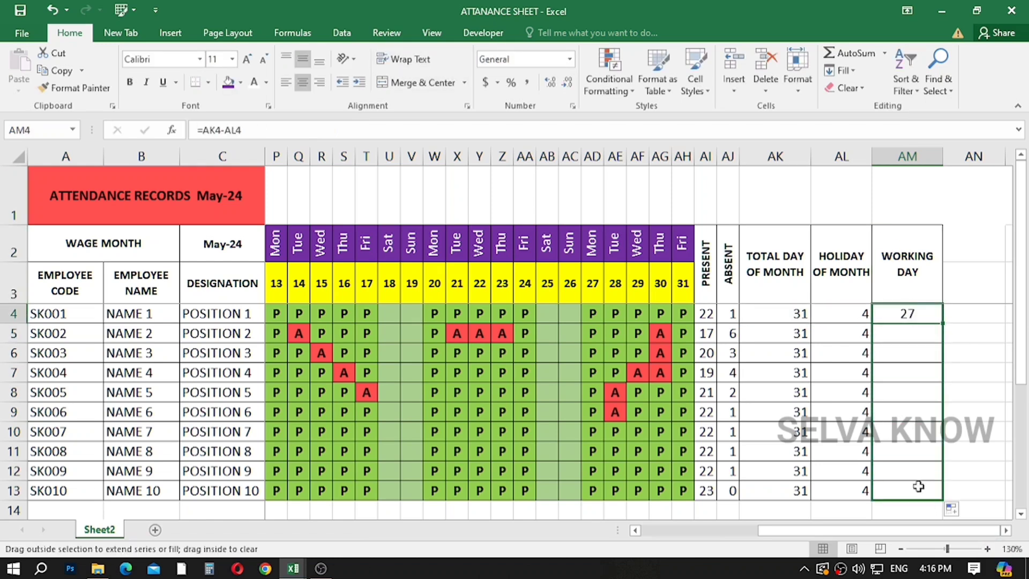
# Review the holiday formula, totals and daily attendance marks across the first employee's row.
pyautogui.click(846, 320)
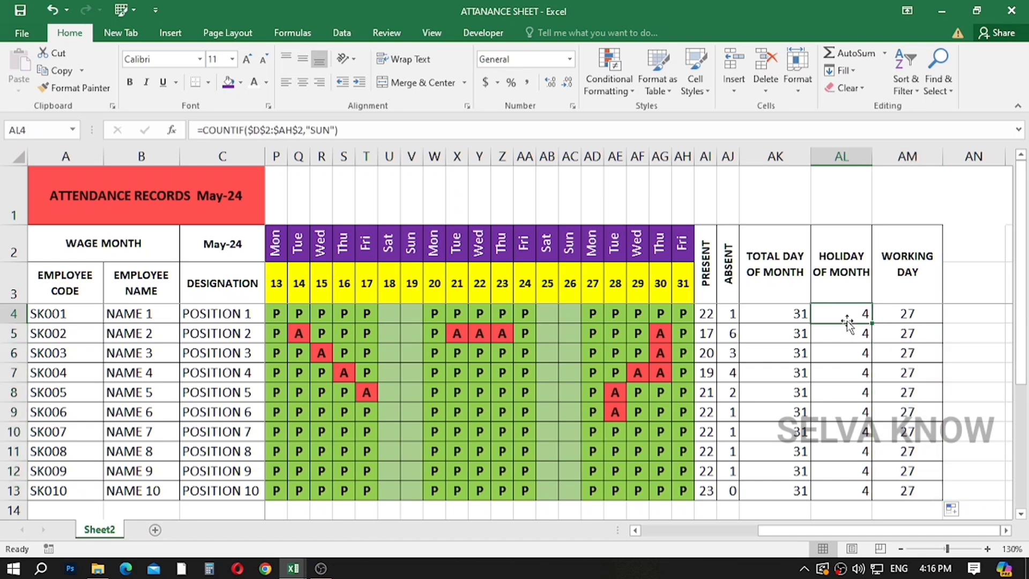
pyautogui.press('Left')
pyautogui.press('Left')
pyautogui.press('Left')
pyautogui.press('Left')
pyautogui.press('Left')
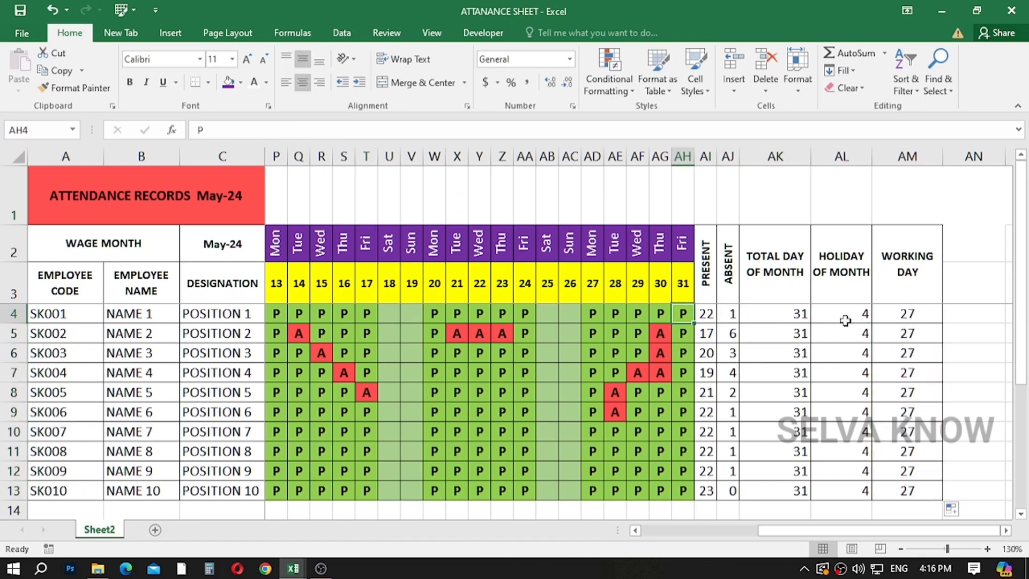
pyautogui.press('Left')
pyautogui.press('Left')
pyautogui.press('Left')
pyautogui.press('Left')
pyautogui.press('Left')
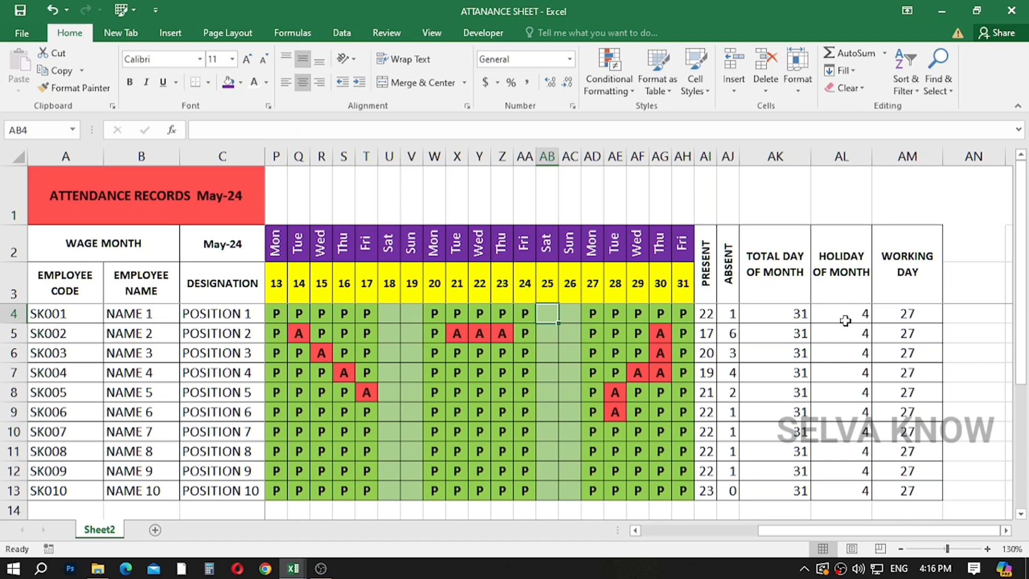
pyautogui.press('Home')
pyautogui.press('Right')
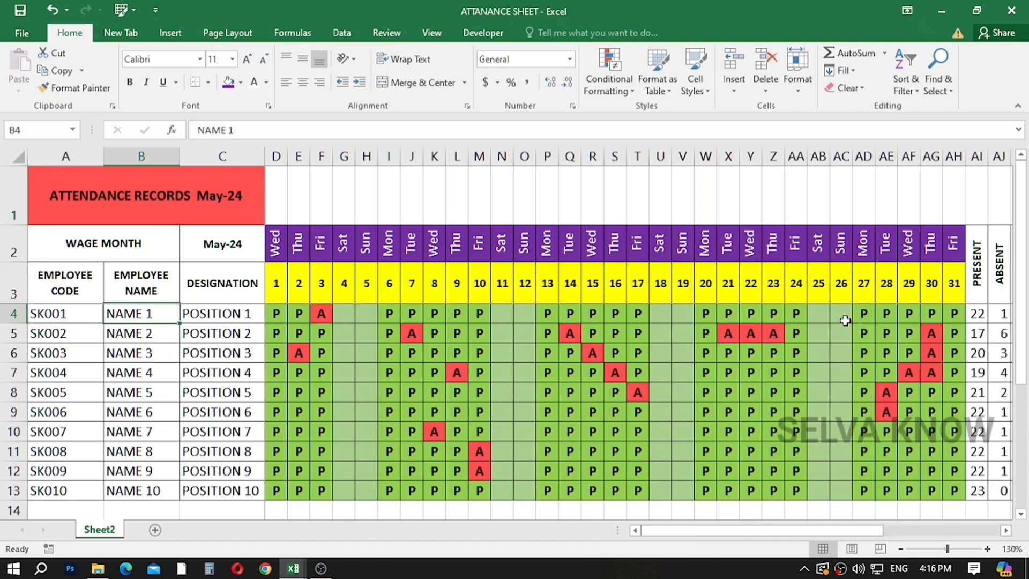
pyautogui.press('Right')
pyautogui.press('Right')
pyautogui.press('Right')
pyautogui.press('Right')
pyautogui.press('Right')
pyautogui.press('Right')
pyautogui.press('Right')
pyautogui.press('Right')
pyautogui.press('Right')
pyautogui.press('Right')
pyautogui.press('Right')
pyautogui.press('Right')
pyautogui.press('Right')
pyautogui.press('Right')
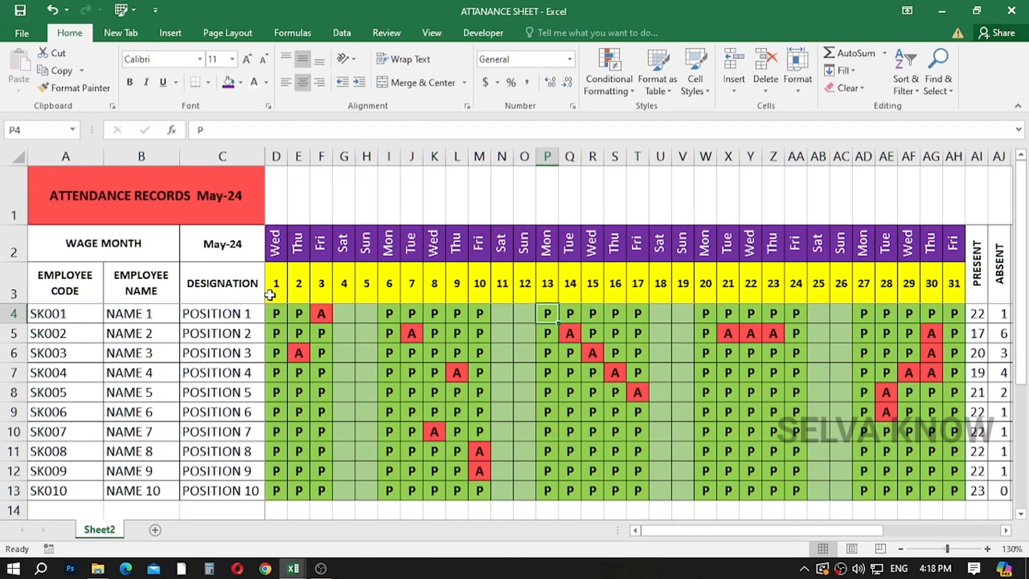
# Fill the day-number cells D3:AH3 with the standard orange color.
pyautogui.moveTo(270, 294); pyautogui.dragTo(957, 283)
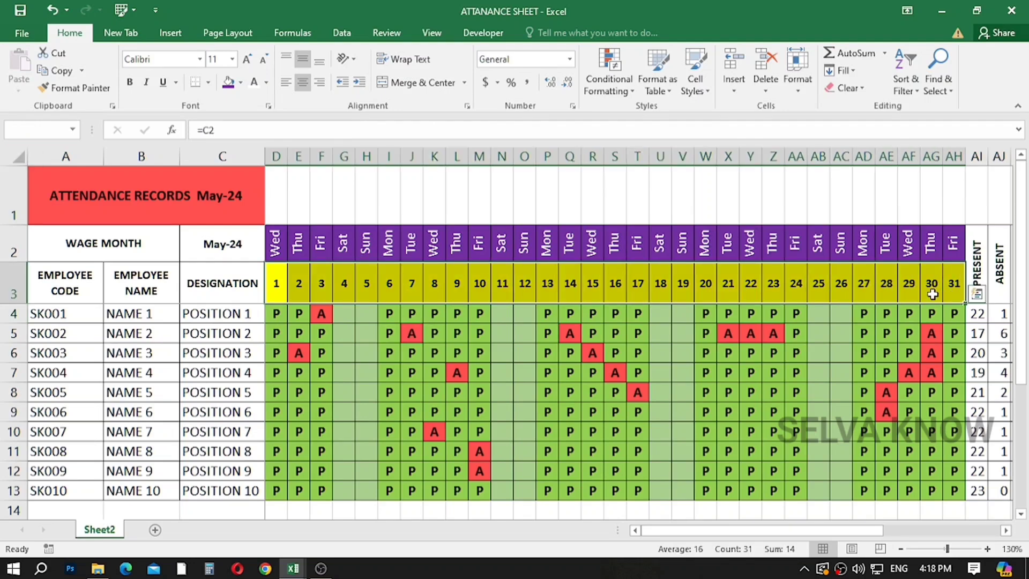
pyautogui.click(241, 83)
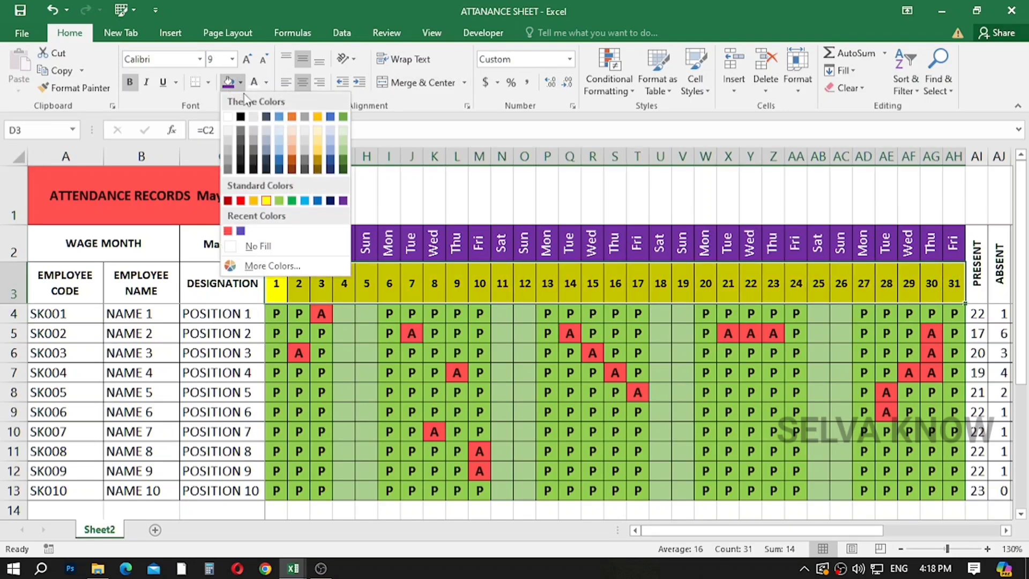
pyautogui.click(253, 202)
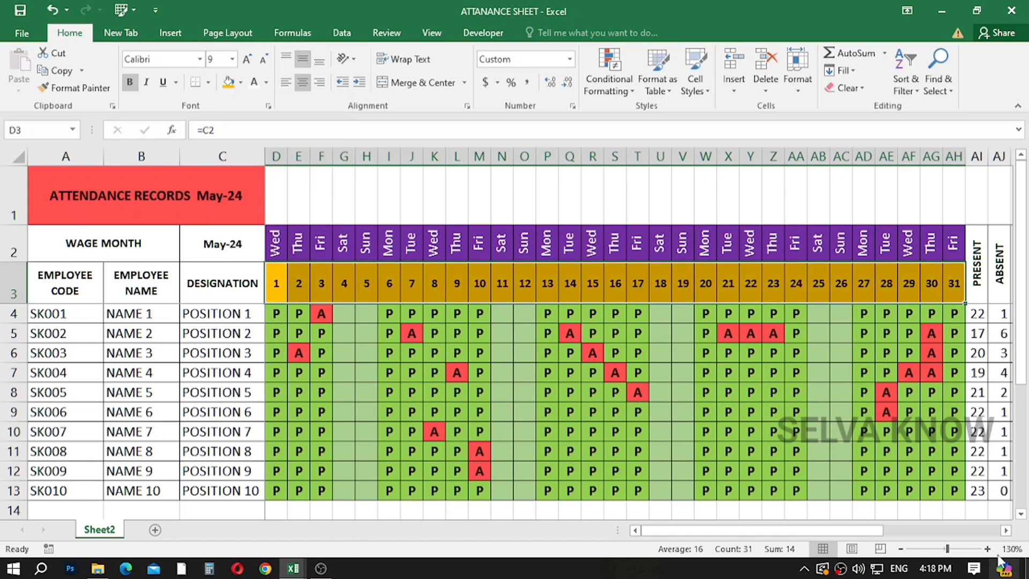
# Fill the employees' PRESENT and ABSENT total cells, starting at AI4 and running down to row 13, with light blue.
pyautogui.moveTo(983, 317); pyautogui.dragTo(1000, 491)
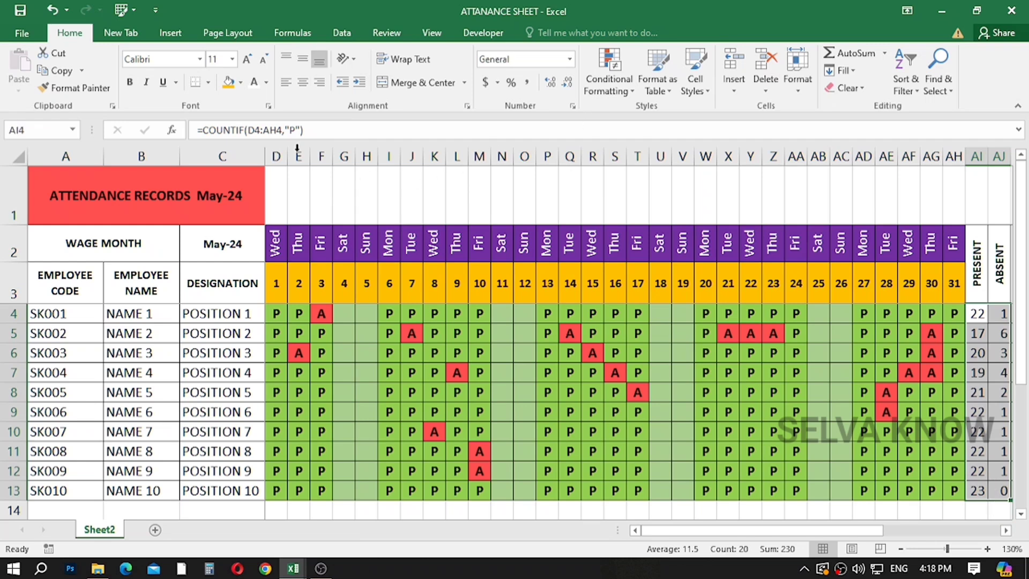
pyautogui.click(241, 82)
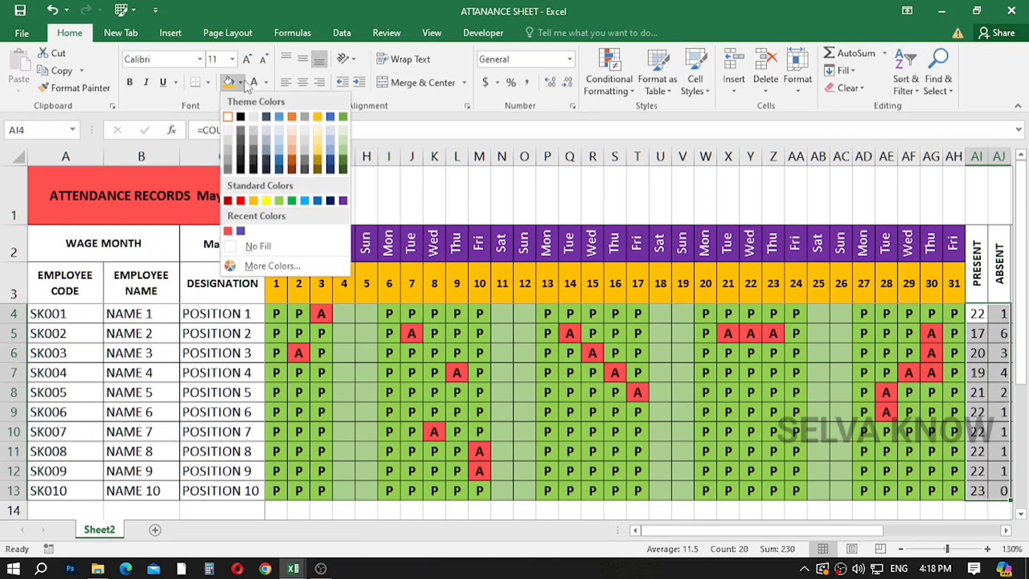
pyautogui.click(279, 141)
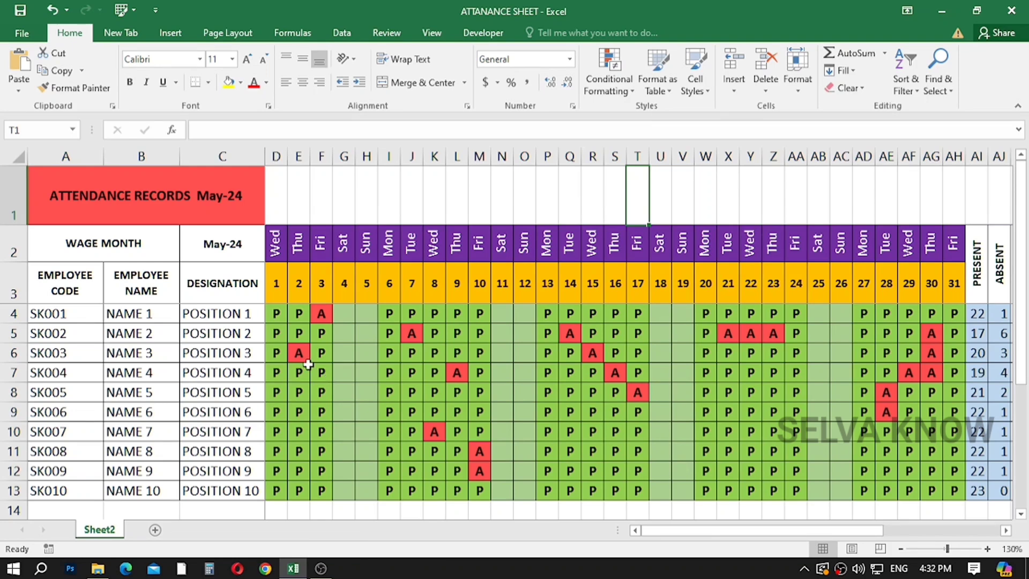
# Check the Developer tab's entry in the ribbon customization options and leave the settings as they are.
pyautogui.click(482, 34)
pyautogui.rightClick(709, 71)
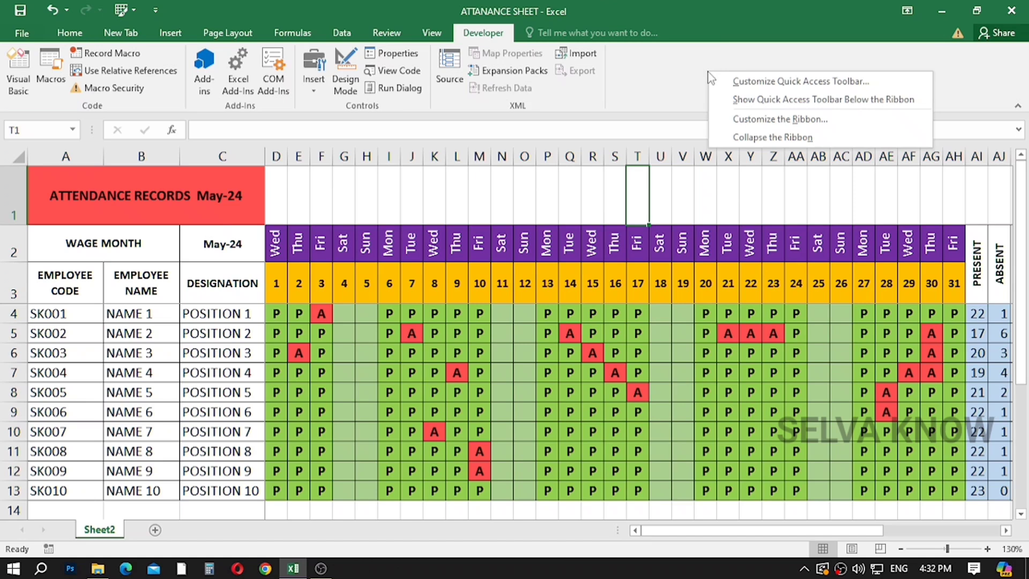
pyautogui.click(746, 119)
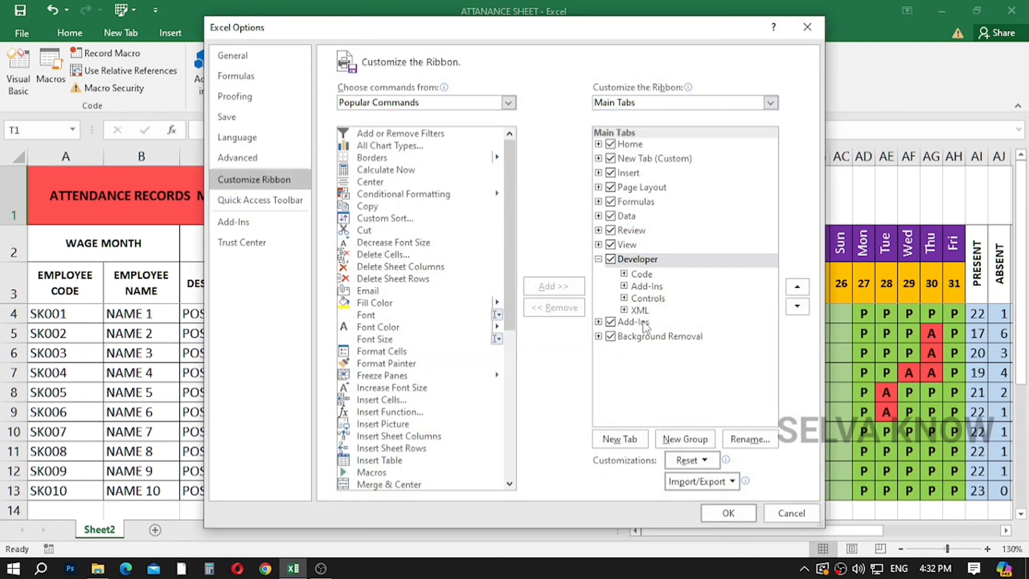
pyautogui.click(788, 513)
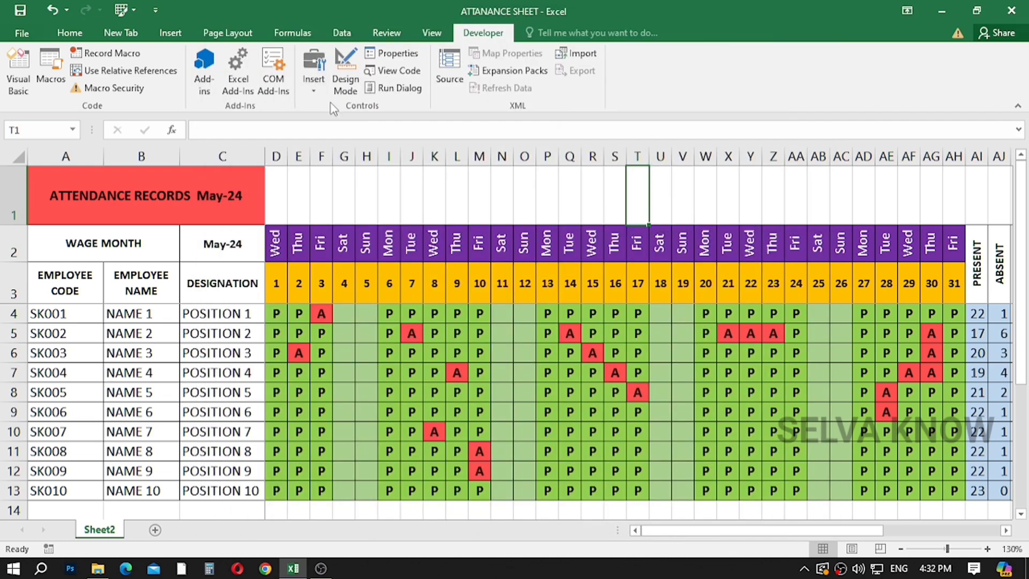
# Insert an ActiveX command button about 76 wide and 26 high in row 1, just beside the ATTENDANCE RECORDS title.
pyautogui.click(315, 85)
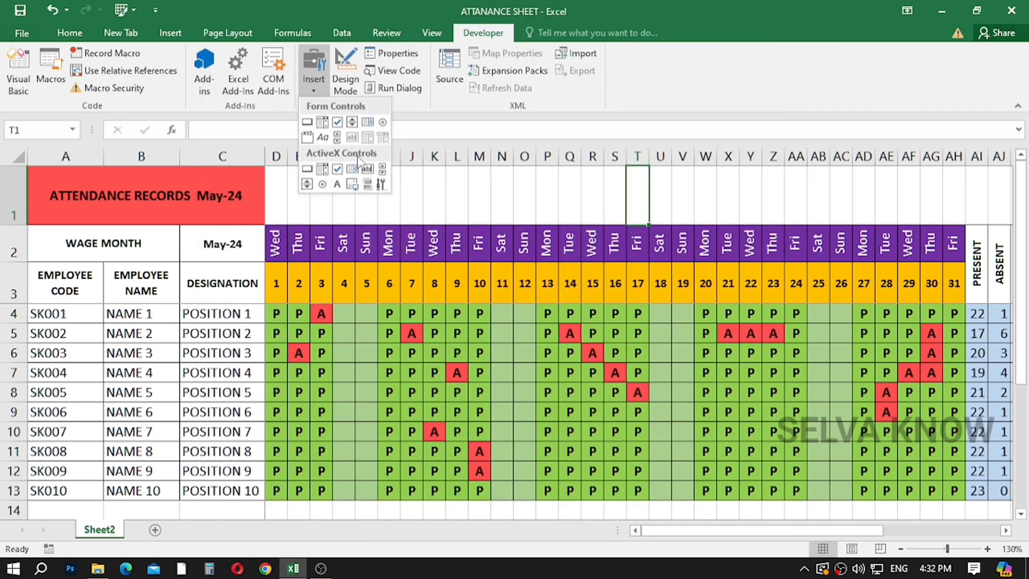
pyautogui.click(307, 169)
pyautogui.moveTo(285, 182)
pyautogui.mouseDown()
pyautogui.moveTo(294, 214)
pyautogui.moveTo(394, 215)
pyautogui.moveTo(385, 214)
pyautogui.mouseUp()
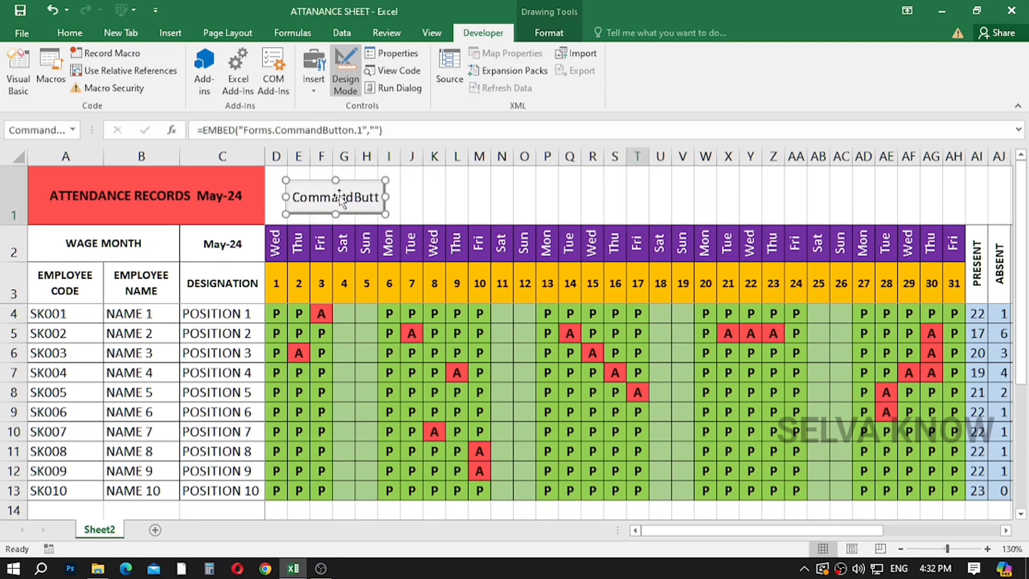
pyautogui.rightClick(348, 183)
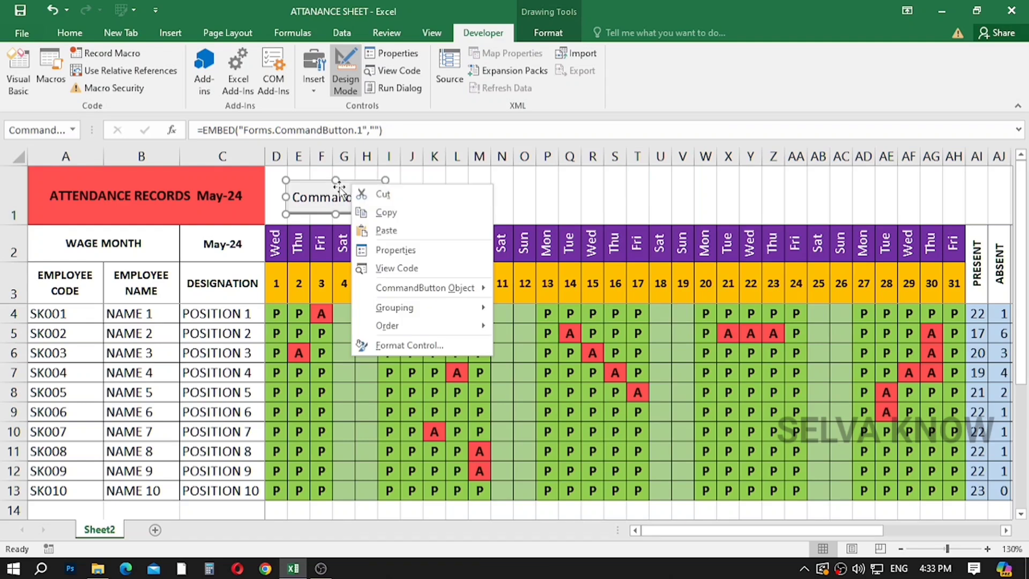
pyautogui.press('Escape')
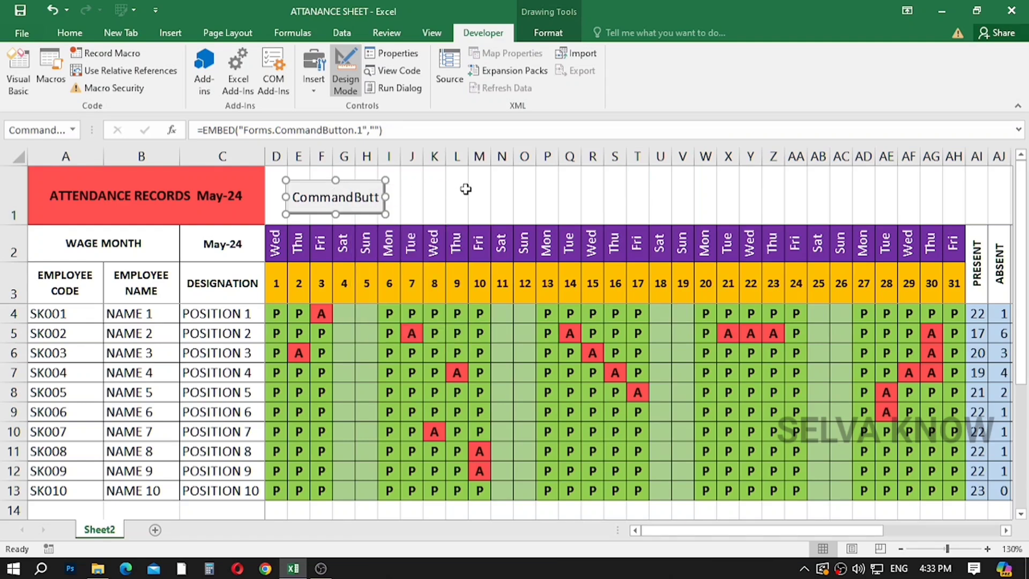
# Copy the command button twice along row 1 to make a row of three buttons.
pyautogui.moveTo(465, 189); pyautogui.dragTo(477, 201)
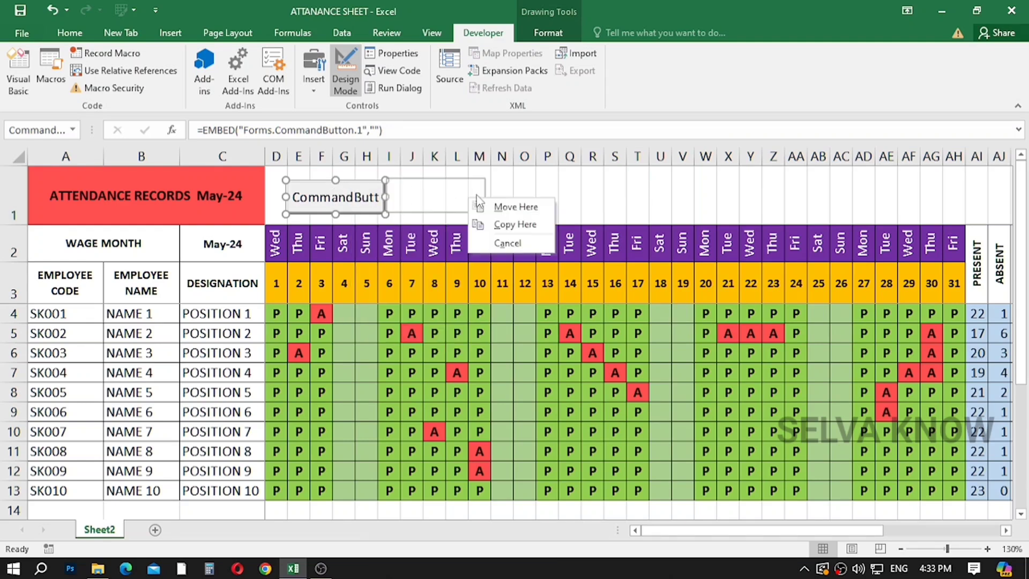
pyautogui.click(513, 232)
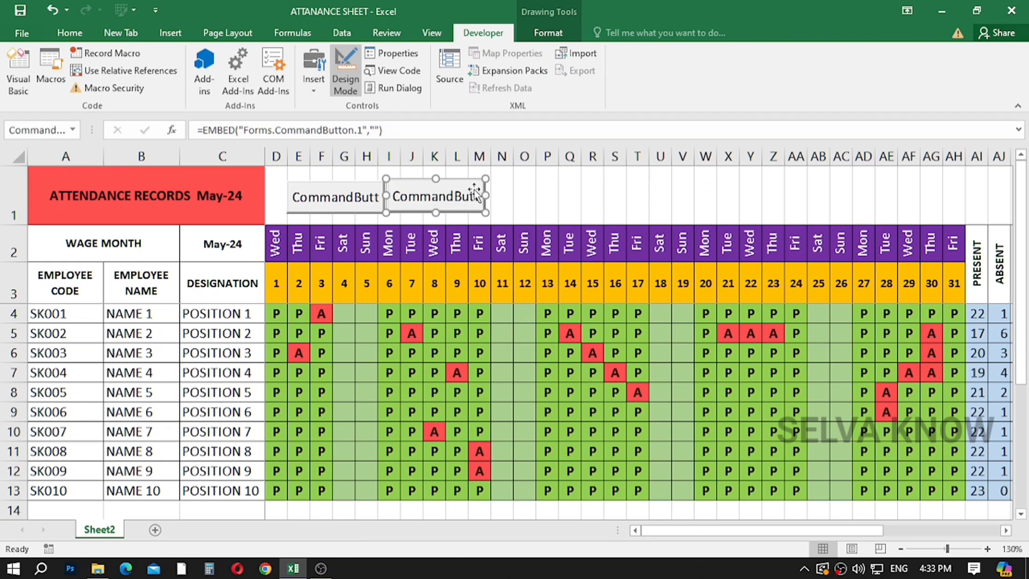
pyautogui.moveTo(561, 188); pyautogui.dragTo(591, 194)
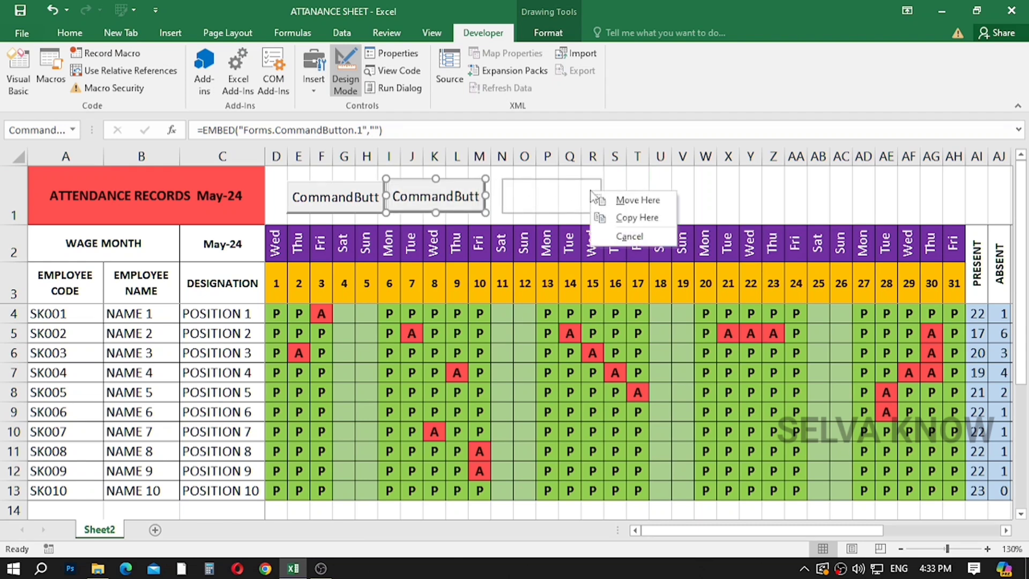
pyautogui.click(615, 218)
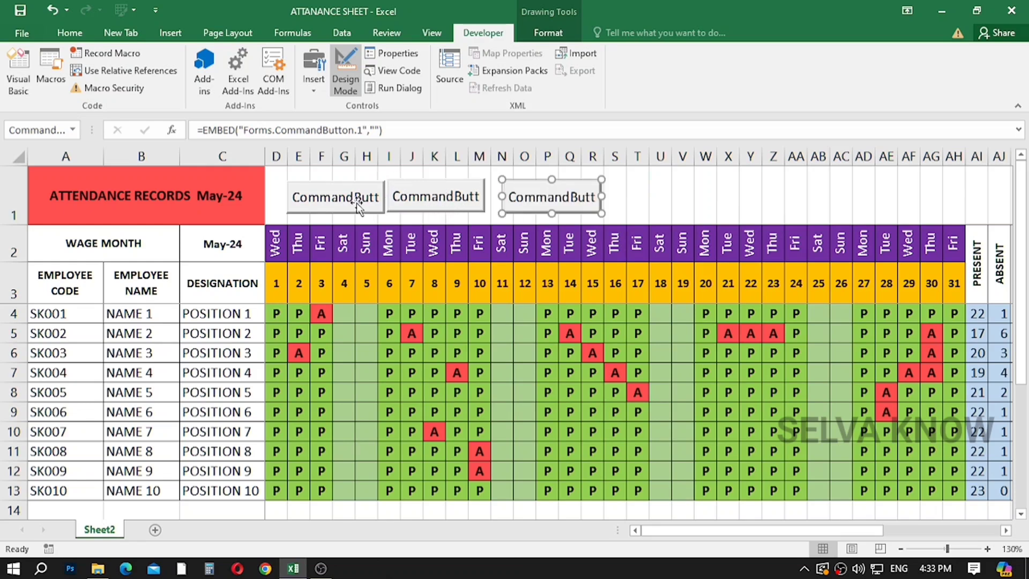
# Reposition the second and third command buttons so that all three are evenly spaced and aligned in row 1.
pyautogui.moveTo(434, 189); pyautogui.dragTo(440, 191)
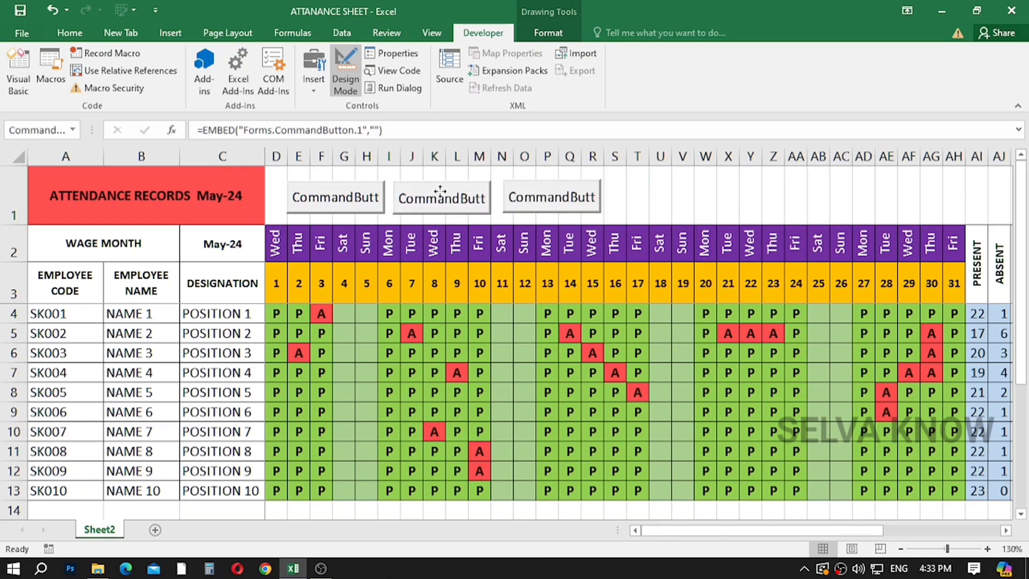
pyautogui.click(519, 186)
pyautogui.moveTo(518, 186); pyautogui.dragTo(509, 182)
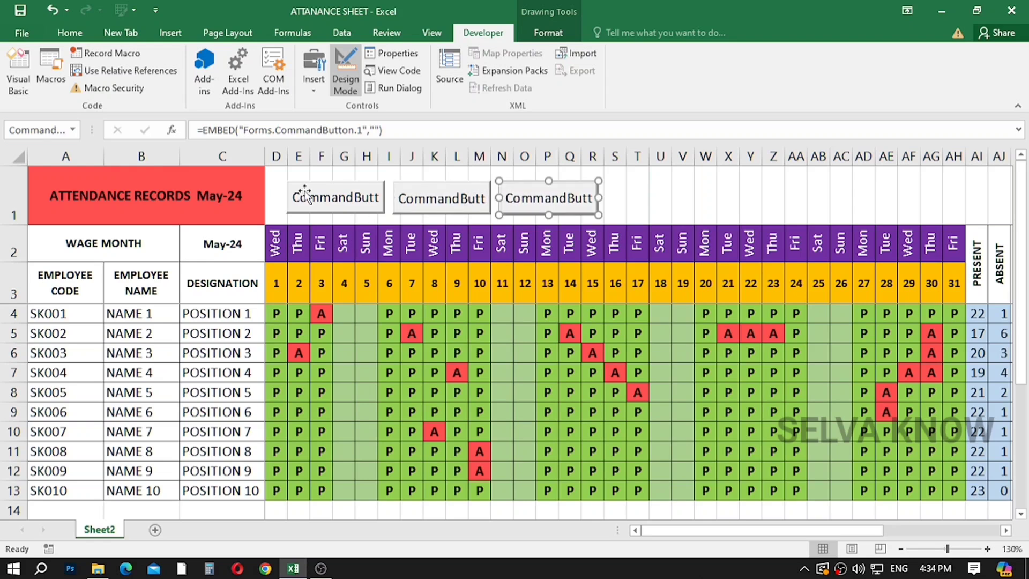
# Set the first command button's BackColor property to red from the color palette.
pyautogui.click(361, 197)
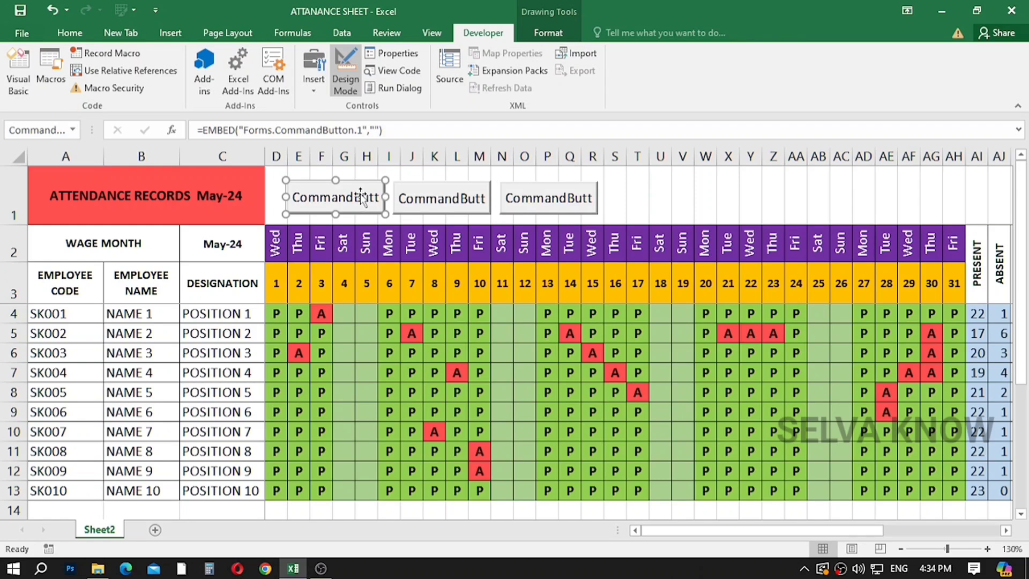
pyautogui.click(380, 55)
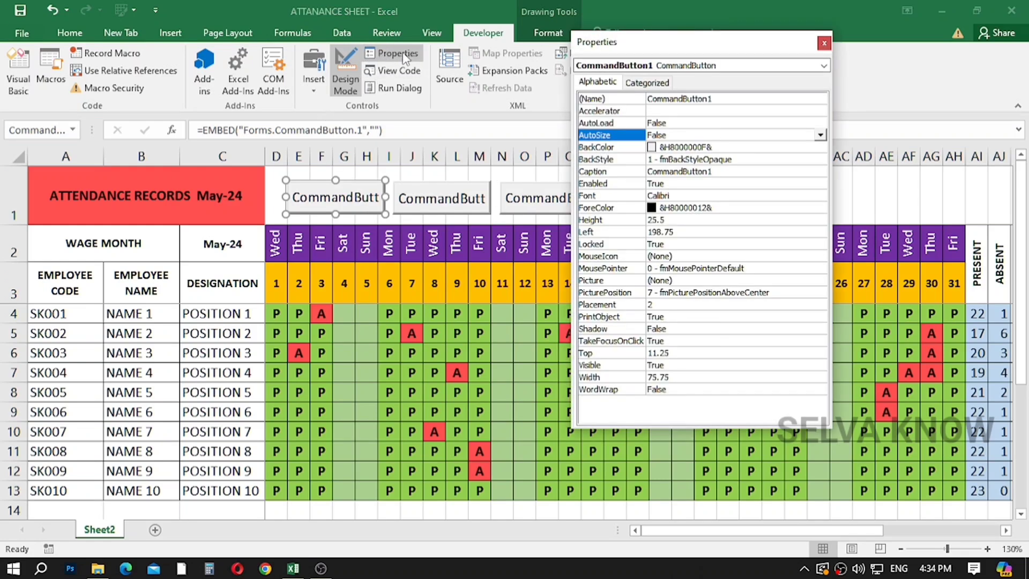
pyautogui.click(783, 146)
pyautogui.click(818, 146)
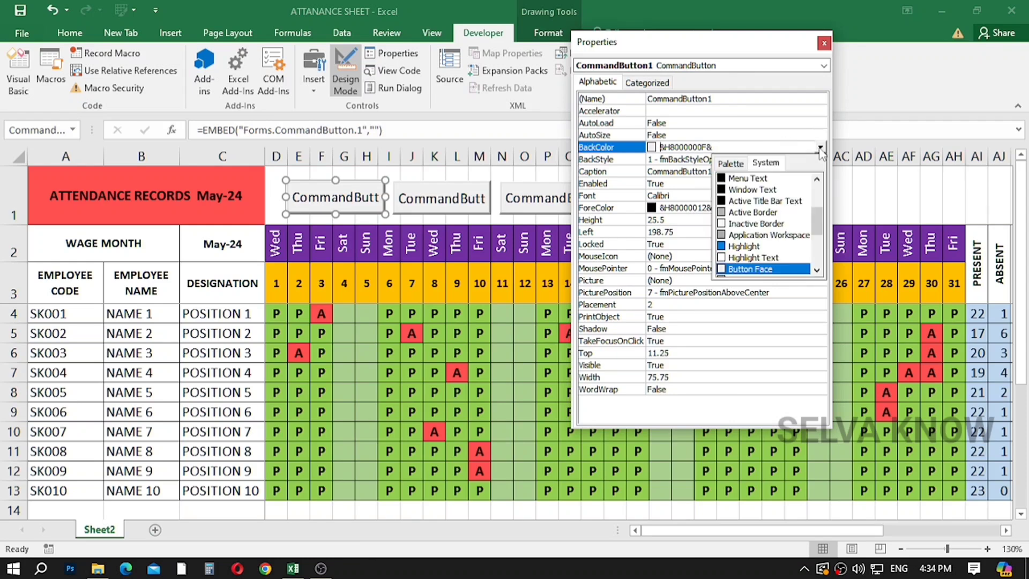
pyautogui.click(734, 163)
pyautogui.click(736, 206)
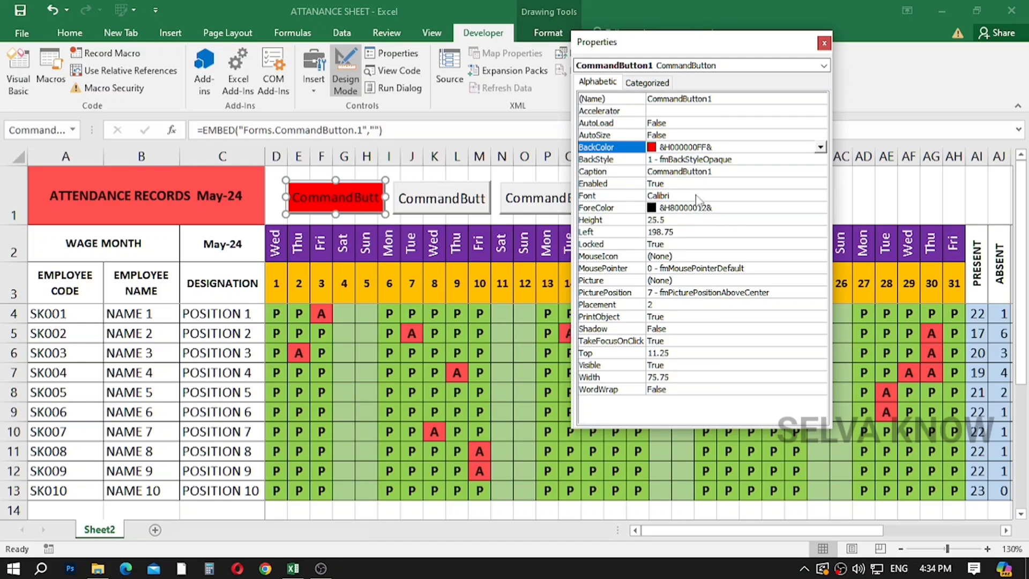
# Set the first command button's font to Calibri Bold, size 11.
pyautogui.click(724, 196)
pyautogui.click(820, 196)
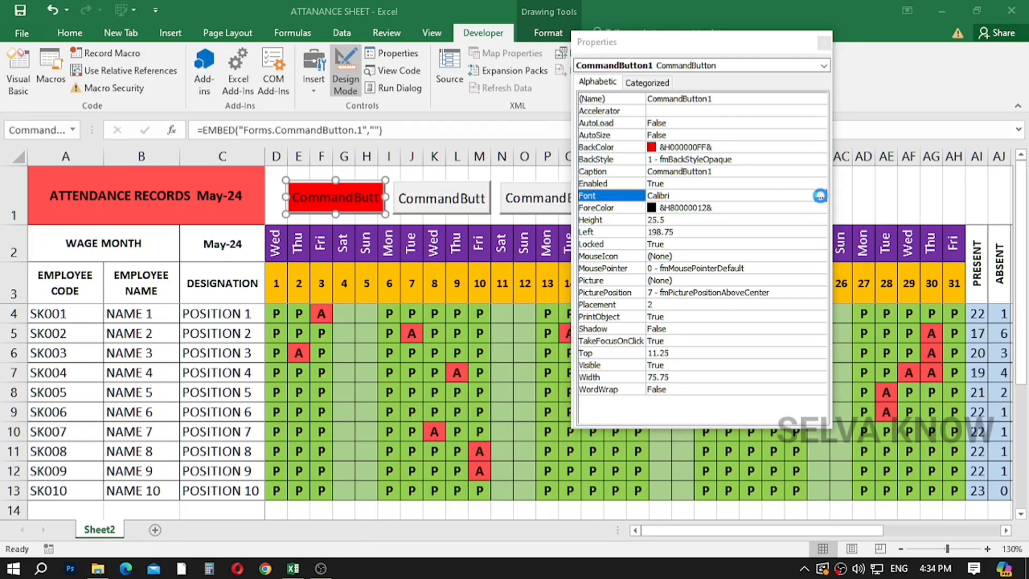
pyautogui.click(158, 175)
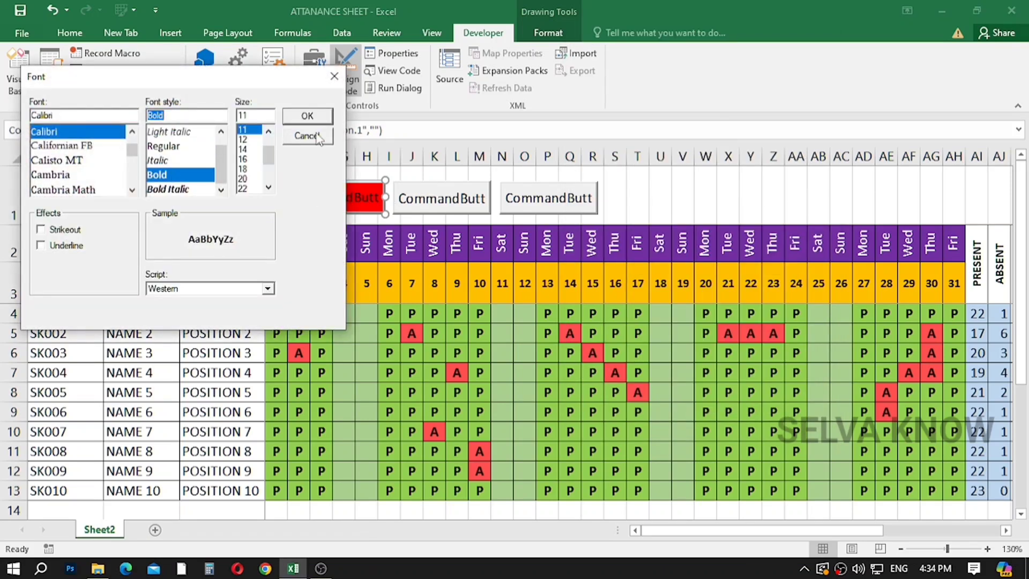
pyautogui.click(307, 116)
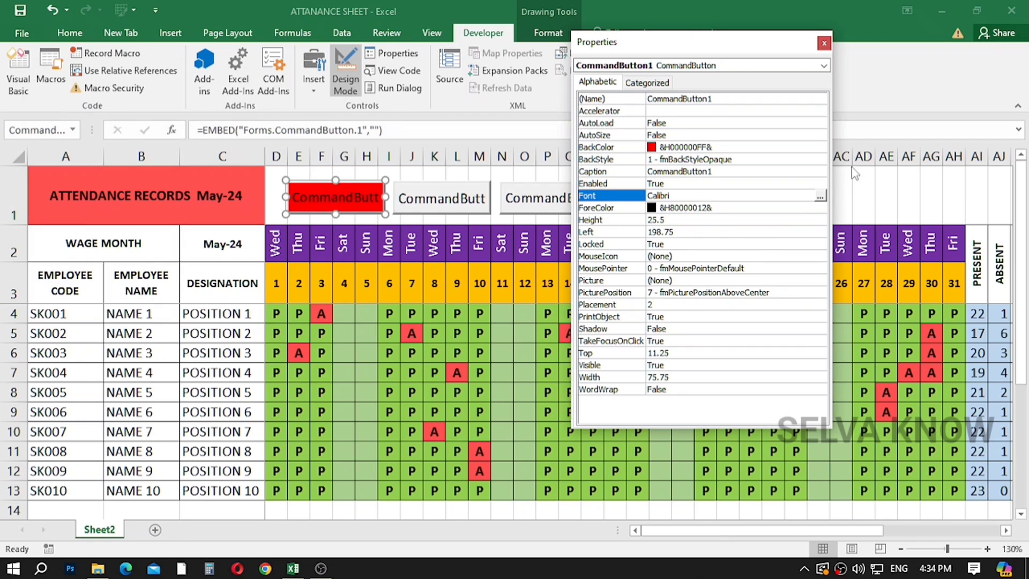
# Replace the first command button's caption with CLEAR RECORDS.
pyautogui.click(723, 172)
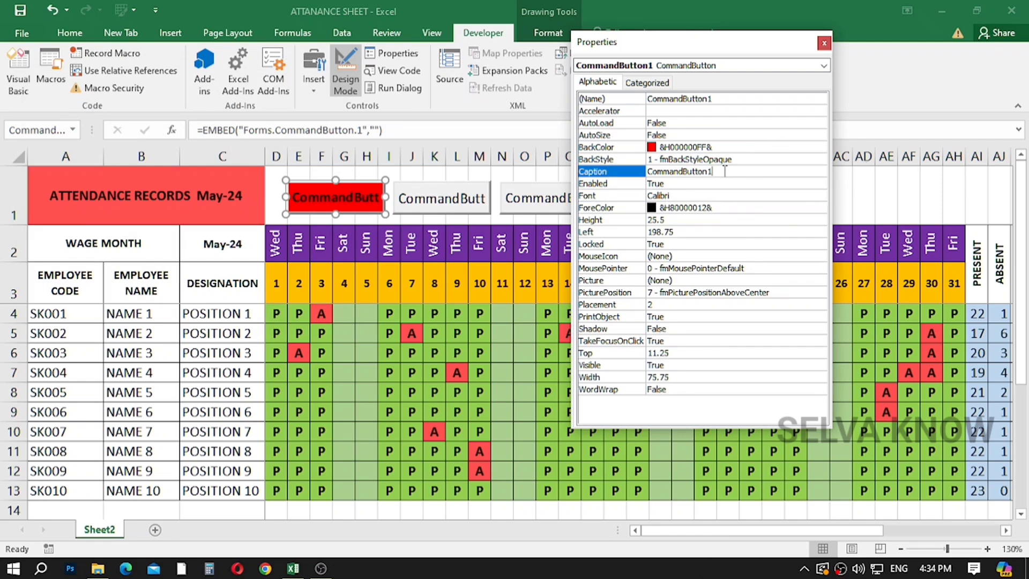
pyautogui.press('BackSpace')
pyautogui.press('BackSpace')
pyautogui.press('BackSpace')
pyautogui.press('BackSpace')
pyautogui.press('BackSpace')
pyautogui.press('BackSpace')
pyautogui.press('BackSpace')
pyautogui.press('BackSpace')
pyautogui.press('BackSpace')
pyautogui.press('BackSpace')
pyautogui.press('BackSpace')
pyautogui.press('BackSpace')
pyautogui.press('BackSpace')
pyautogui.write('CLEAR RE')
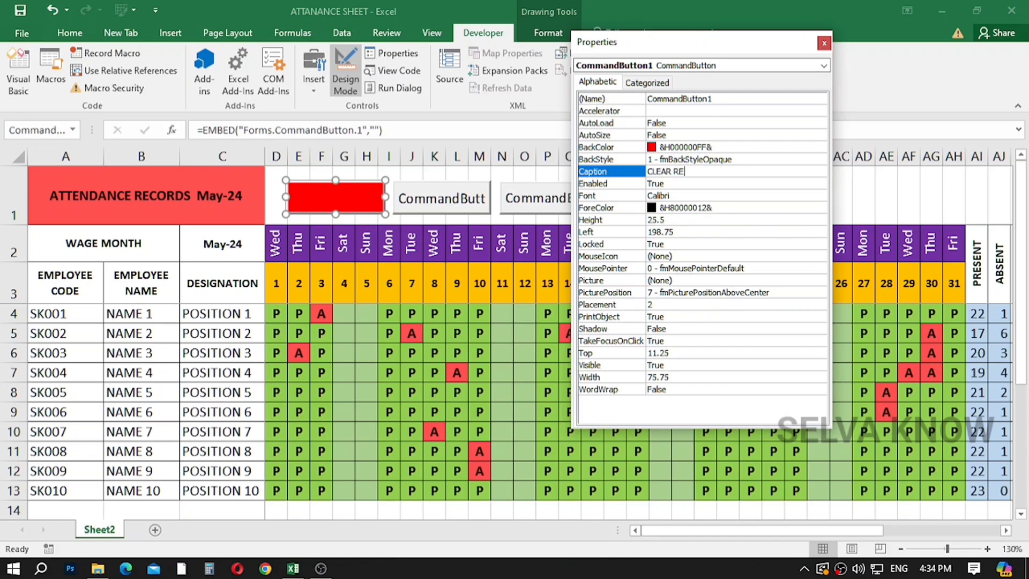
pyautogui.write('CORDS')
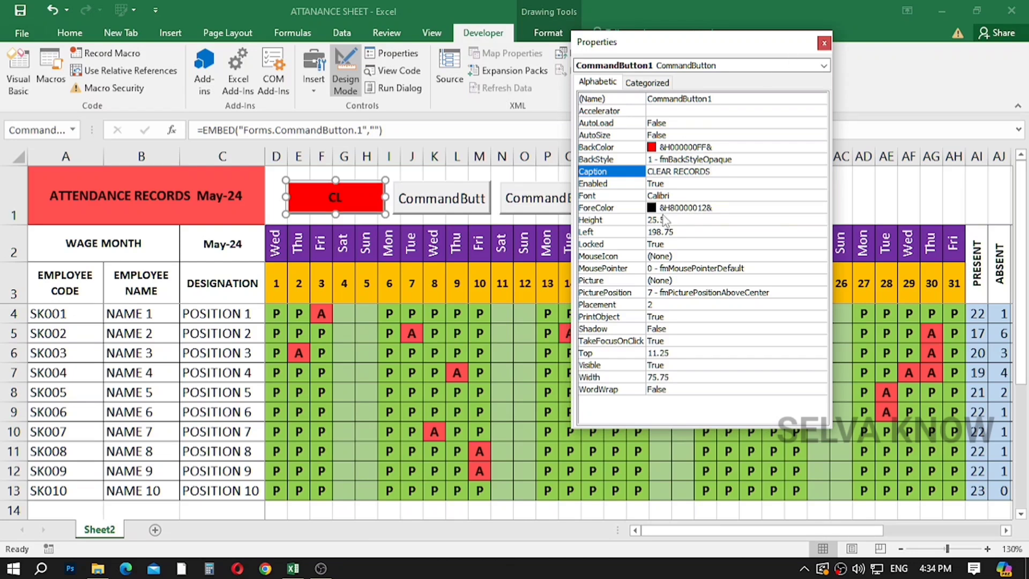
# Set the CLEAR RECORDS button's width to 81 and stretch it further to 89.25 to fit its caption.
pyautogui.click(336, 197)
pyautogui.click(678, 379)
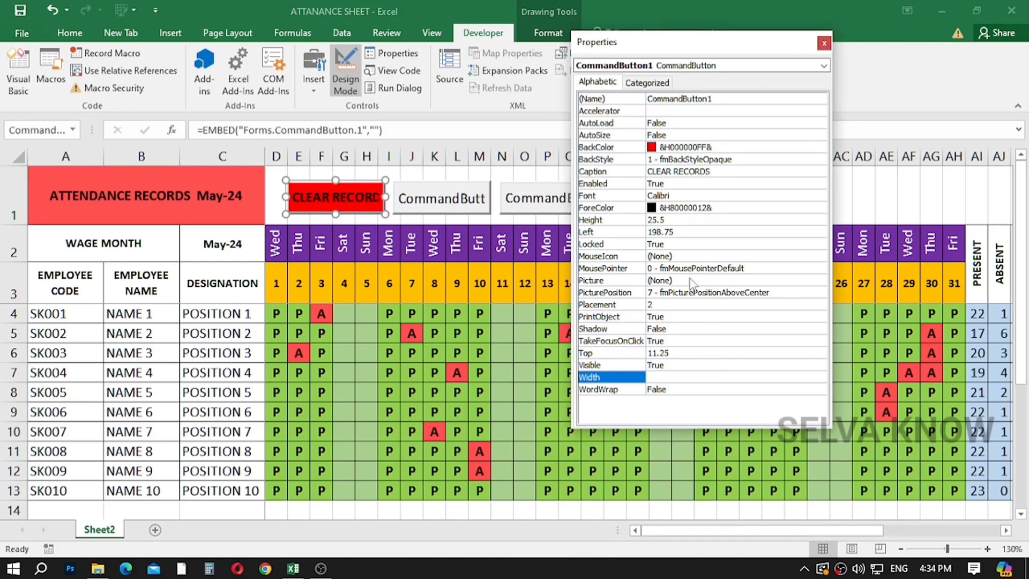
pyautogui.write('81')
pyautogui.click(359, 206)
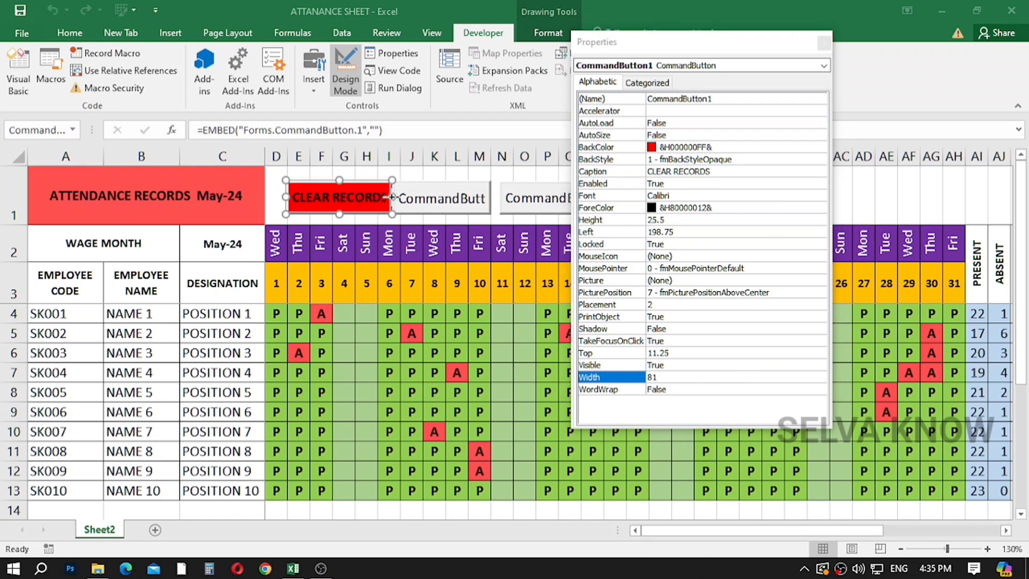
pyautogui.moveTo(386, 196); pyautogui.dragTo(412, 194)
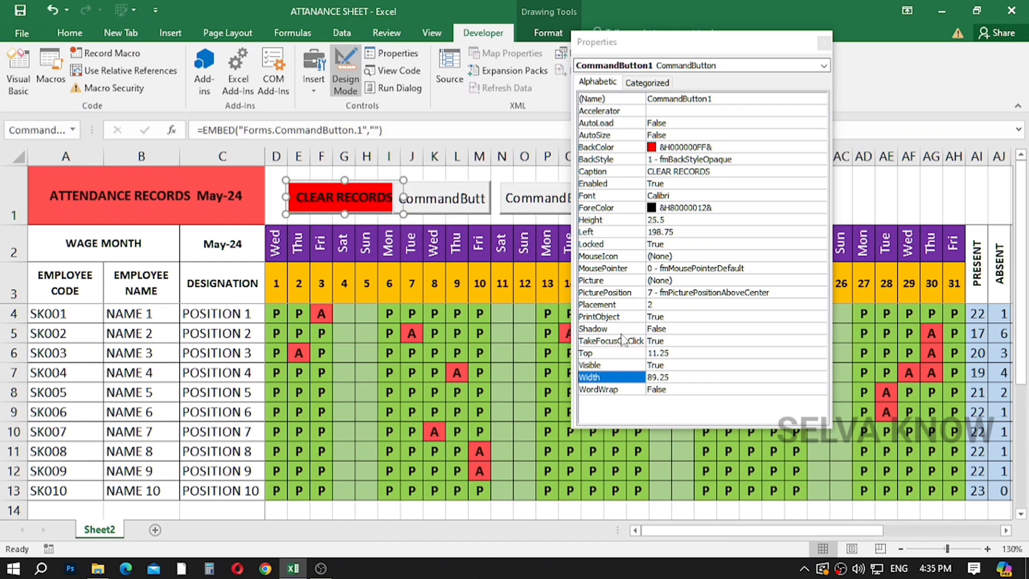
# Set the second command button's width to 89.25.
pyautogui.click(434, 202)
pyautogui.click(678, 377)
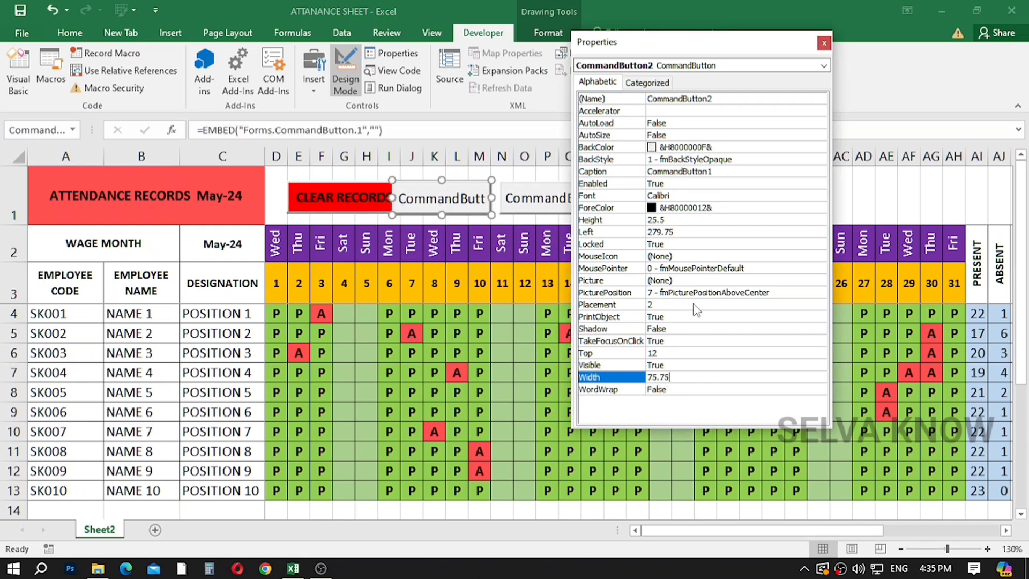
pyautogui.write('89.25')
# Set the third command button's width to 89.25 and close its properties.
pyautogui.click(537, 198)
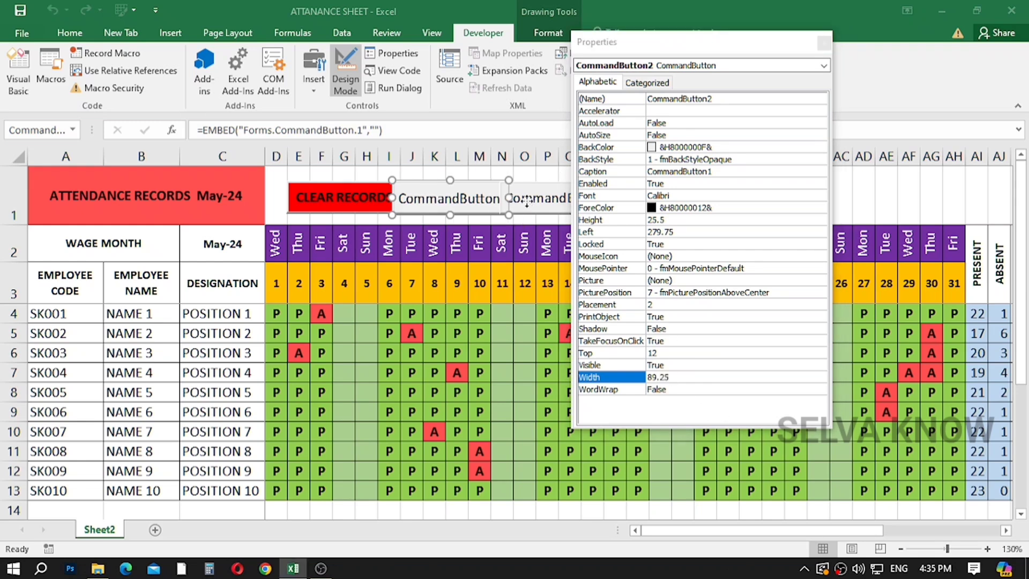
pyautogui.click(697, 376)
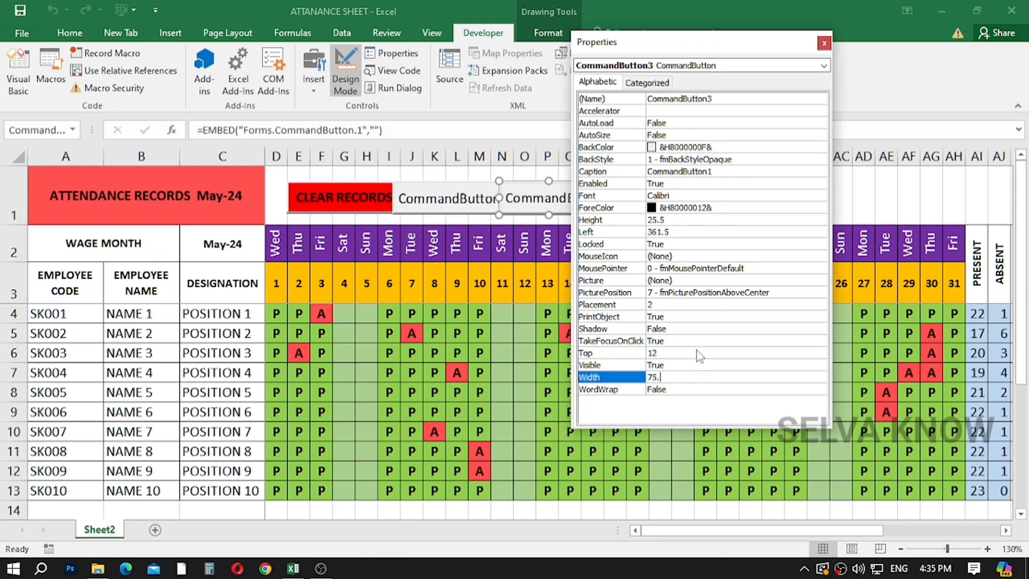
pyautogui.write('89.25')
pyautogui.press('Return')
pyautogui.click(825, 43)
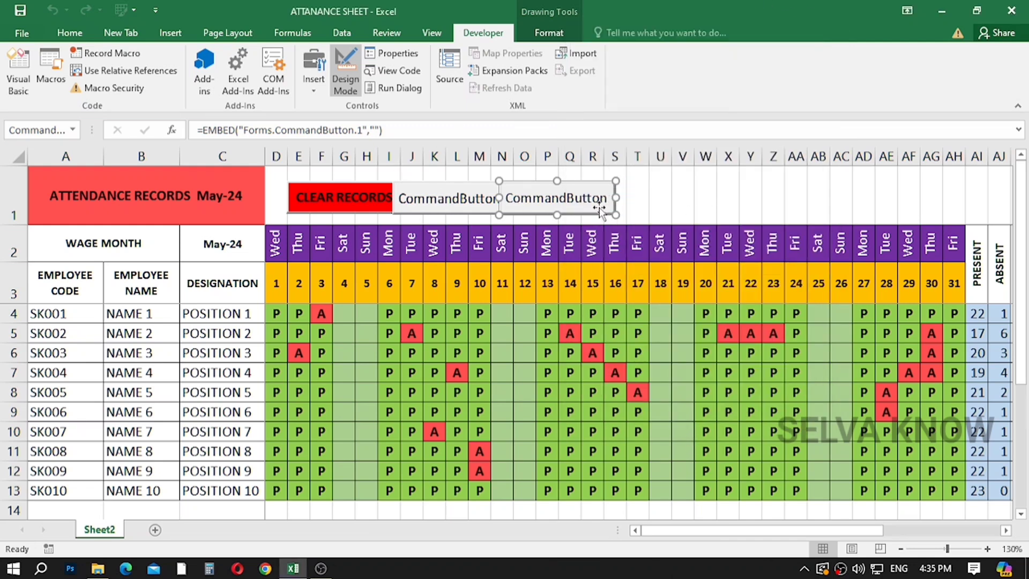
# Space the second and third command buttons apart in row 1 beside CLEAR RECORDS, with small gaps between them.
pyautogui.moveTo(579, 191); pyautogui.dragTo(652, 200)
pyautogui.moveTo(444, 188); pyautogui.dragTo(455, 189)
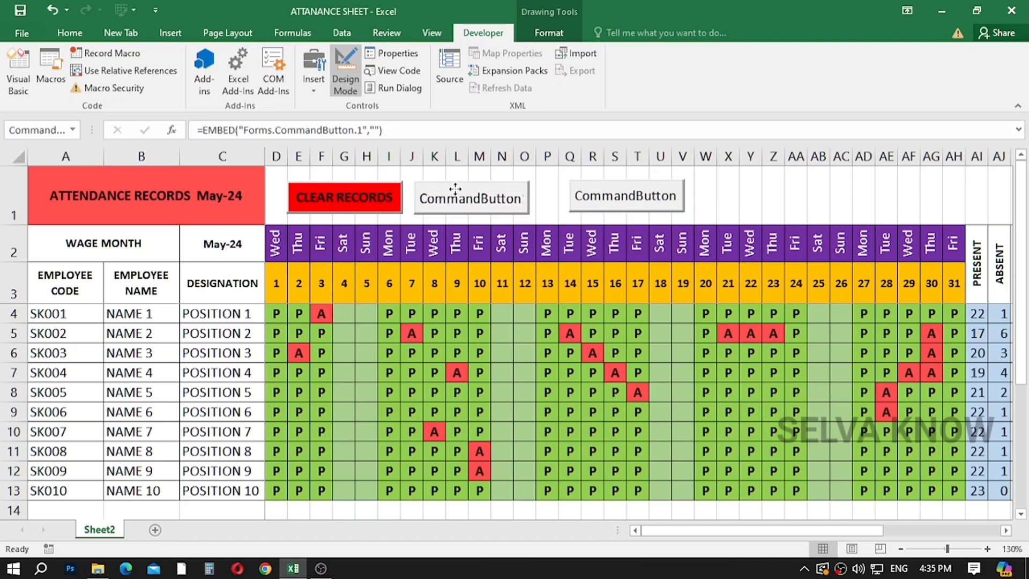
pyautogui.moveTo(621, 186); pyautogui.dragTo(591, 188)
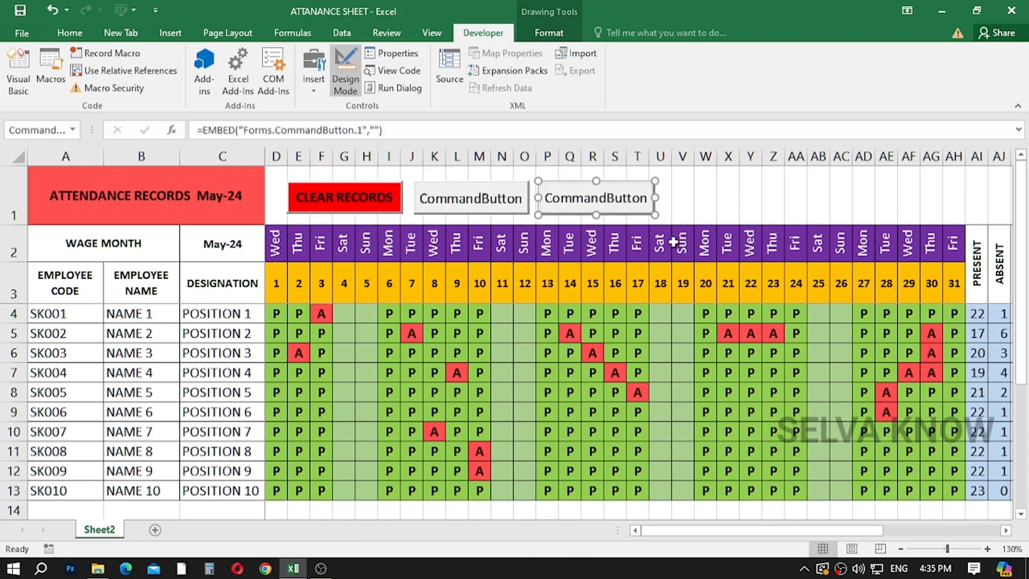
# Merge and center the cells D1:V1 behind the command buttons.
pyautogui.click(693, 189)
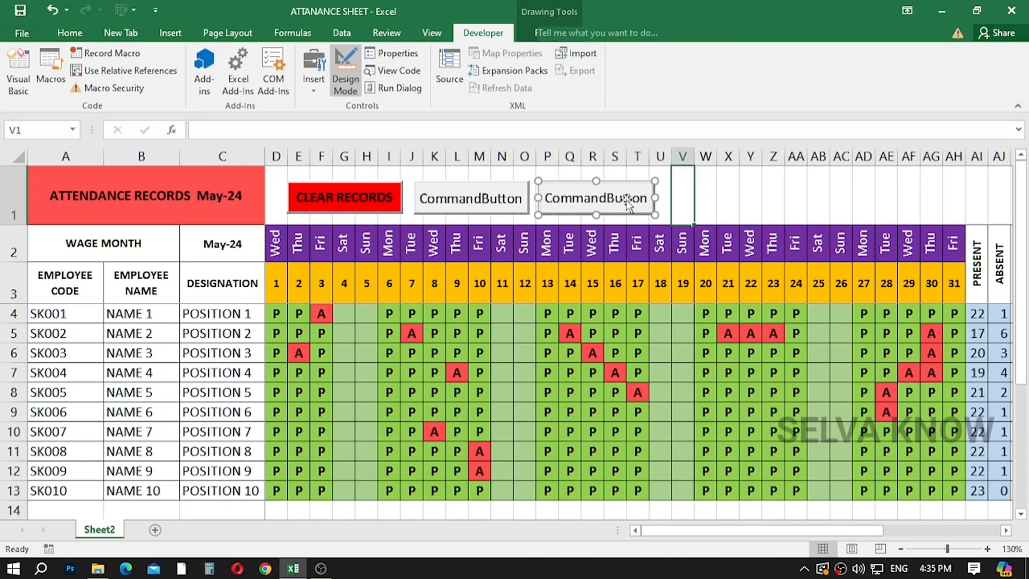
pyautogui.click(274, 174)
pyautogui.hotkey('shift', 'Right')
pyautogui.hotkey('shift', 'Right')
pyautogui.hotkey('shift', 'Right')
pyautogui.hotkey('shift', 'Right')
pyautogui.hotkey('shift', 'Right')
pyautogui.hotkey('shift', 'Right')
pyautogui.hotkey('shift', 'Right')
pyautogui.hotkey('shift', 'Right')
pyautogui.hotkey('shift', 'Right')
pyautogui.hotkey('shift', 'Right')
pyautogui.hotkey('shift', 'Right')
pyautogui.hotkey('shift', 'Right')
pyautogui.hotkey('shift', 'Right')
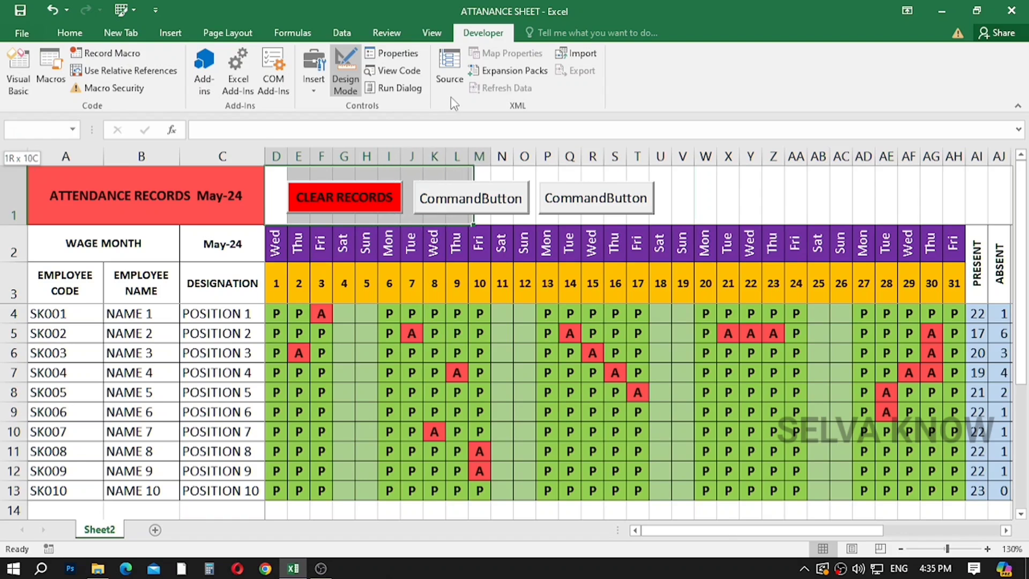
pyautogui.hotkey('shift', 'Right')
pyautogui.hotkey('shift', 'Right')
pyautogui.hotkey('shift', 'Right')
pyautogui.hotkey('shift', 'Right')
pyautogui.hotkey('shift', 'Right')
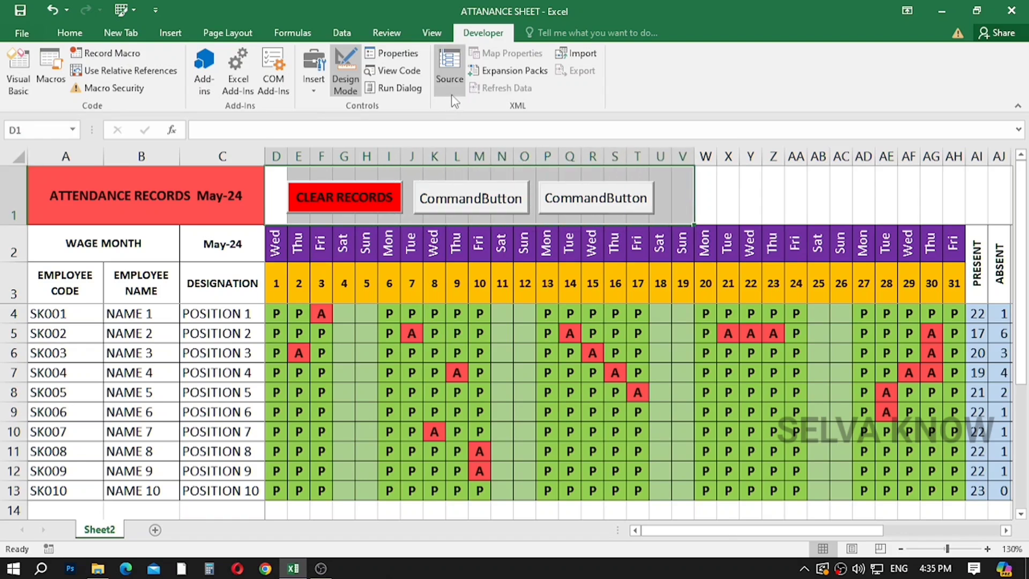
pyautogui.click(69, 33)
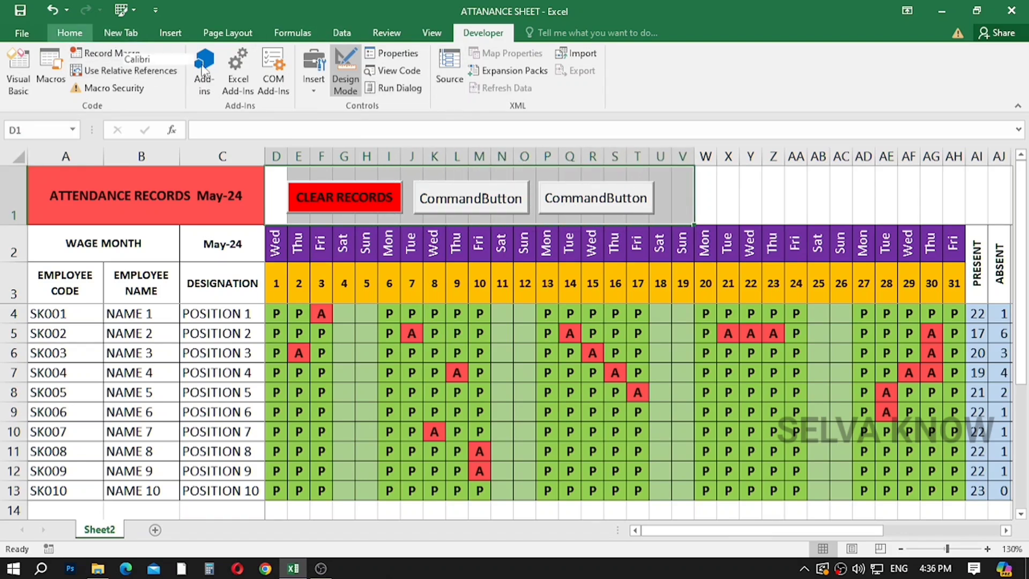
pyautogui.click(418, 82)
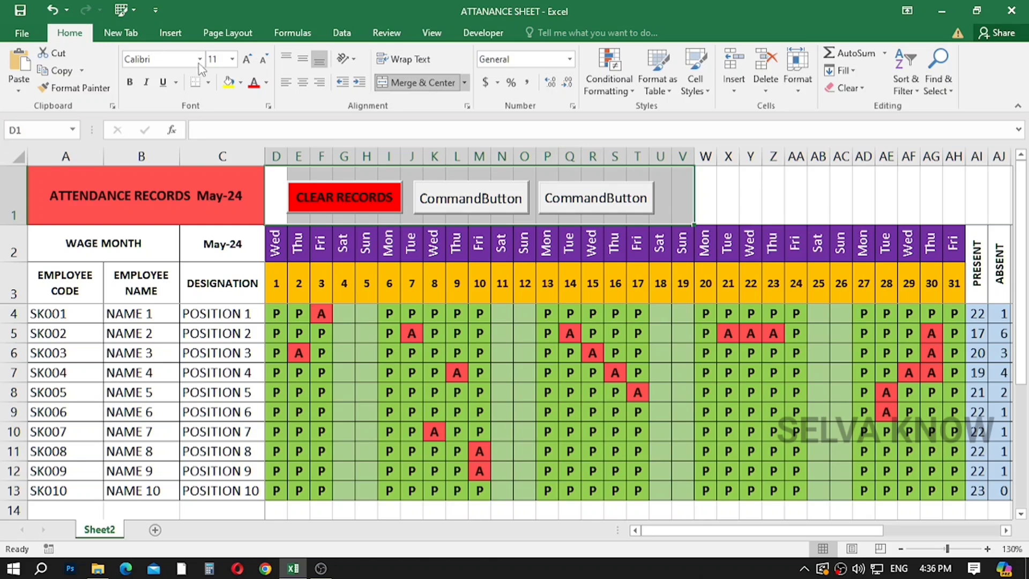
# Fill the merged cell behind the command buttons with black.
pyautogui.click(241, 82)
pyautogui.click(237, 115)
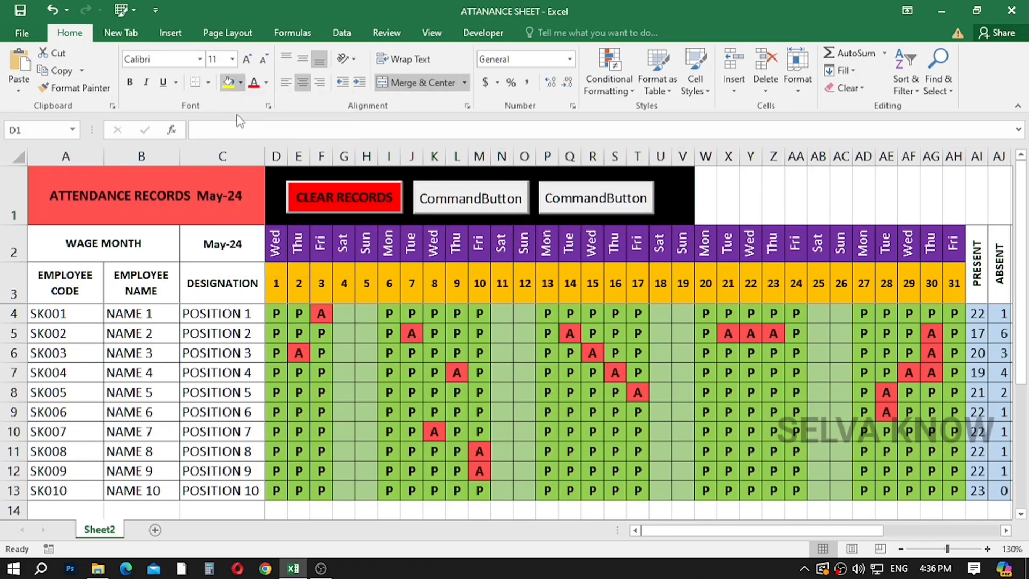
pyautogui.click(523, 194)
pyautogui.press('Escape')
# Turn Design Mode on and set the second command button's BackColor to bright green (&H0000FF00&).
pyautogui.click(465, 36)
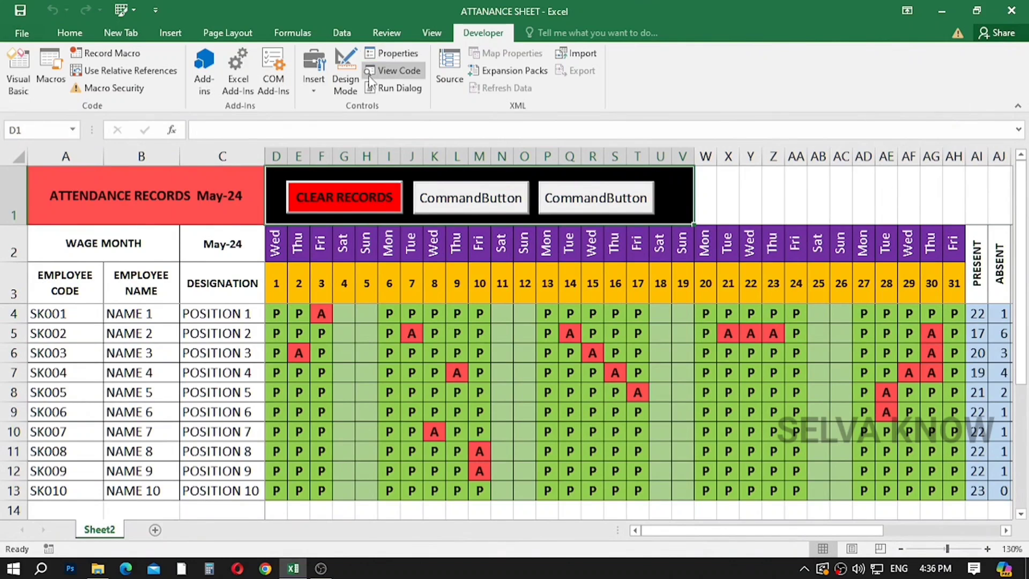
pyautogui.click(345, 75)
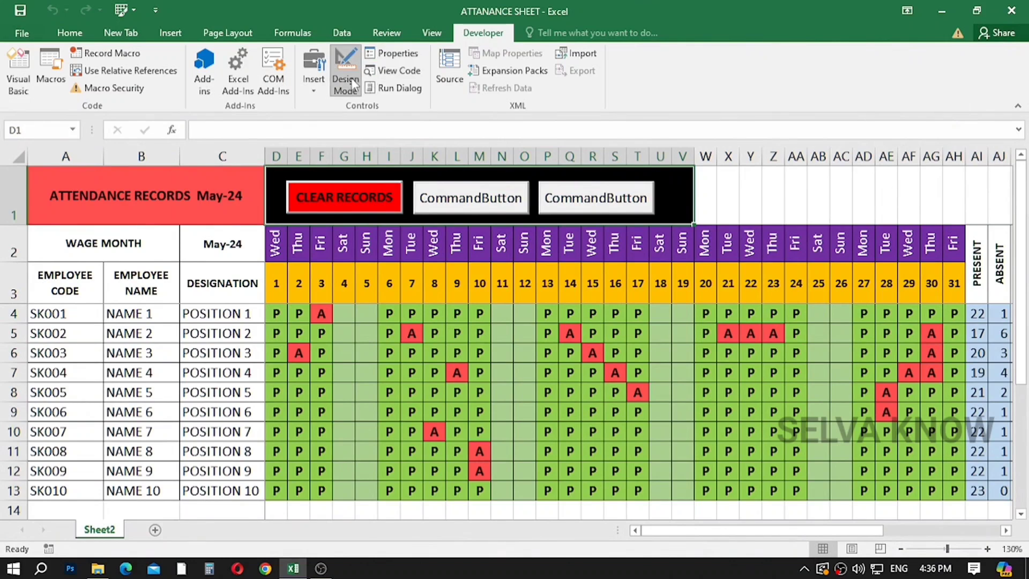
pyautogui.click(466, 198)
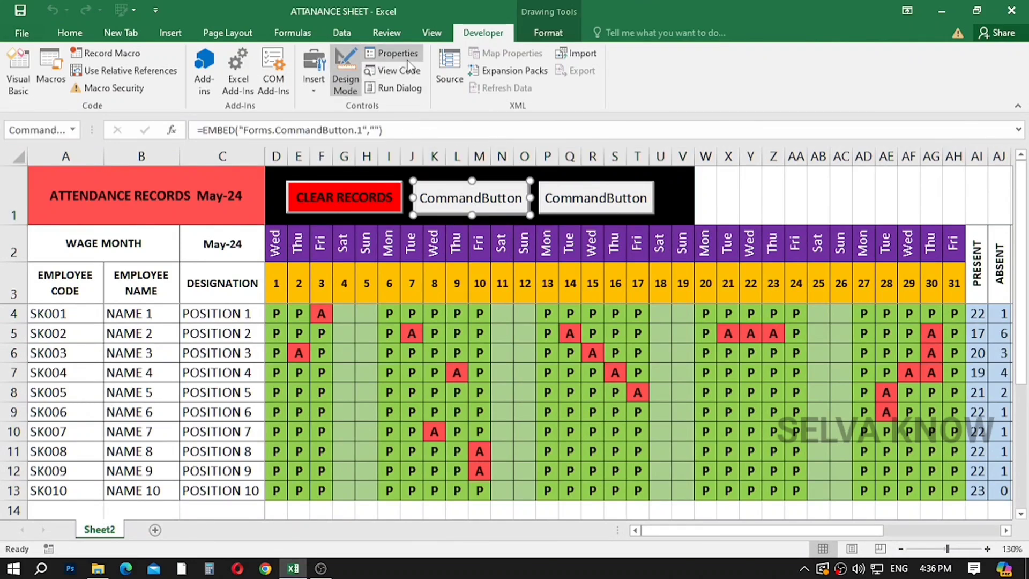
pyautogui.click(391, 53)
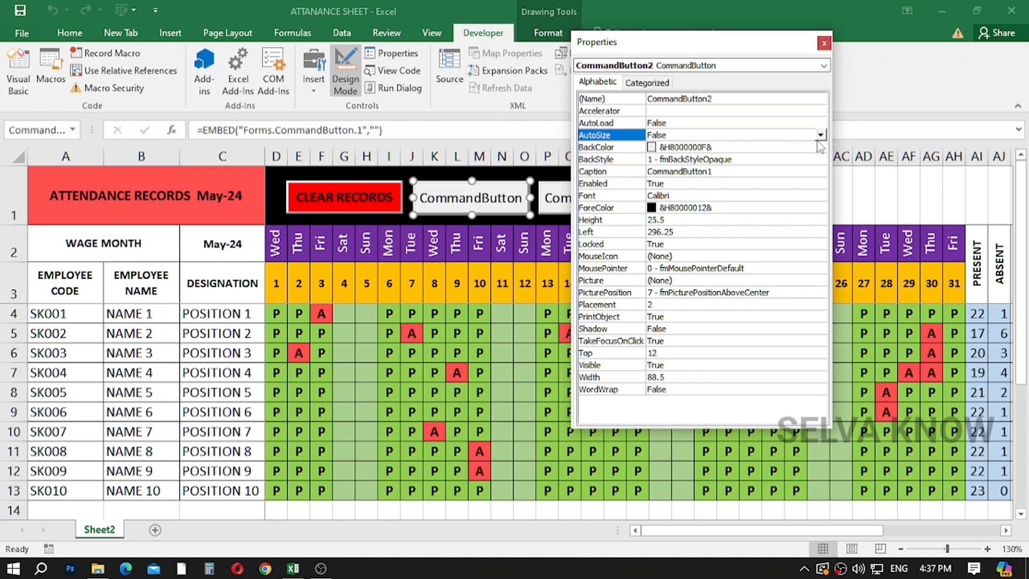
pyautogui.click(820, 147)
pyautogui.click(819, 146)
pyautogui.click(730, 163)
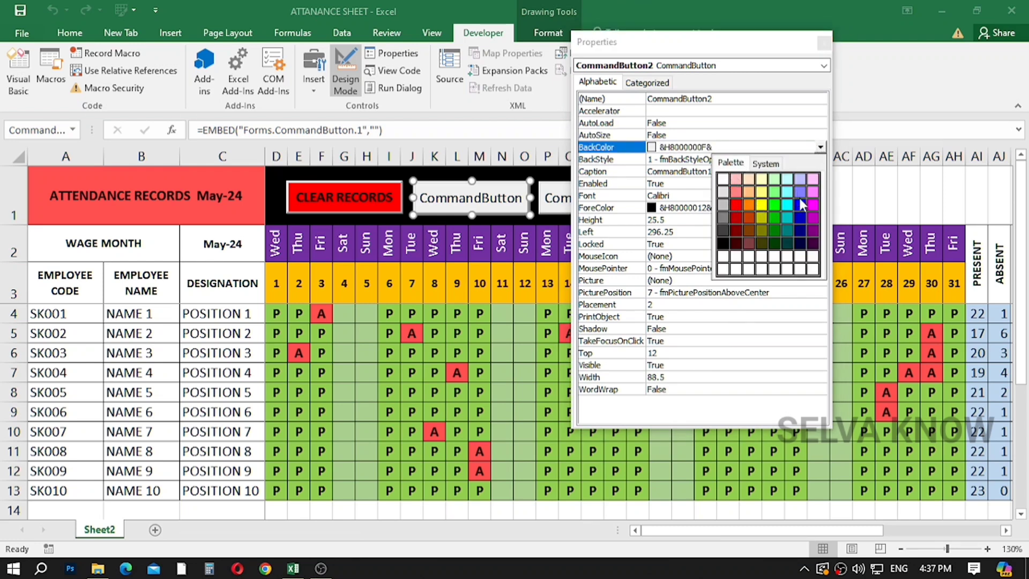
pyautogui.click(775, 204)
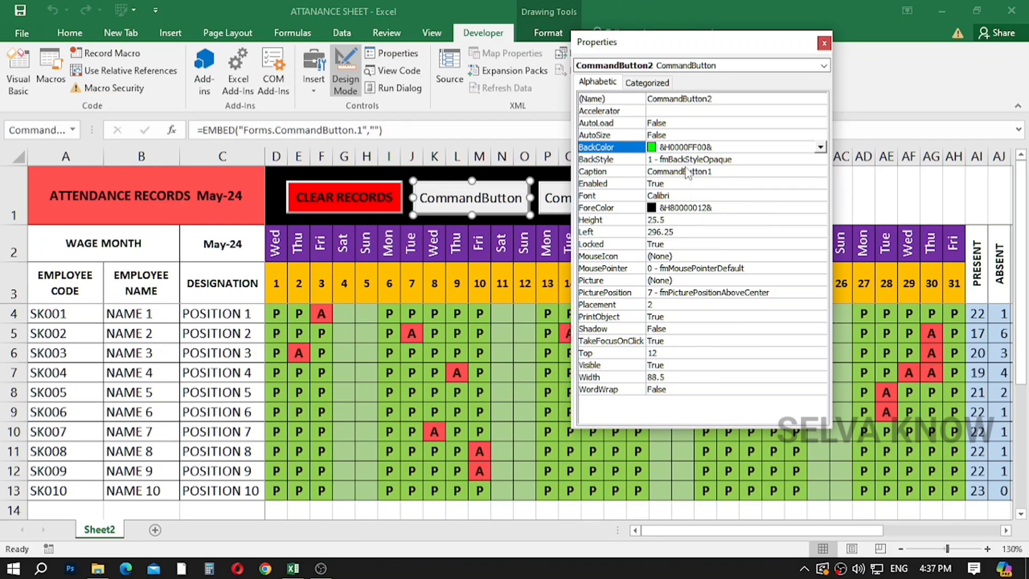
pyautogui.click(729, 161)
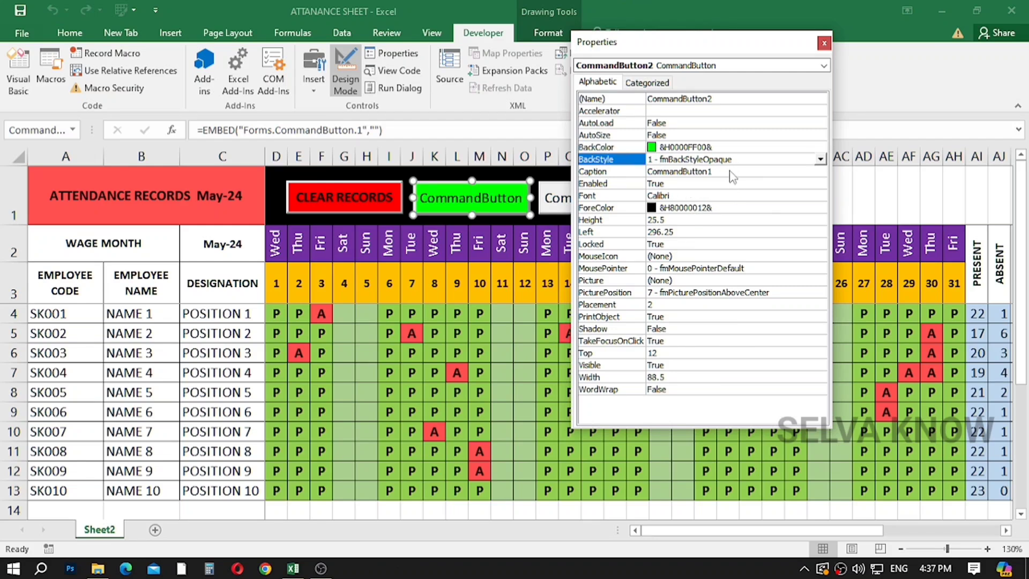
# Replace the second command button's caption with COPY RECORDS.
pyautogui.click(729, 171)
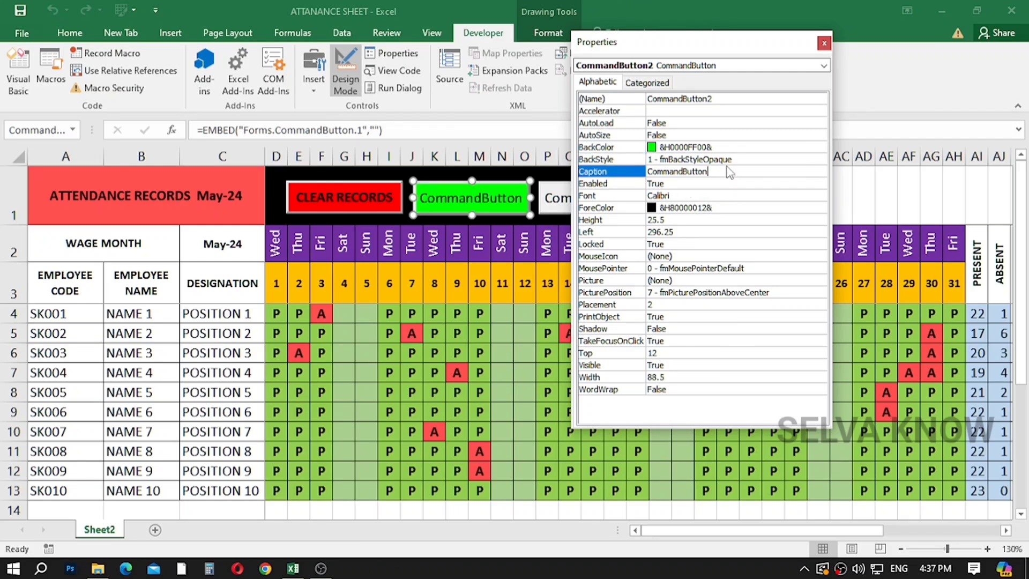
pyautogui.press('BackSpace')
pyautogui.press('BackSpace')
pyautogui.press('BackSpace')
pyautogui.press('BackSpace')
pyautogui.press('BackSpace')
pyautogui.press('BackSpace')
pyautogui.press('BackSpace')
pyautogui.press('BackSpace')
pyautogui.press('BackSpace')
pyautogui.press('BackSpace')
pyautogui.press('BackSpace')
pyautogui.press('BackSpace')
pyautogui.press('BackSpace')
pyautogui.write('CO')
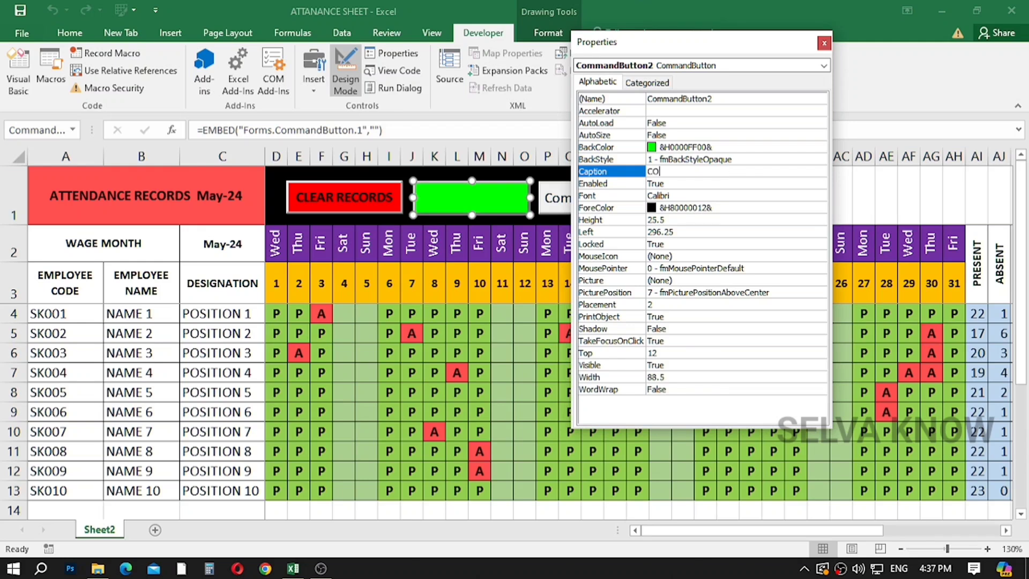
pyautogui.write('PY REC')
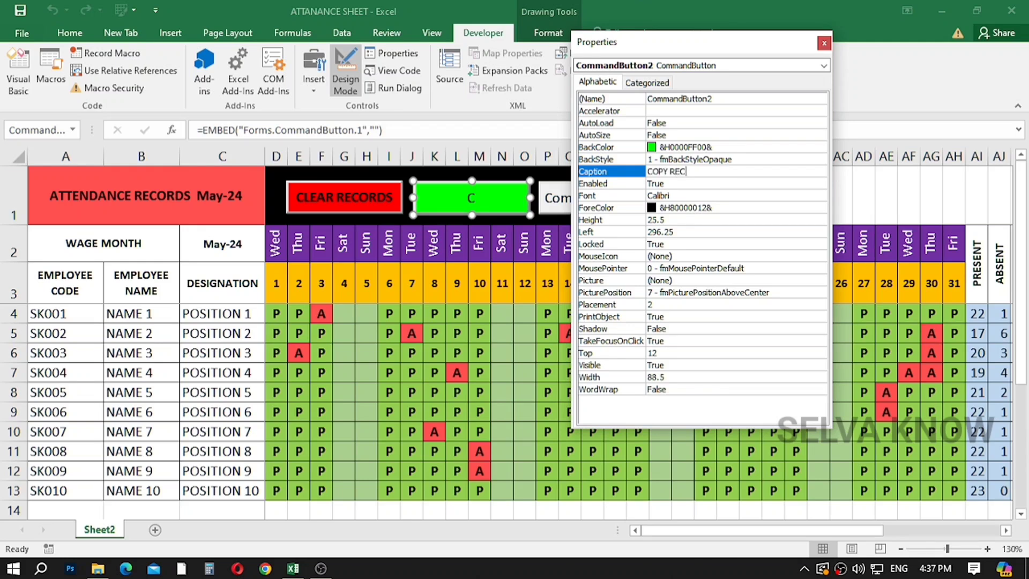
pyautogui.write('ORDS')
# Set the COPY RECORDS button's font style to Bold and close its properties.
pyautogui.click(745, 194)
pyautogui.click(819, 198)
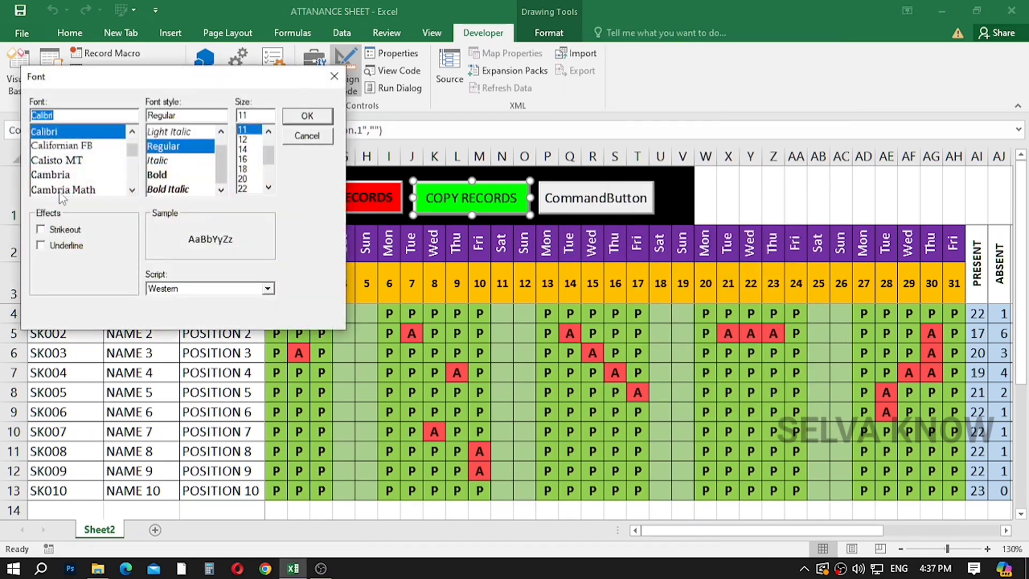
pyautogui.click(177, 174)
pyautogui.click(307, 116)
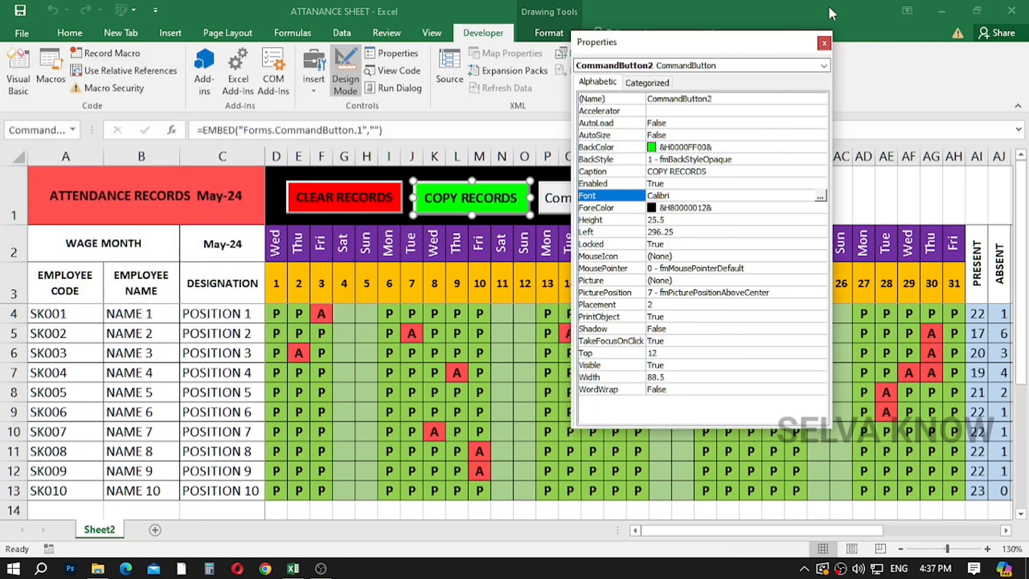
pyautogui.click(824, 42)
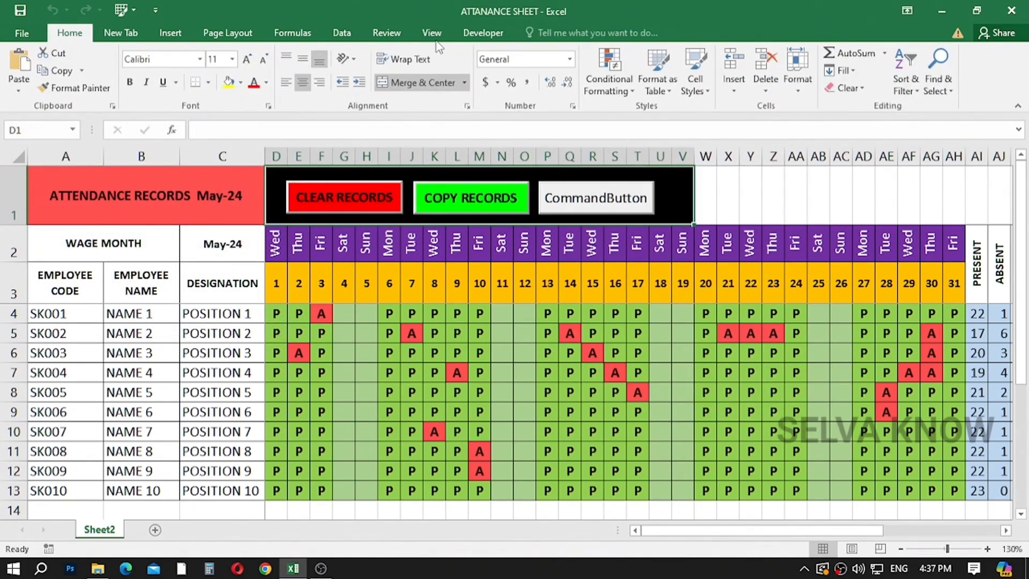
# Turn Design Mode back on and set the third command button's BackColor to cyan (&H00FFFF00&).
pyautogui.click(483, 33)
pyautogui.click(345, 72)
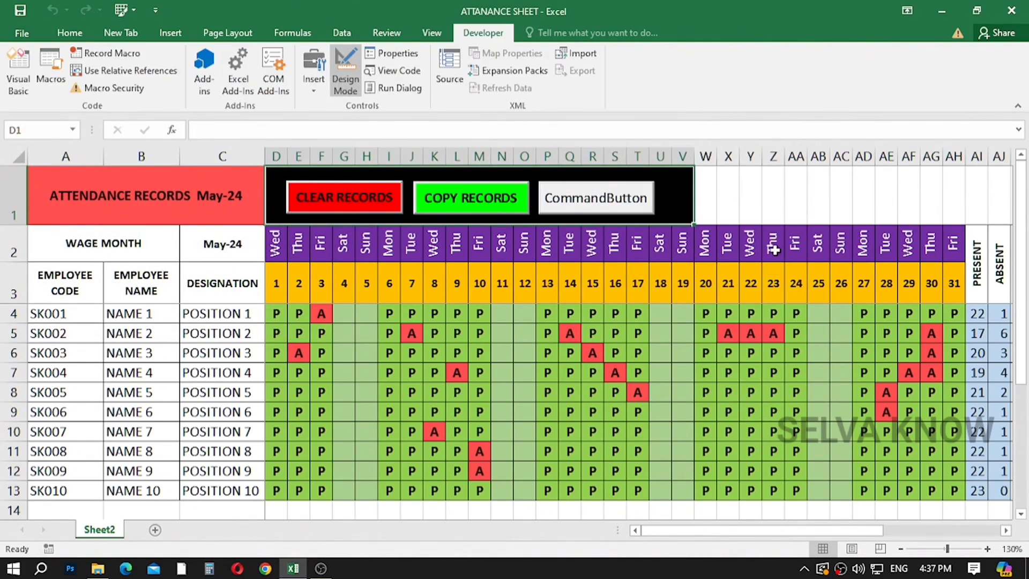
pyautogui.click(584, 197)
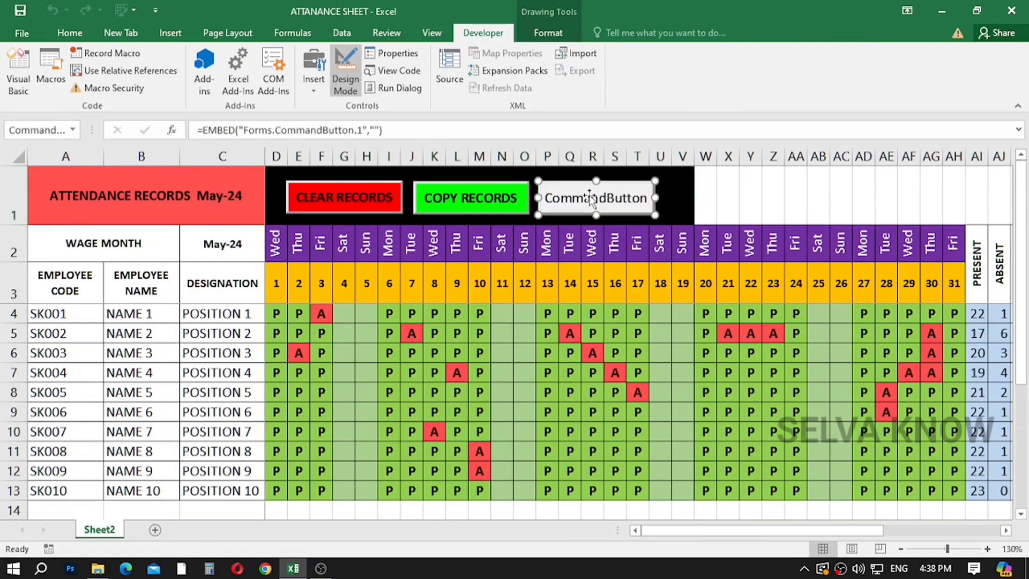
pyautogui.click(399, 56)
pyautogui.click(773, 148)
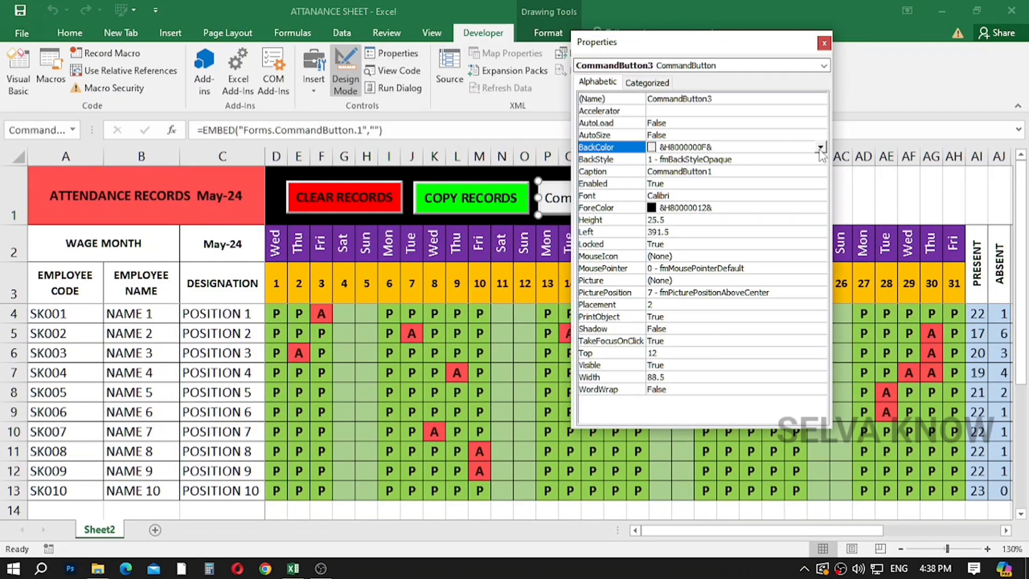
pyautogui.click(819, 148)
pyautogui.click(739, 163)
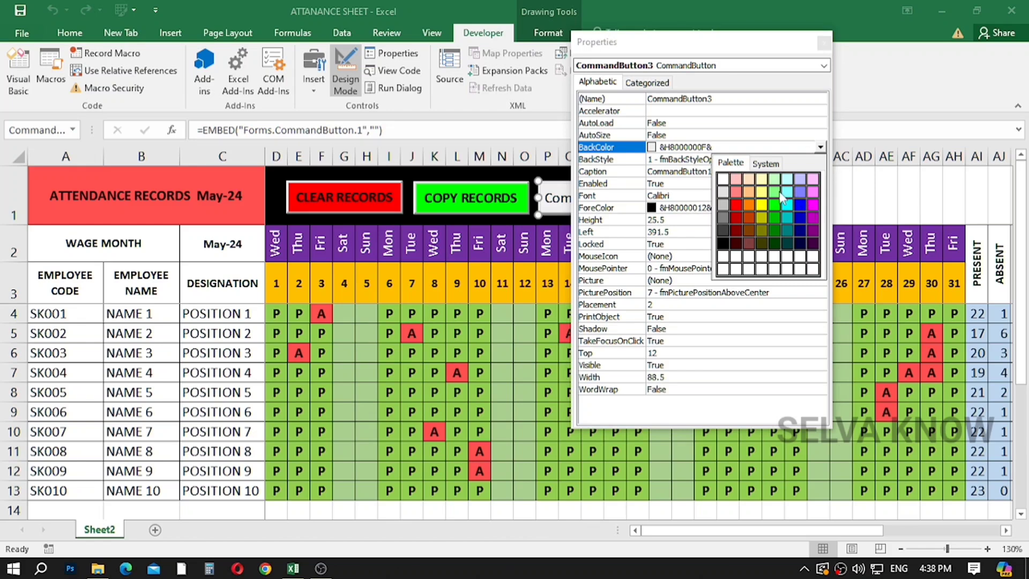
pyautogui.click(790, 207)
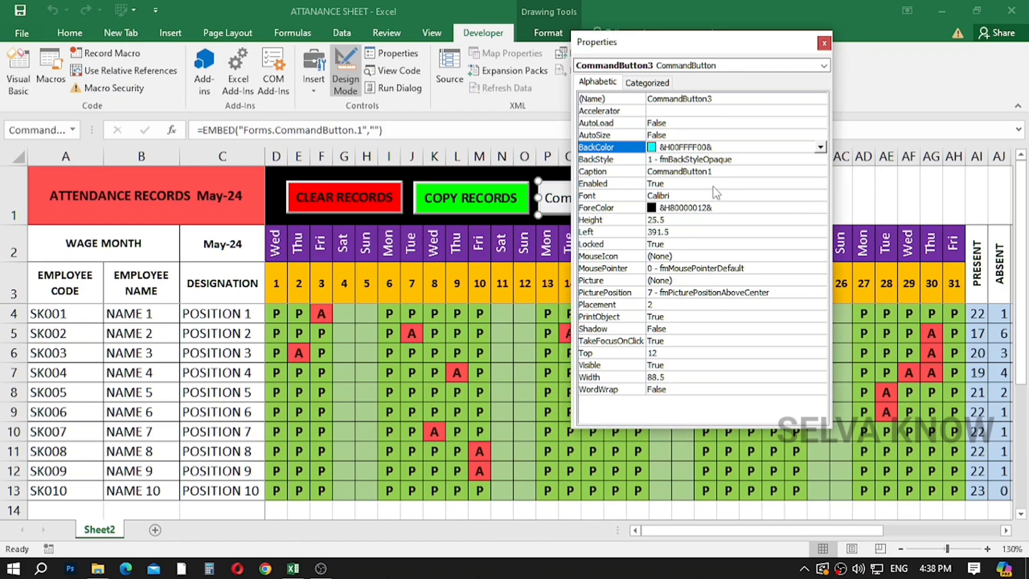
# Replace the third command button's caption with PRINT RECORDS.
pyautogui.click(722, 173)
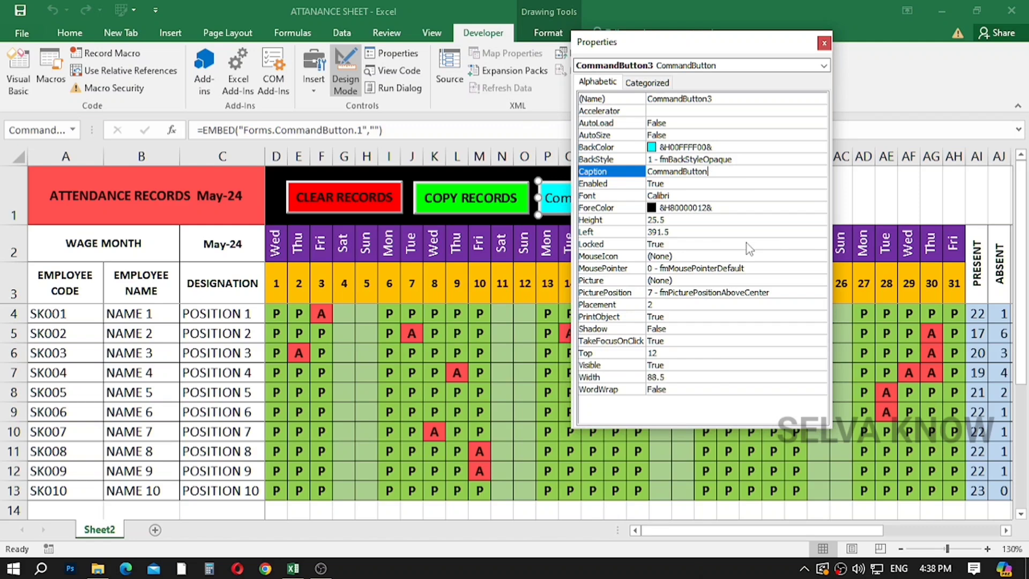
pyautogui.press('BackSpace')
pyautogui.press('BackSpace')
pyautogui.press('BackSpace')
pyautogui.press('BackSpace')
pyautogui.press('BackSpace')
pyautogui.press('BackSpace')
pyautogui.press('BackSpace')
pyautogui.press('BackSpace')
pyautogui.press('BackSpace')
pyautogui.press('BackSpace')
pyautogui.press('BackSpace')
pyautogui.write('PRIN')
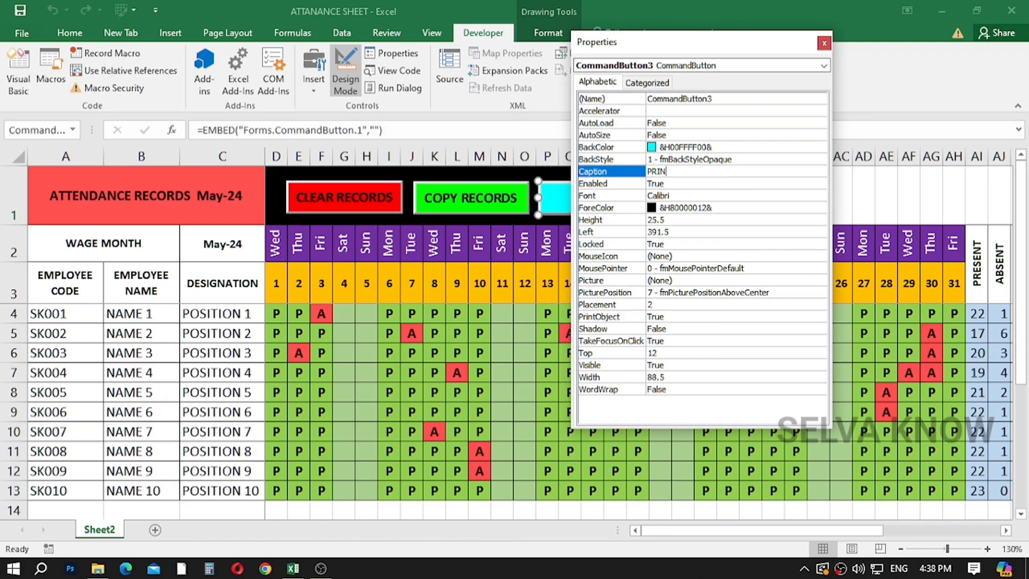
pyautogui.write('T RECORDS')
# Set the PRINT RECORDS button's font style to Bold and close its properties.
pyautogui.click(725, 198)
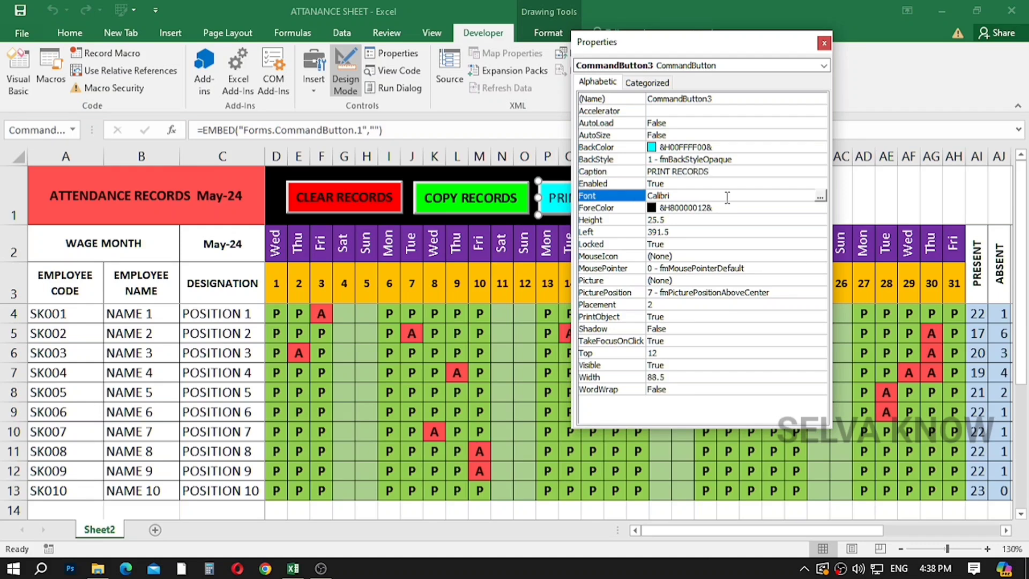
pyautogui.click(826, 196)
pyautogui.click(193, 174)
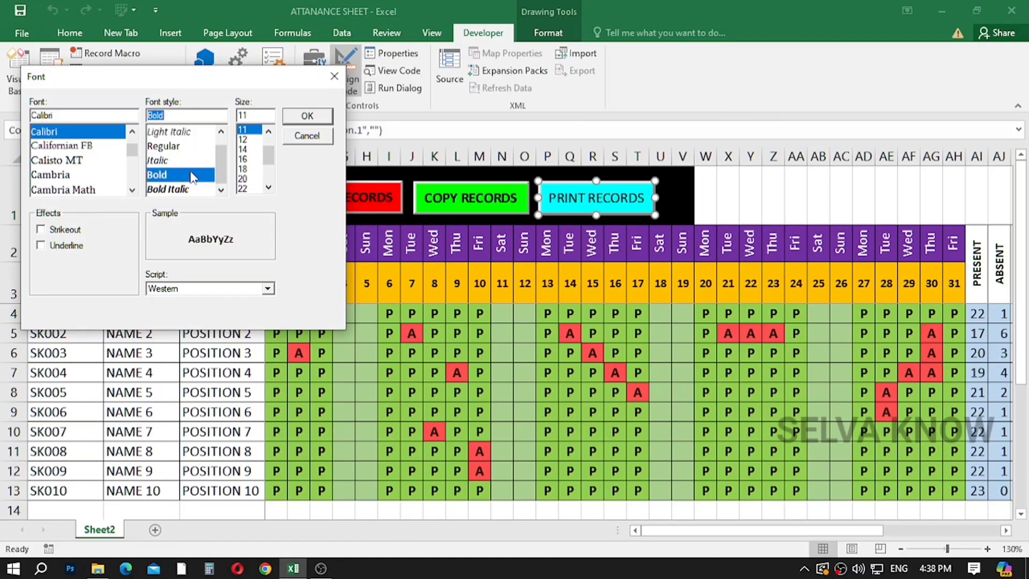
pyautogui.click(307, 116)
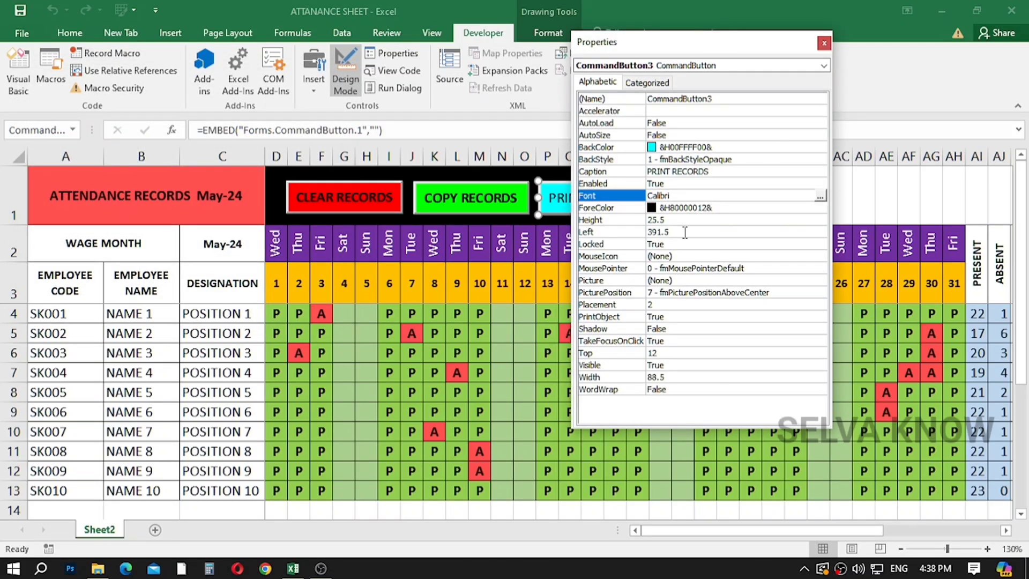
pyautogui.click(824, 43)
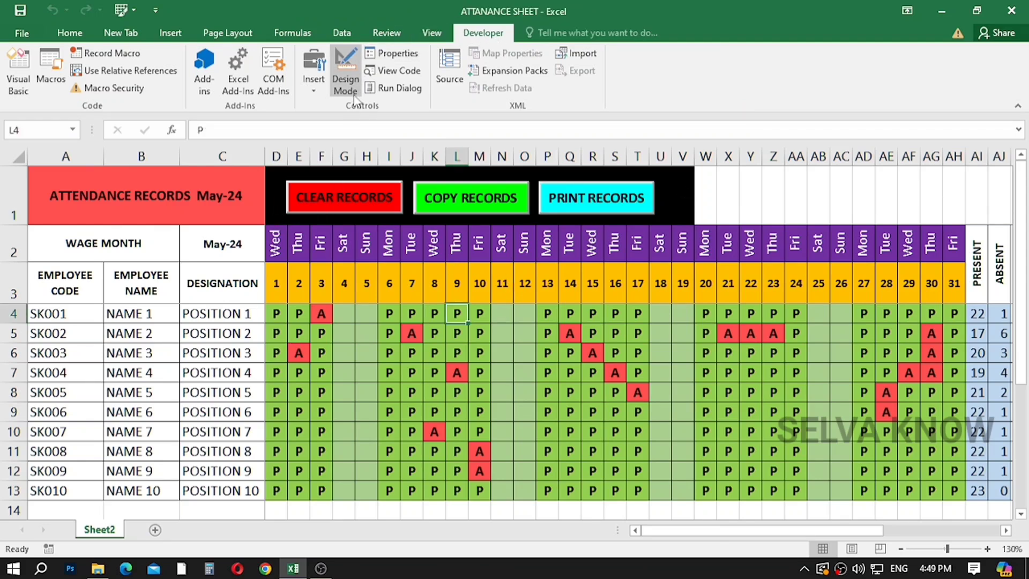
# With Design Mode on, open the CLEAR RECORDS button's click procedure and begin its code with the range "D4:AH13".
pyautogui.click(343, 81)
pyautogui.doubleClick(337, 206)
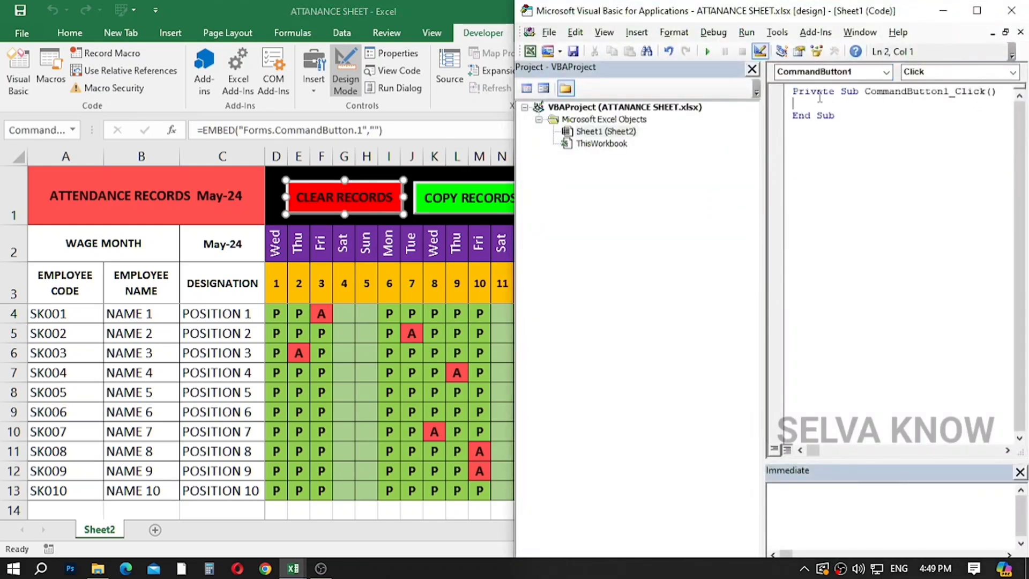
pyautogui.write('RANGE("D4')
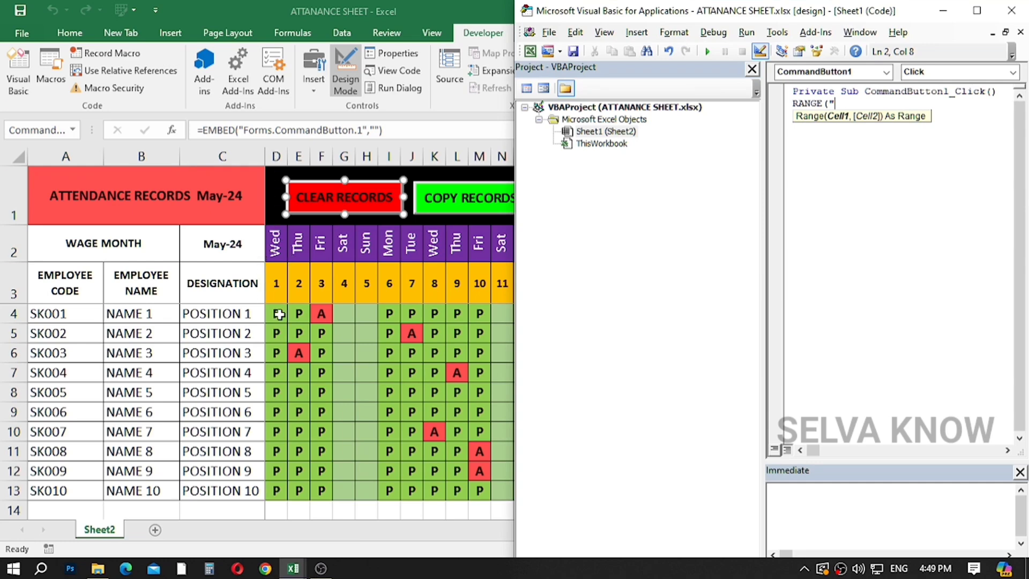
pyautogui.write('D4')
pyautogui.rightClick(581, 221)
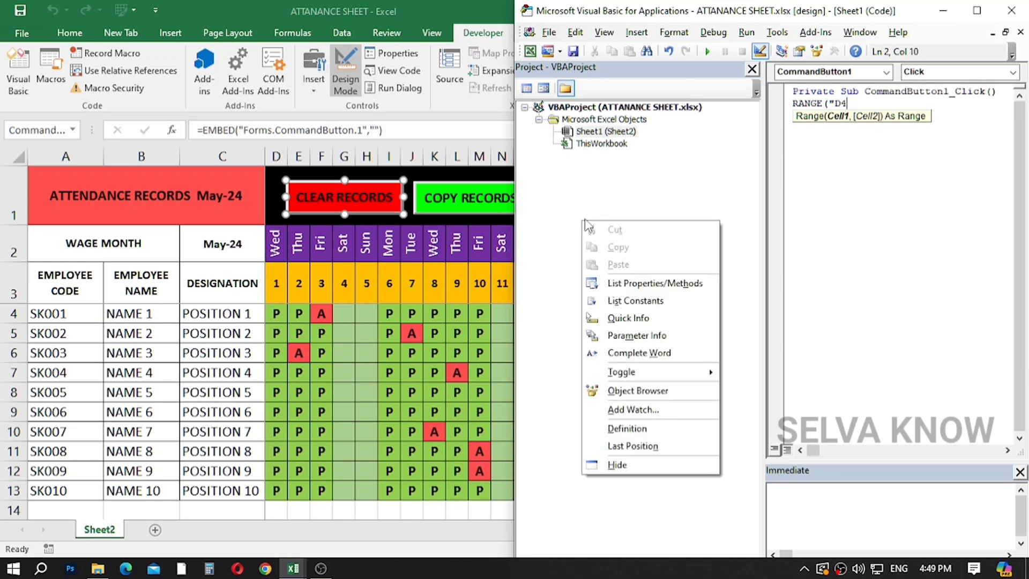
pyautogui.click(872, 104)
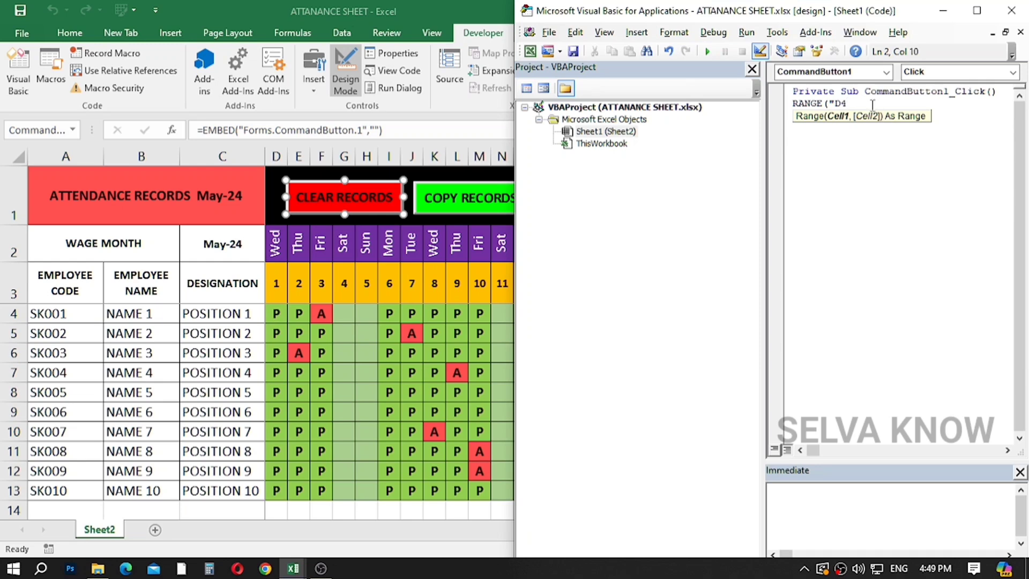
pyautogui.click(943, 10)
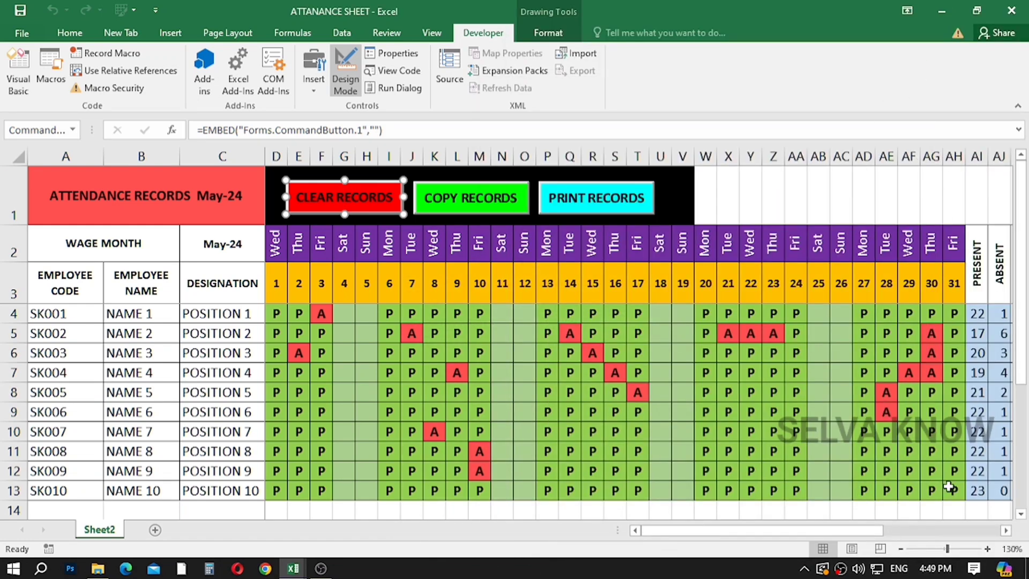
pyautogui.hotkey('alt', 'Tab')
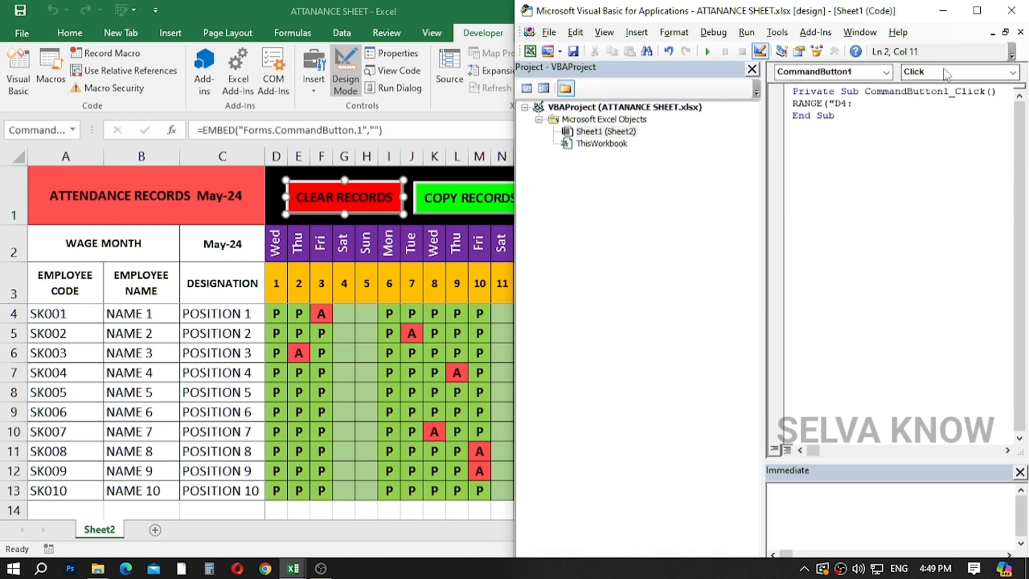
pyautogui.write('AH13')
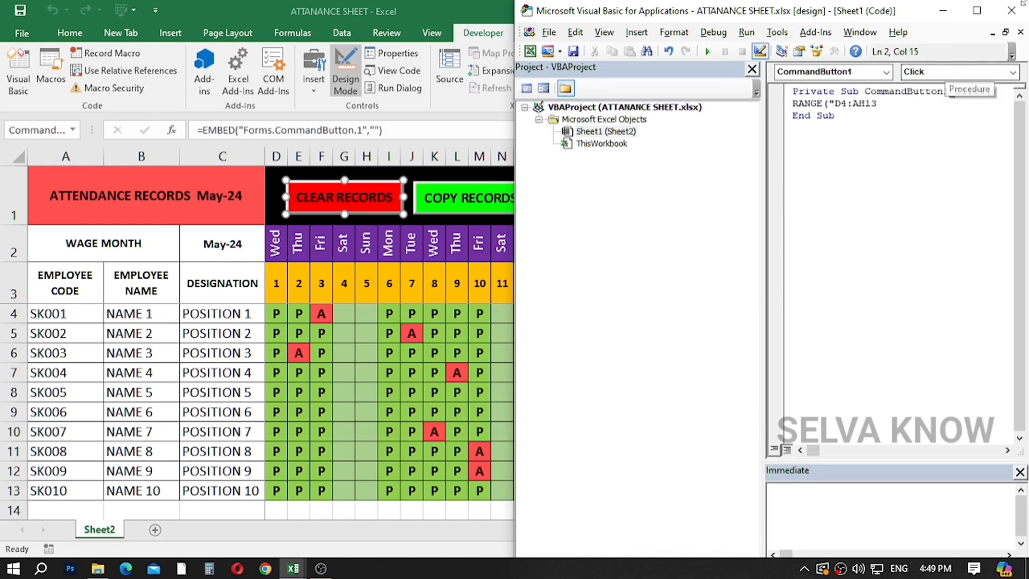
# Complete the CLEAR RECORDS statement as Range("D4:AH13").ClearContents and save the file as a macro-free workbook.
pyautogui.doubleClick(856, 10)
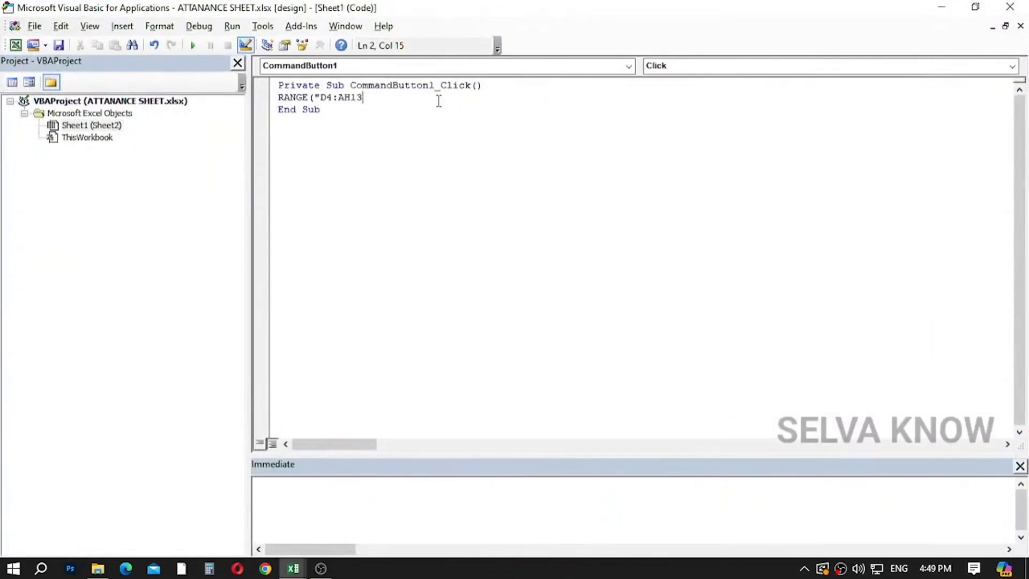
pyautogui.write('").')
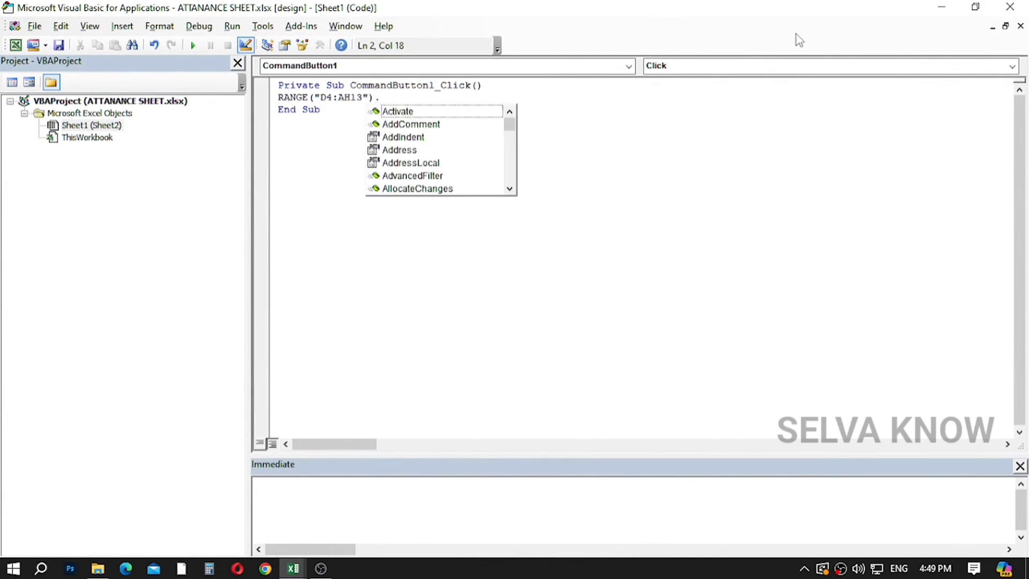
pyautogui.write('CLEA')
pyautogui.press('Down')
pyautogui.press('Down')
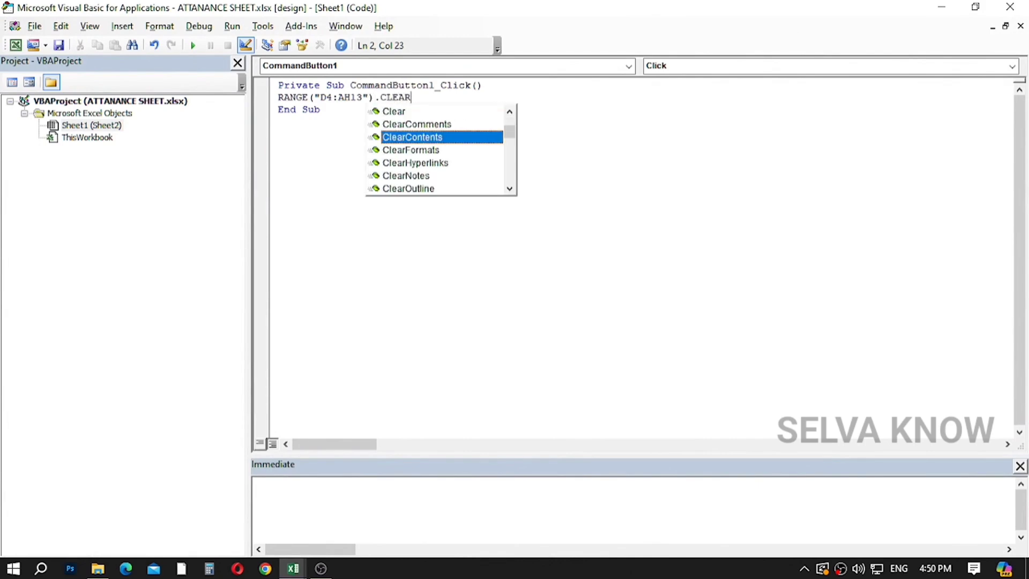
pyautogui.press('Tab')
pyautogui.hotkey('ctrl', 's')
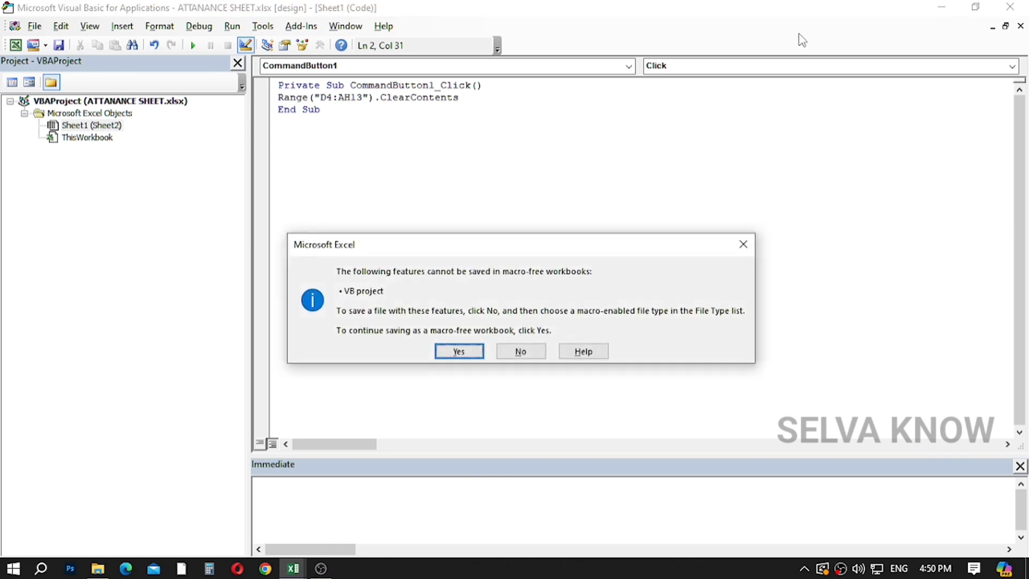
pyautogui.press('Return')
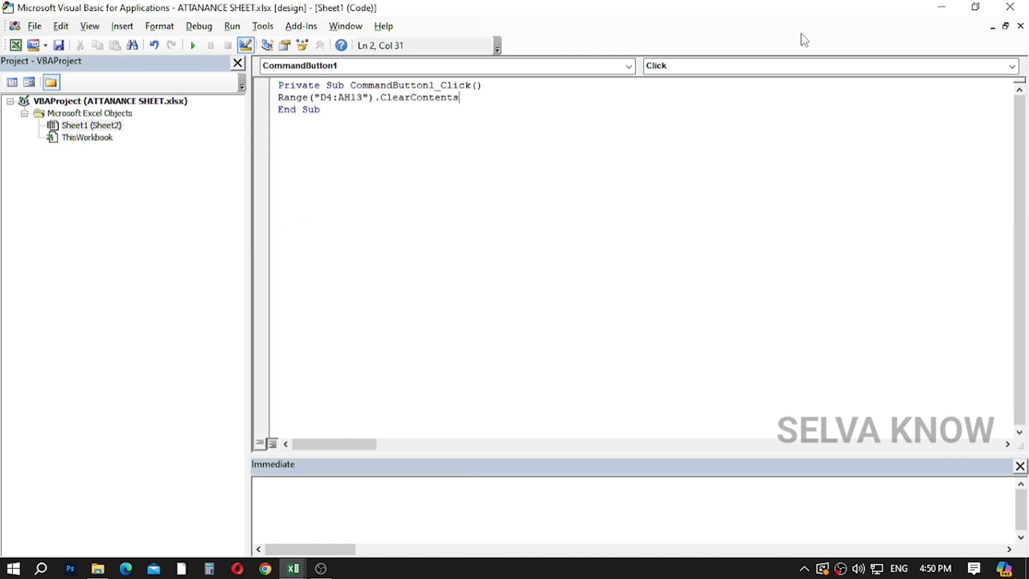
# Return to the attendance sheet, turn Design Mode off and run CLEAR RECORDS to empty the daily marks.
pyautogui.click(941, 10)
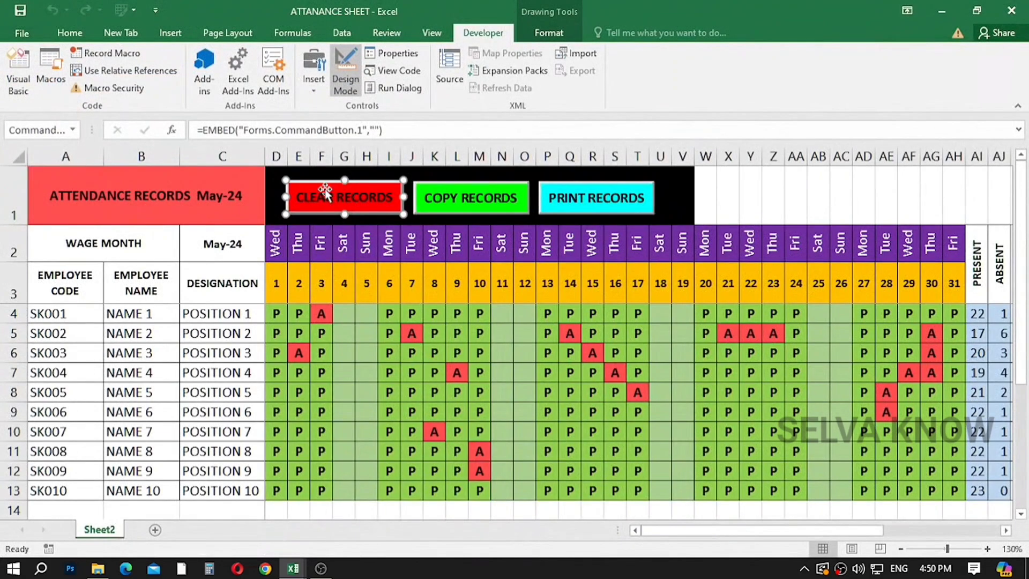
pyautogui.click(345, 70)
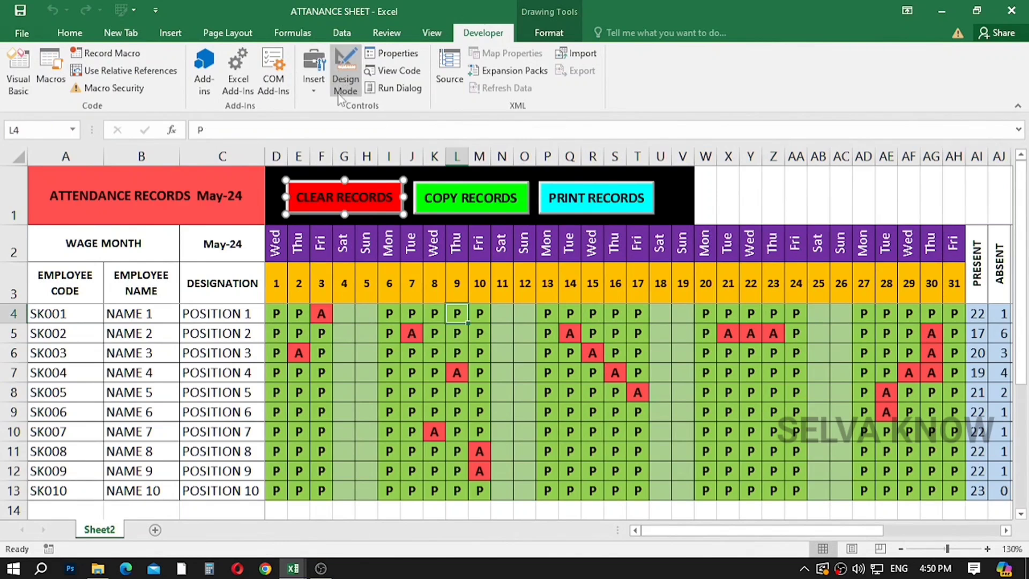
pyautogui.click(340, 186)
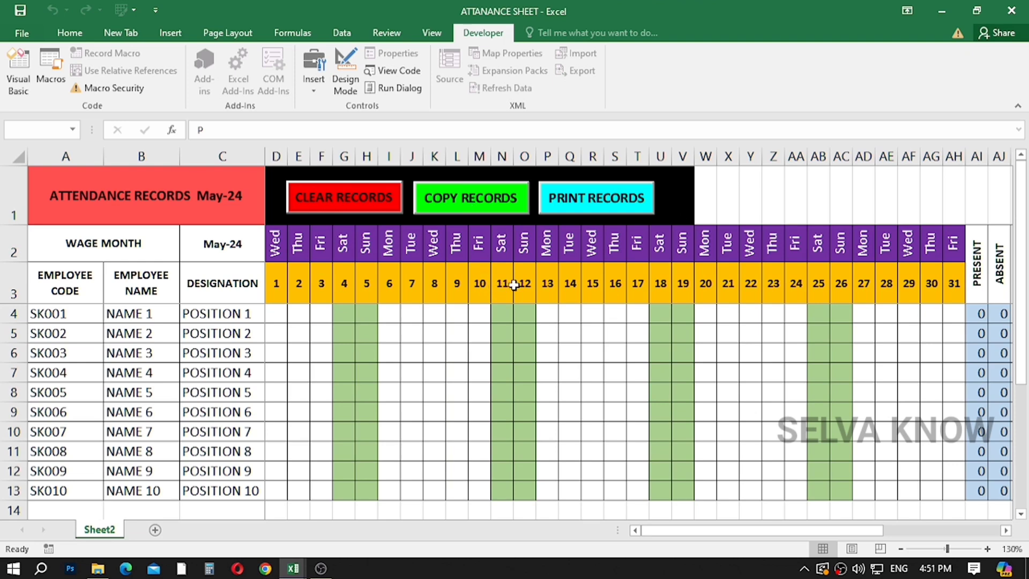
# With Design Mode on, open the COPY RECORDS button's click procedure and add the line Range("A:AZ").Copy.
pyautogui.click(345, 73)
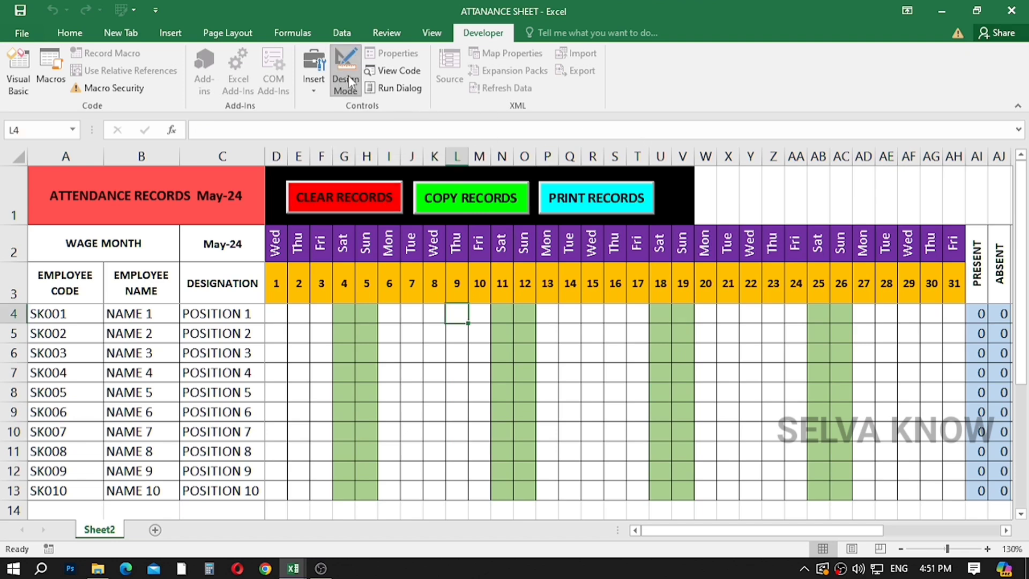
pyautogui.doubleClick(483, 195)
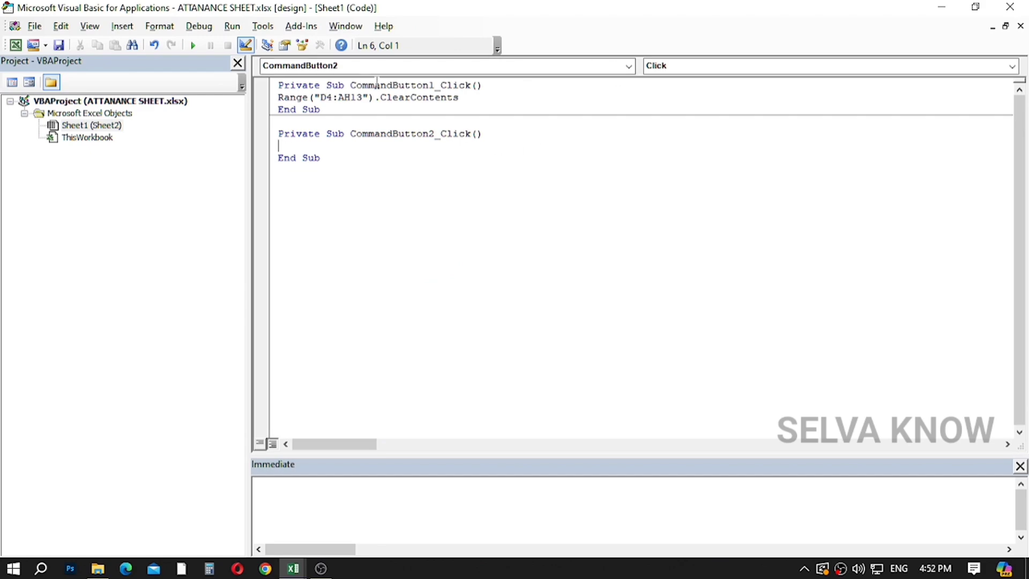
pyautogui.press('super+Right')
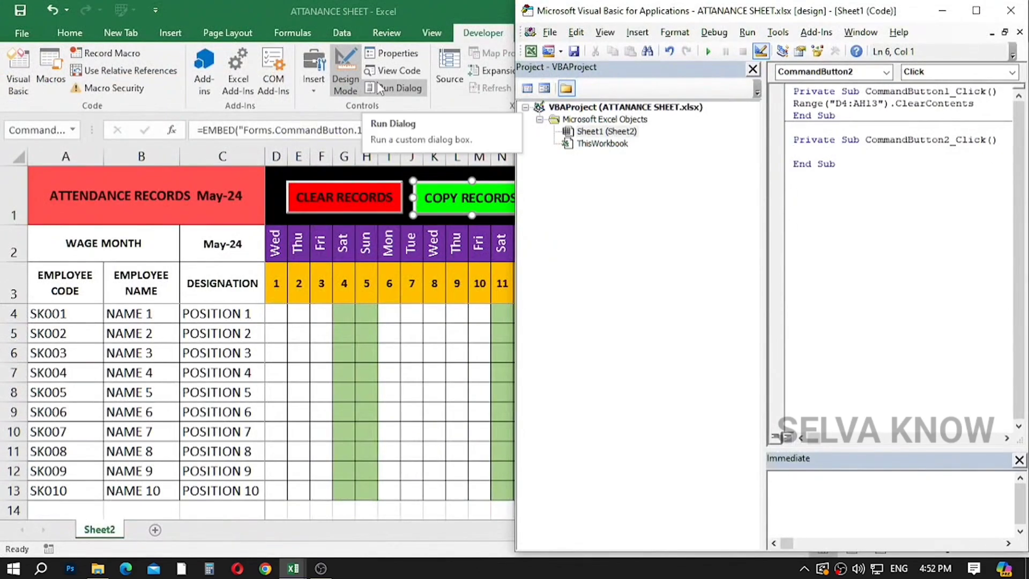
pyautogui.write('RANGE')
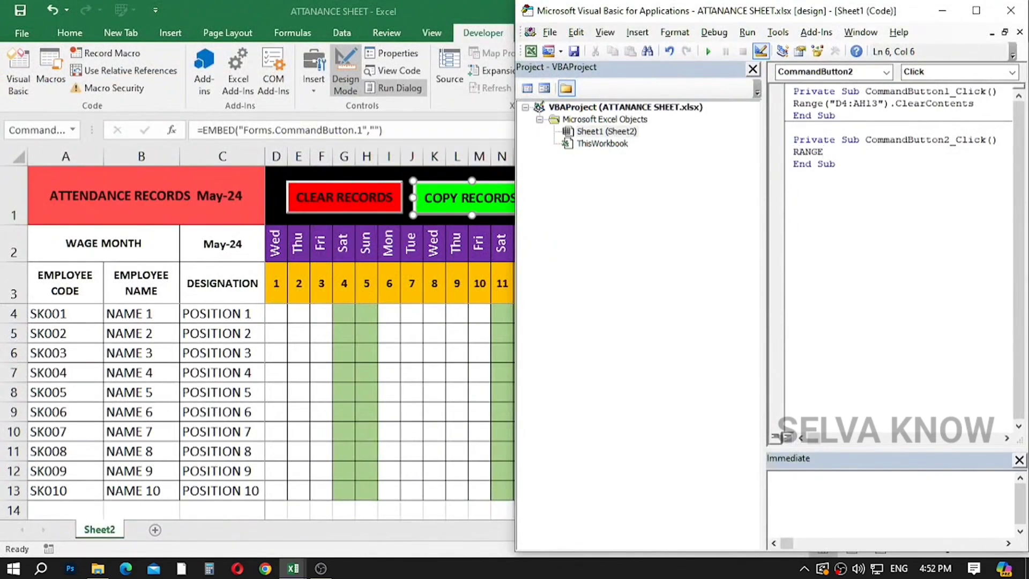
pyautogui.write('("')
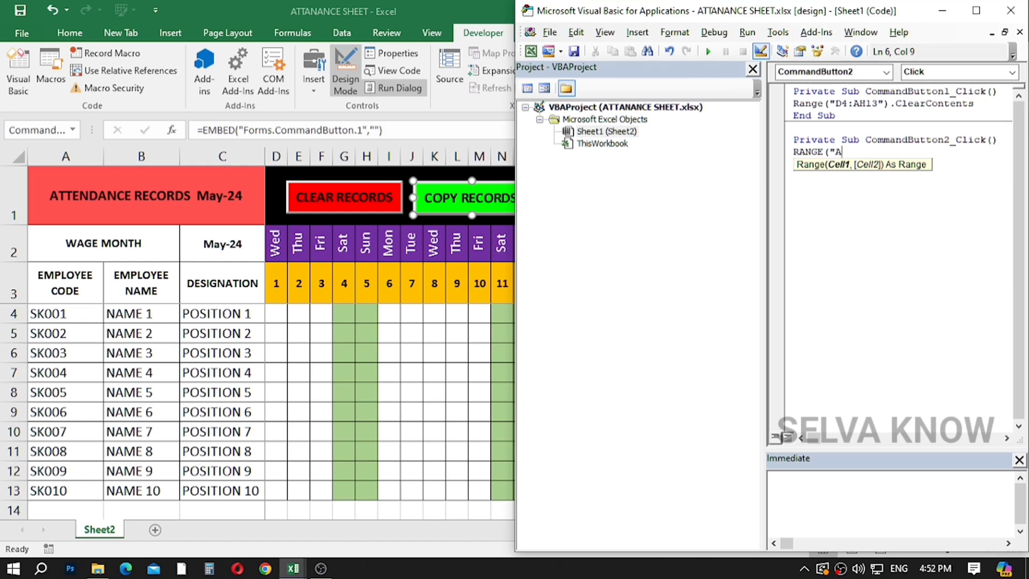
pyautogui.write('A:AZ")')
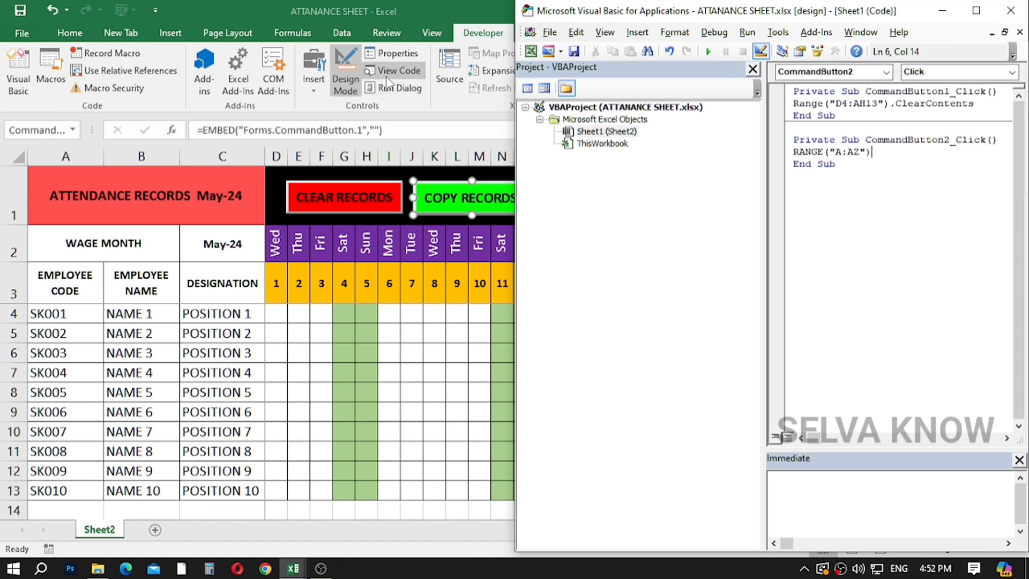
pyautogui.write('.COP')
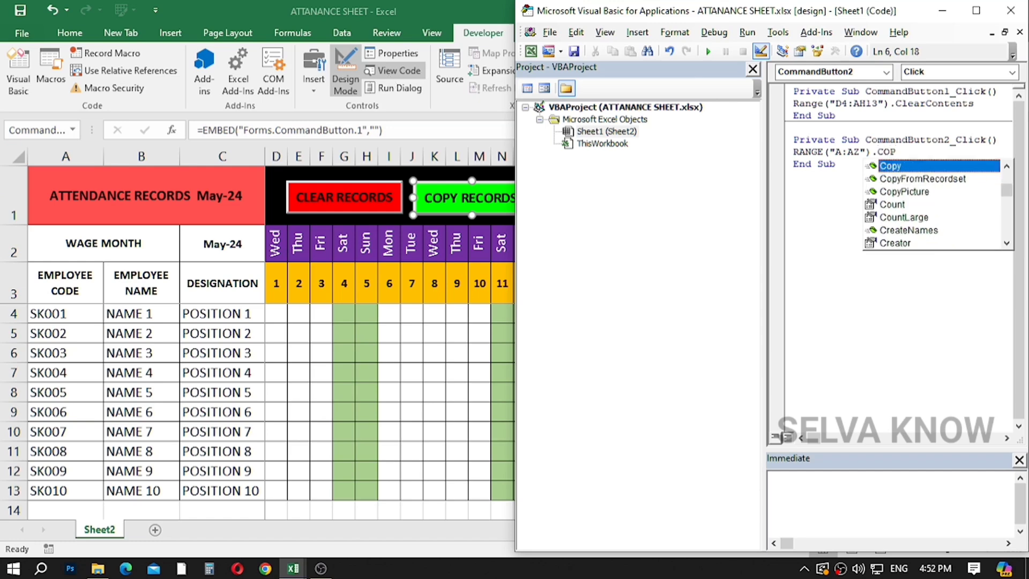
pyautogui.press('Tab')
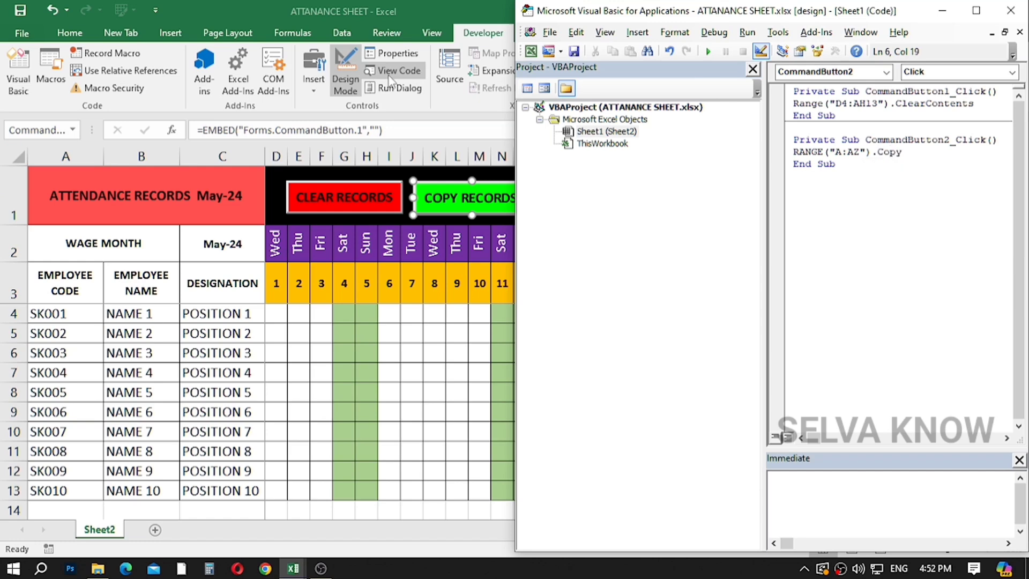
pyautogui.press('Return')
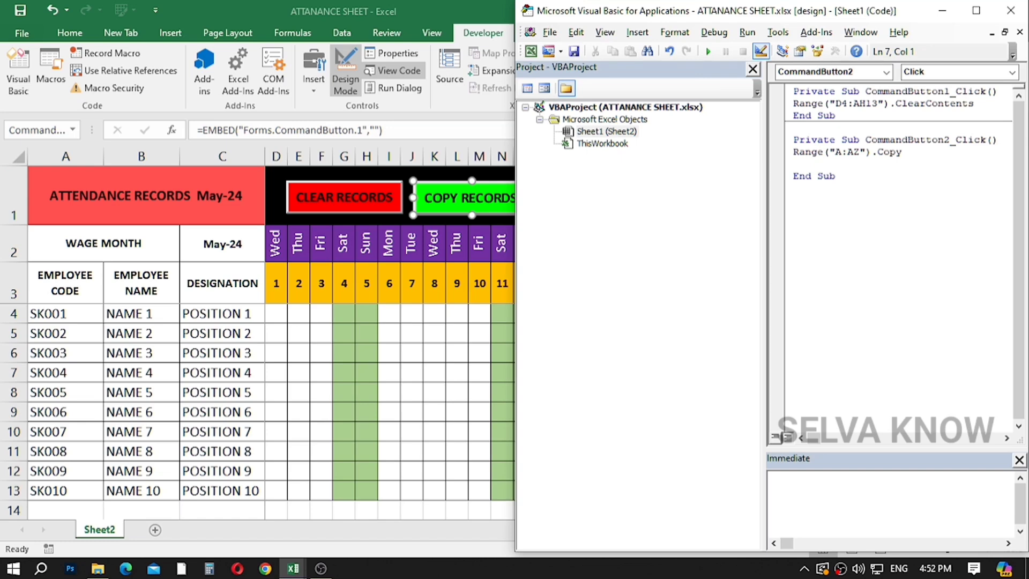
# Add the line Worksheets.Add.Select to the COPY RECORDS procedure.
pyautogui.write('WORKSHEETS.')
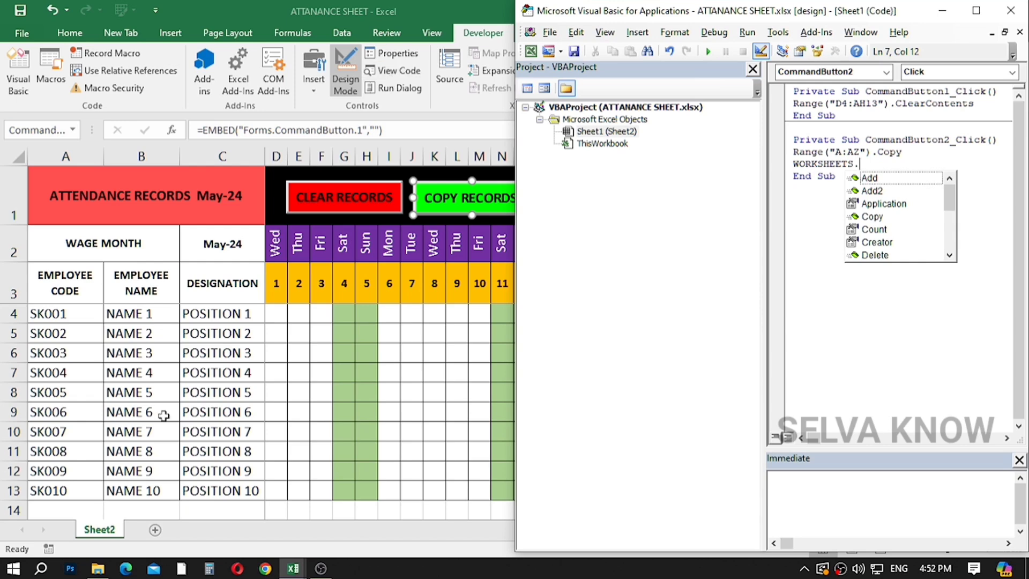
pyautogui.click(870, 181)
pyautogui.doubleClick(871, 184)
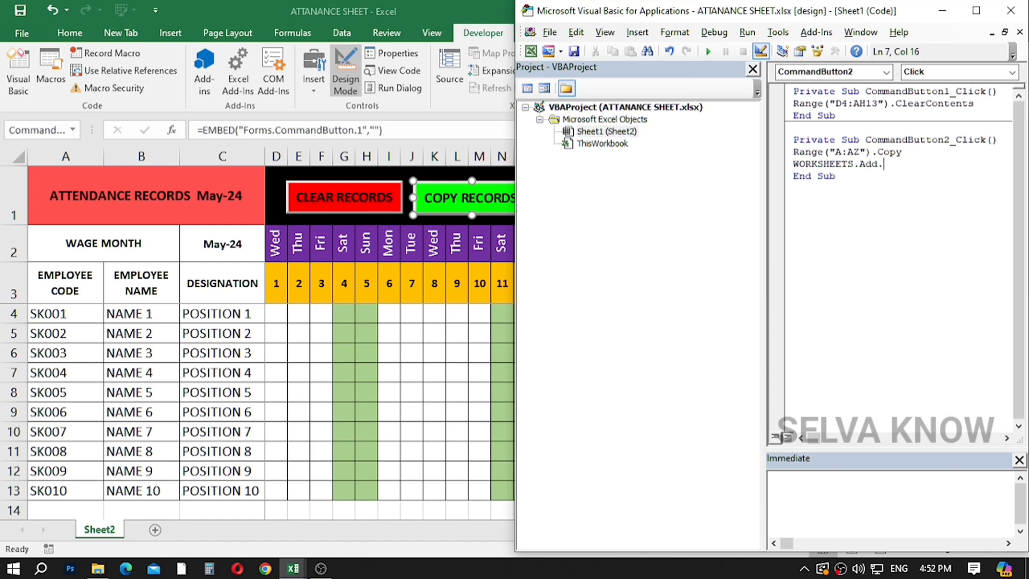
pyautogui.write('.SELECT')
pyautogui.press('Return')
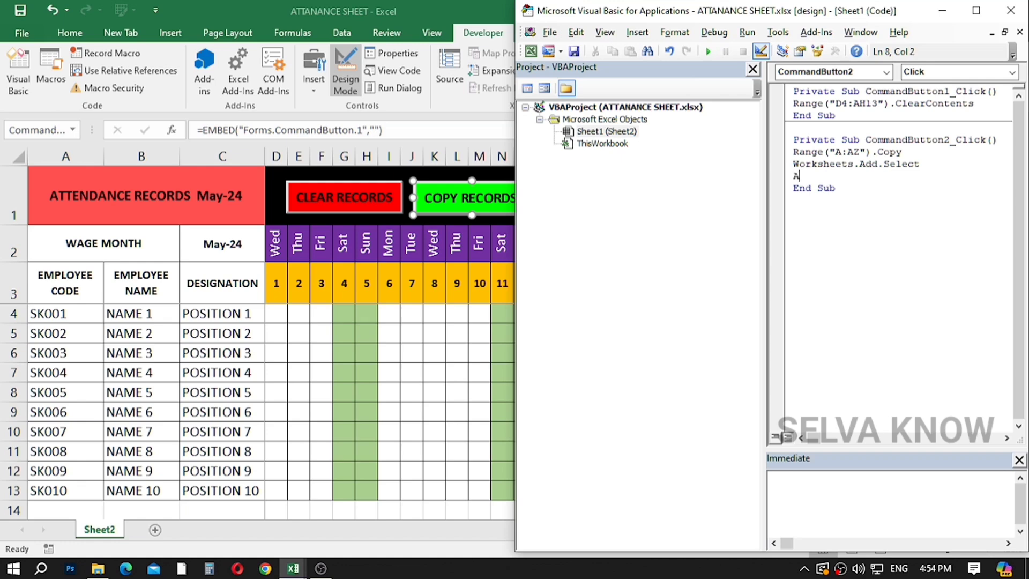
# Add the line ActiveCell.PasteSpecial to the COPY RECORDS procedure and save the file as a macro-free workbook.
pyautogui.write('ACTIVECE;;')
pyautogui.press('BackSpace')
pyautogui.write('LL.')
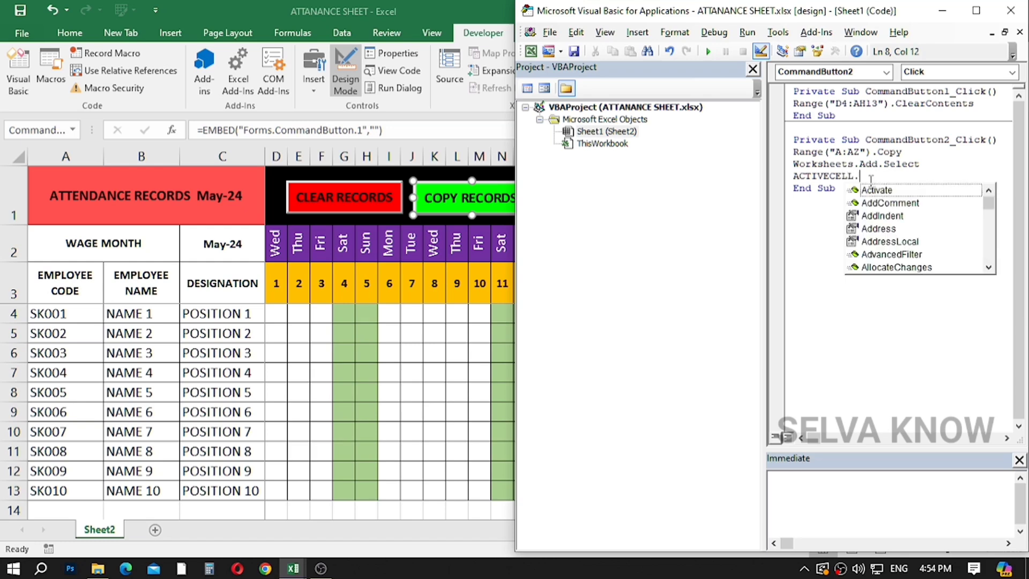
pyautogui.write('PAS')
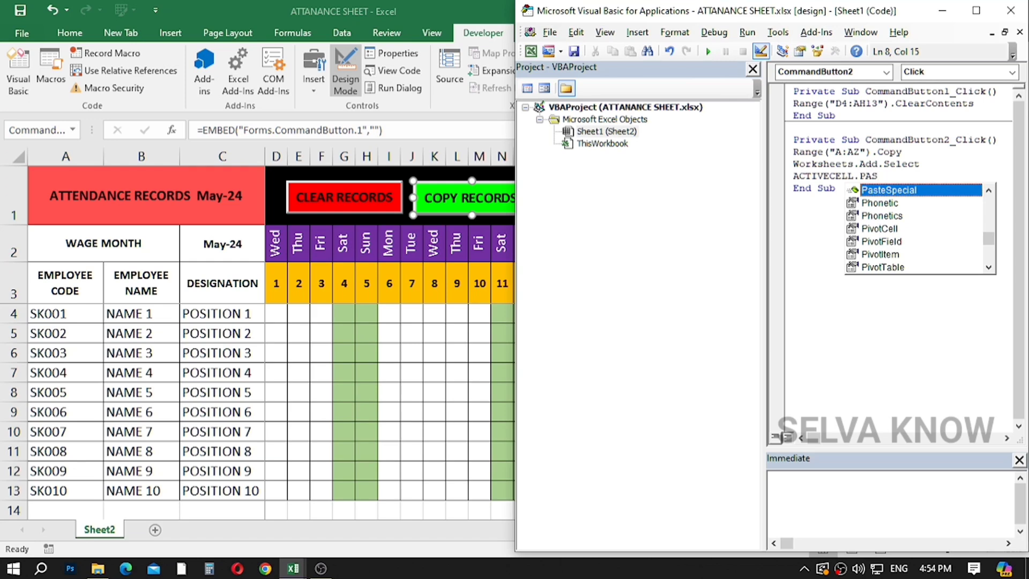
pyautogui.press('Tab')
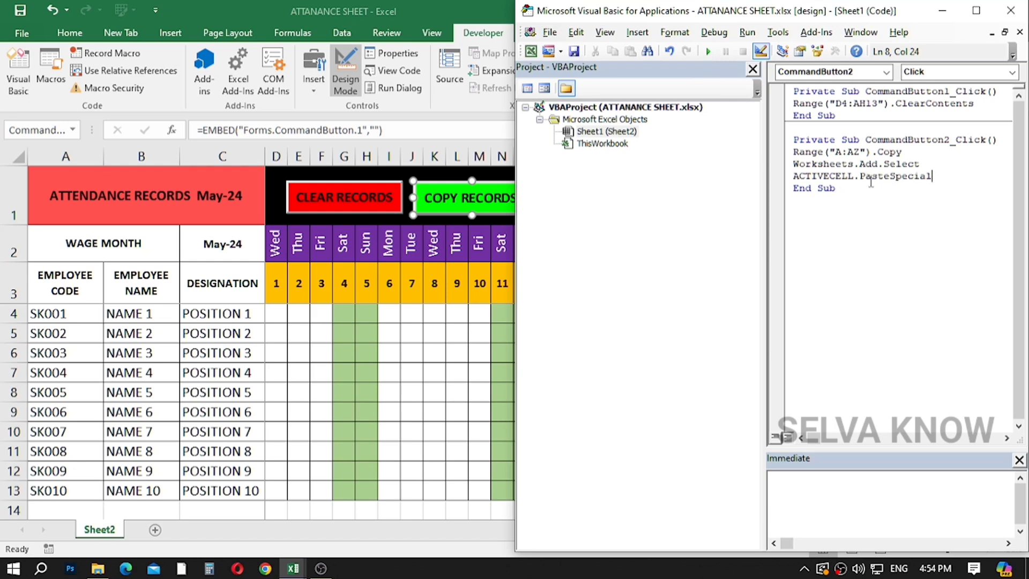
pyautogui.hotkey('ctrl', 's')
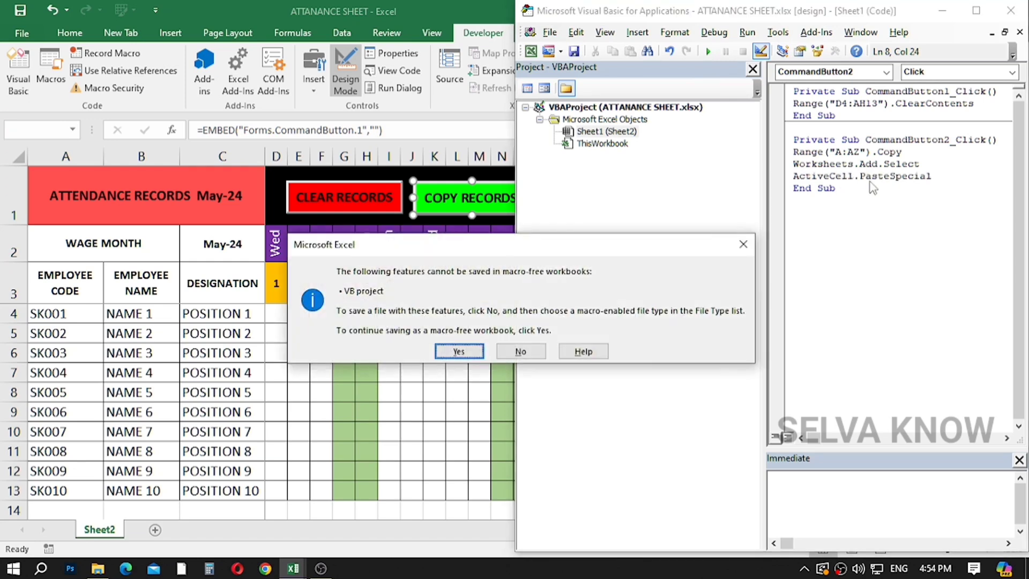
pyautogui.press('Return')
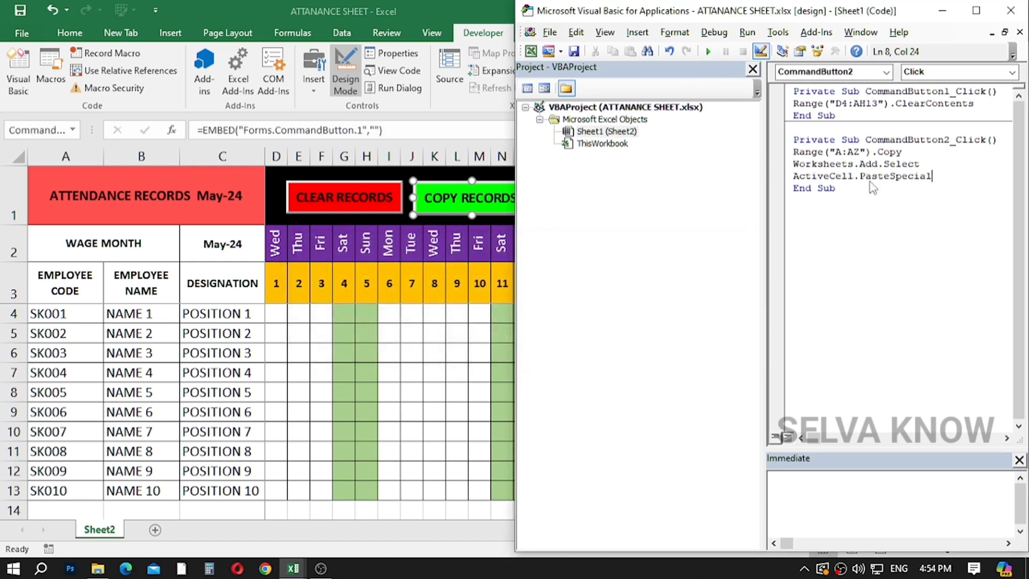
# Return to the attendance sheet, turn Design Mode off and run COPY RECORDS to copy the records to a new sheet.
pyautogui.click(942, 10)
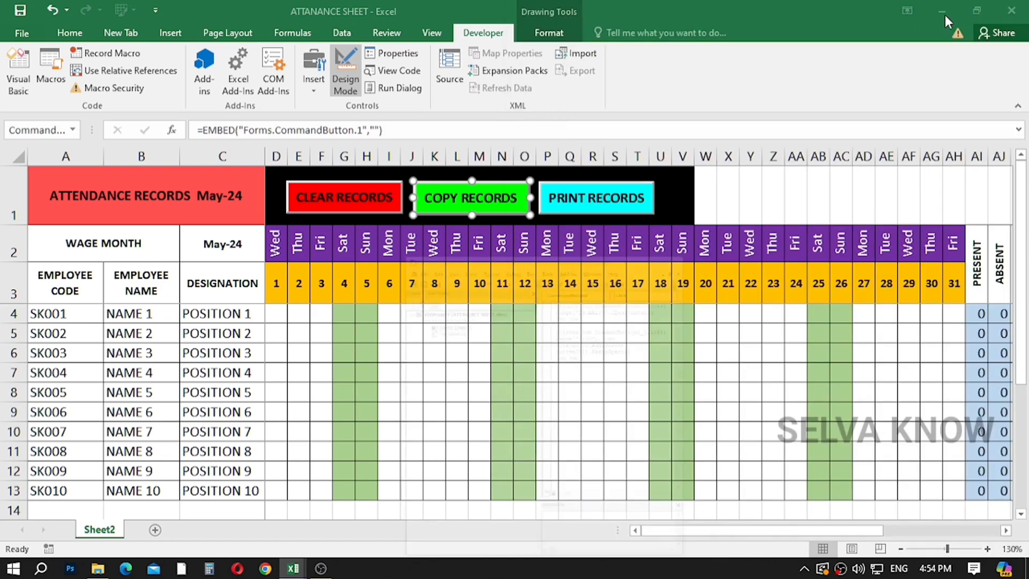
pyautogui.click(343, 77)
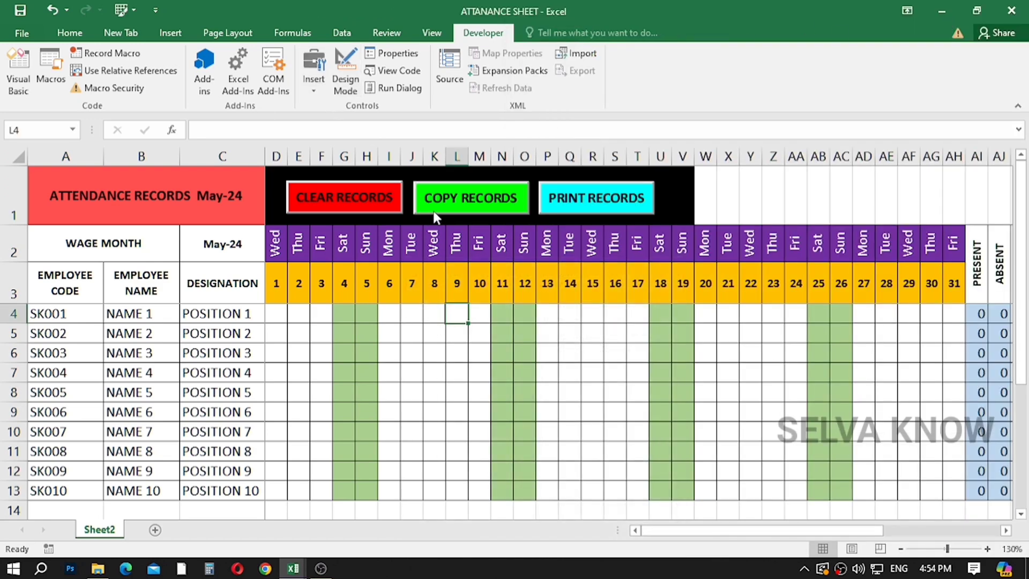
pyautogui.click(465, 198)
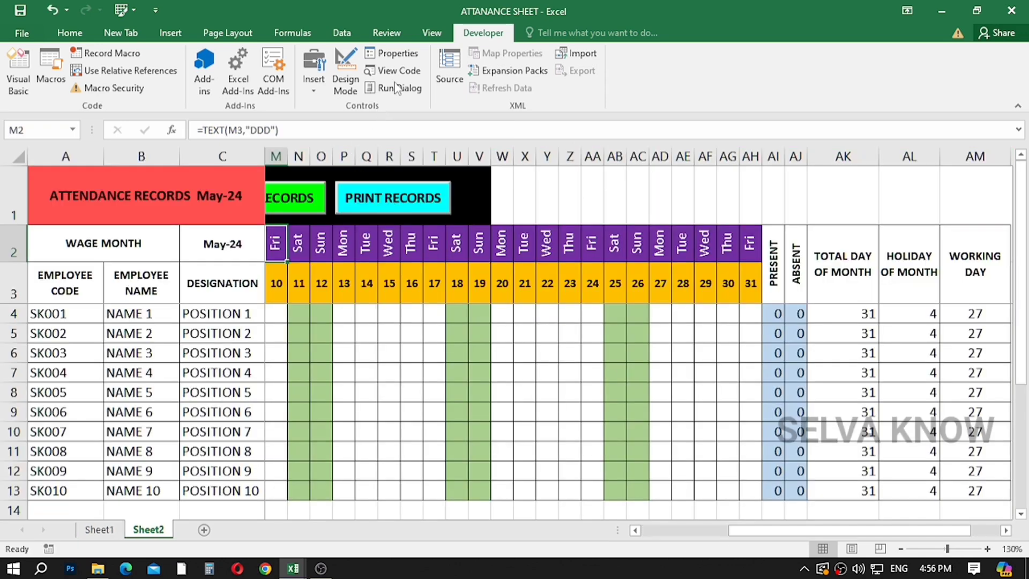
# With Design Mode on, open the PRINT RECORDS button's click procedure in a maximized code window.
pyautogui.click(345, 73)
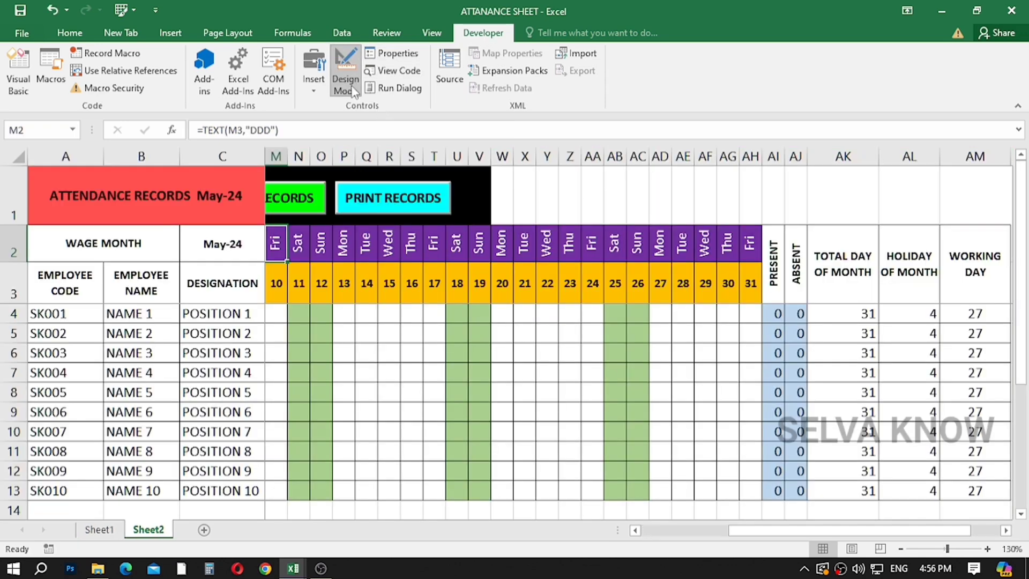
pyautogui.doubleClick(393, 203)
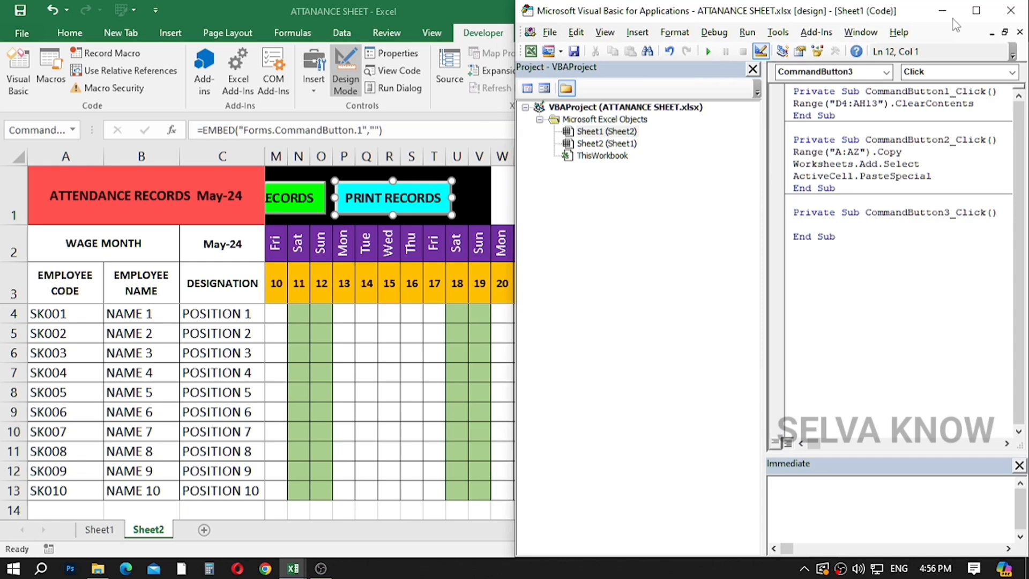
pyautogui.click(976, 10)
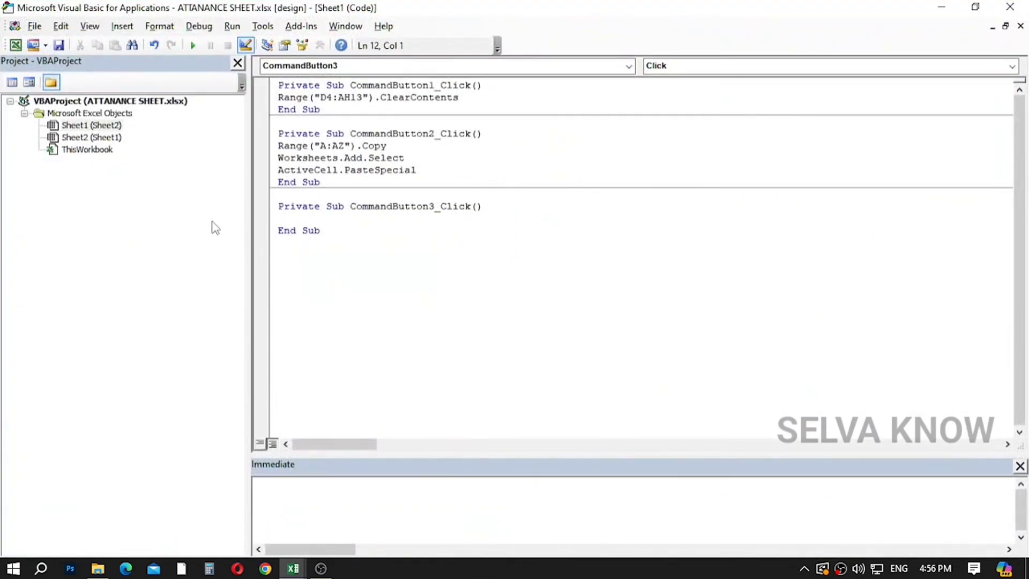
# Add the line Range("A1:AM13").PrintPreview to the PRINT RECORDS procedure, covering the whole attendance table.
pyautogui.write('RANGE(')
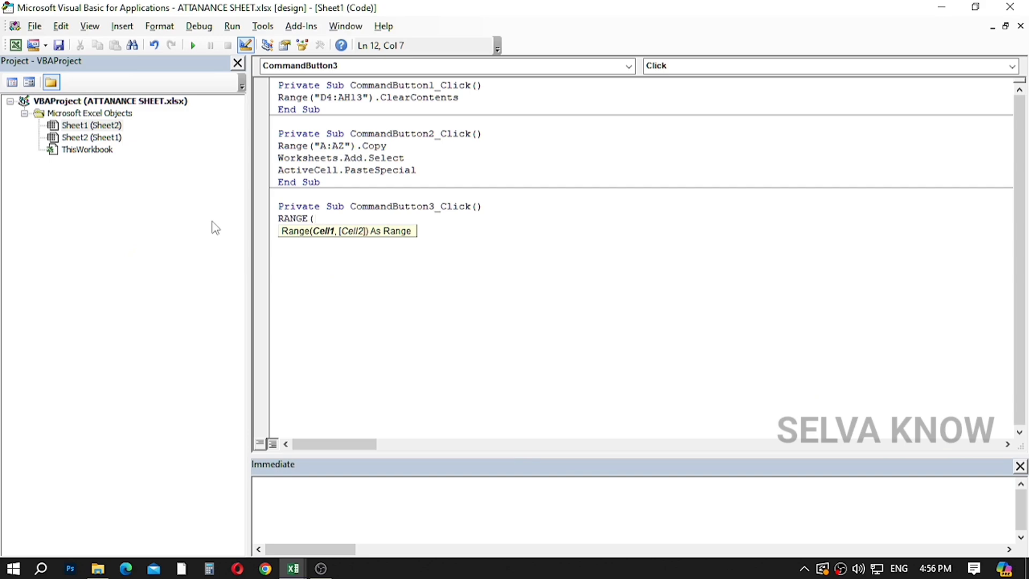
pyautogui.write('"')
pyautogui.press('super+Right')
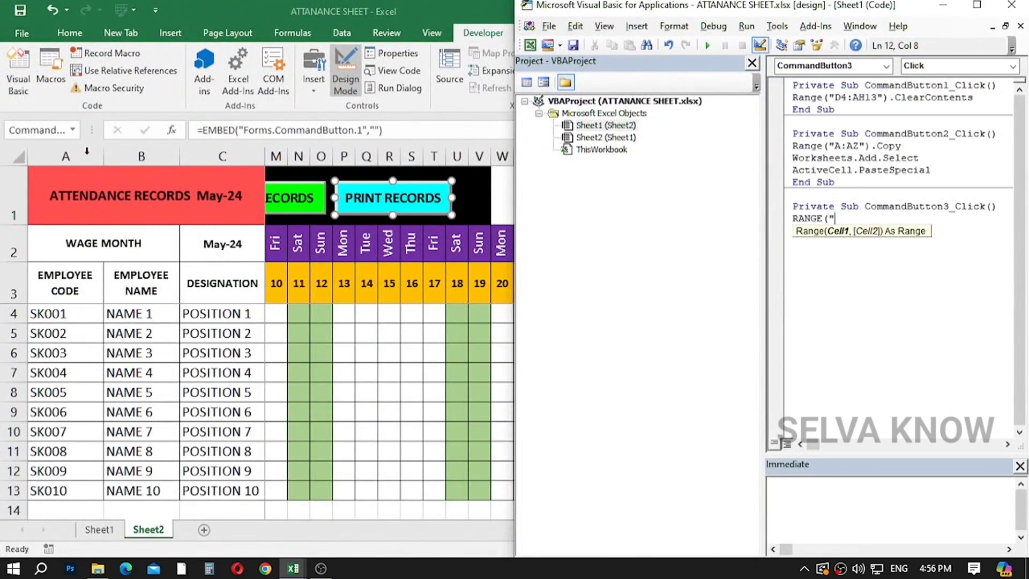
pyautogui.write('A1:')
pyautogui.click(943, 6)
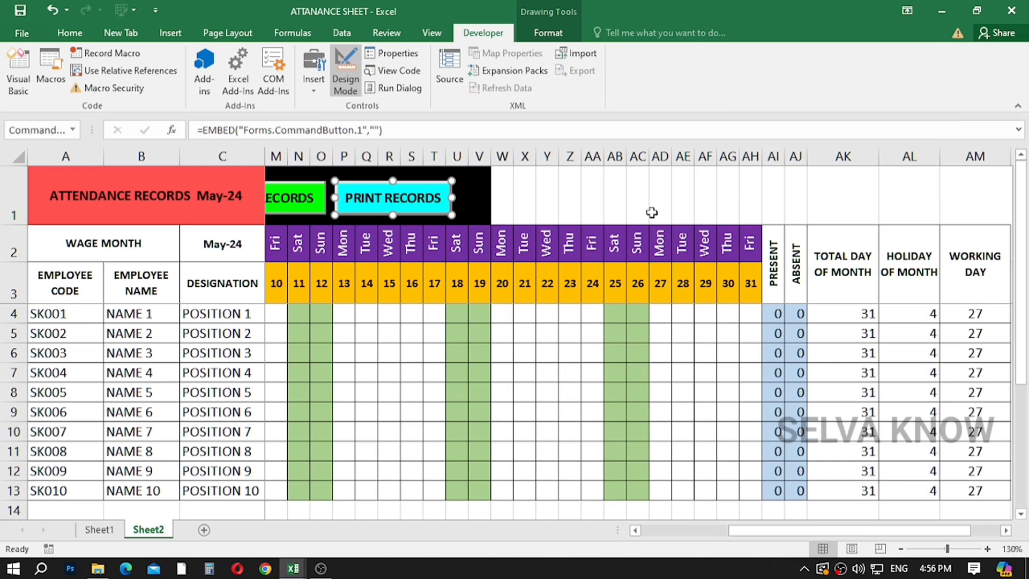
pyautogui.hotkey('alt', 'F11')
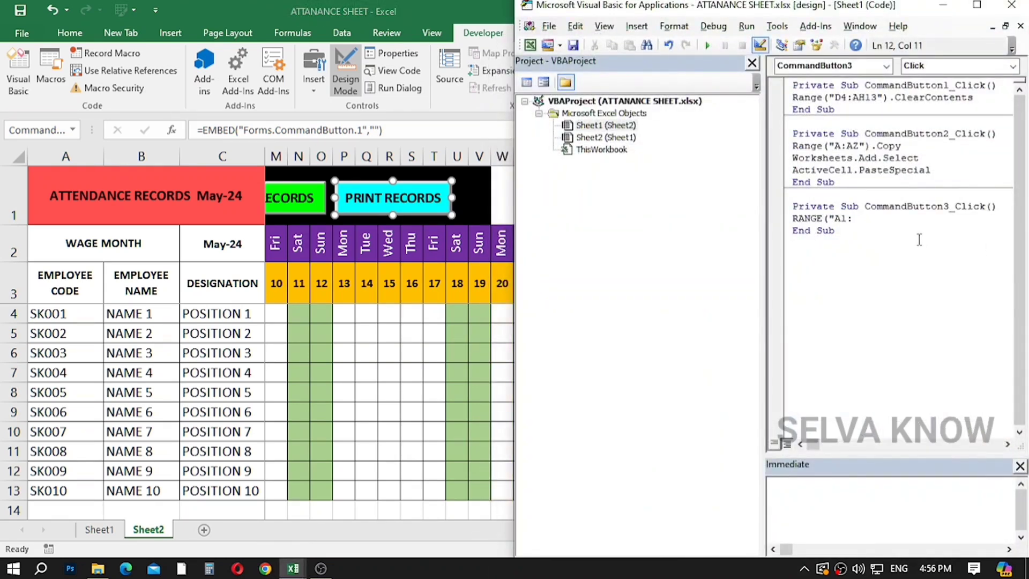
pyautogui.write('AM13").')
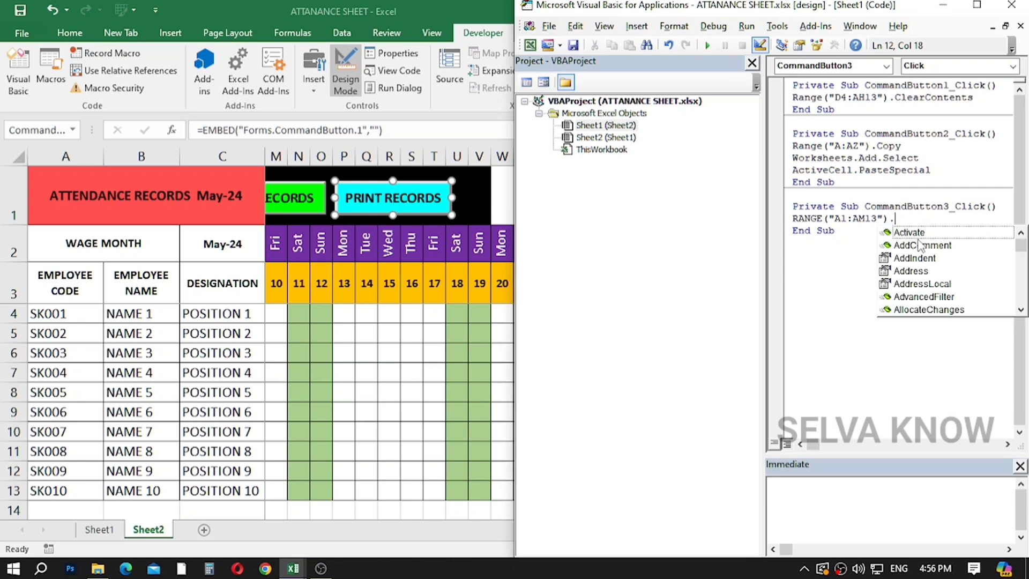
pyautogui.write('PRI')
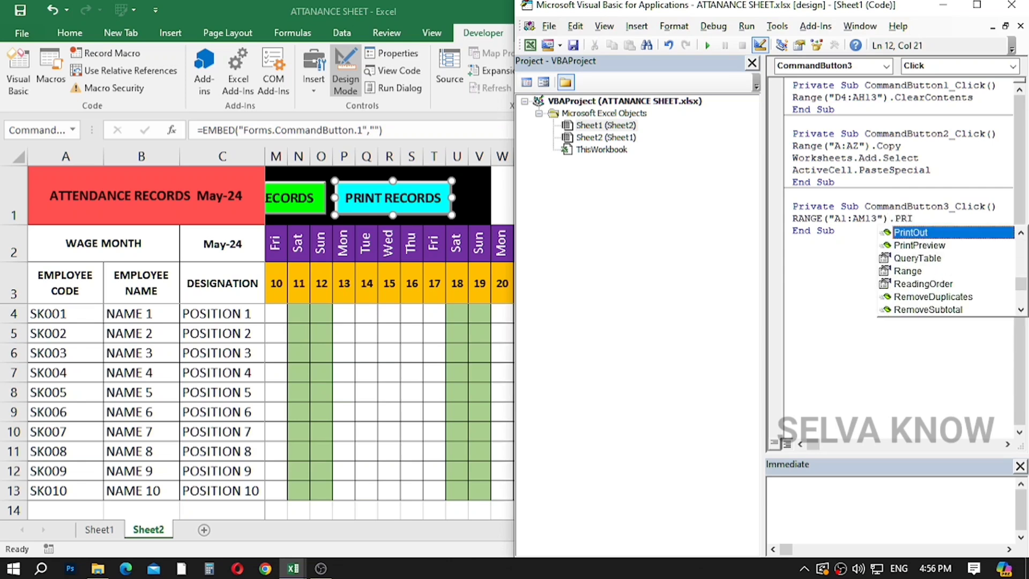
pyautogui.click(925, 250)
pyautogui.doubleClick(927, 250)
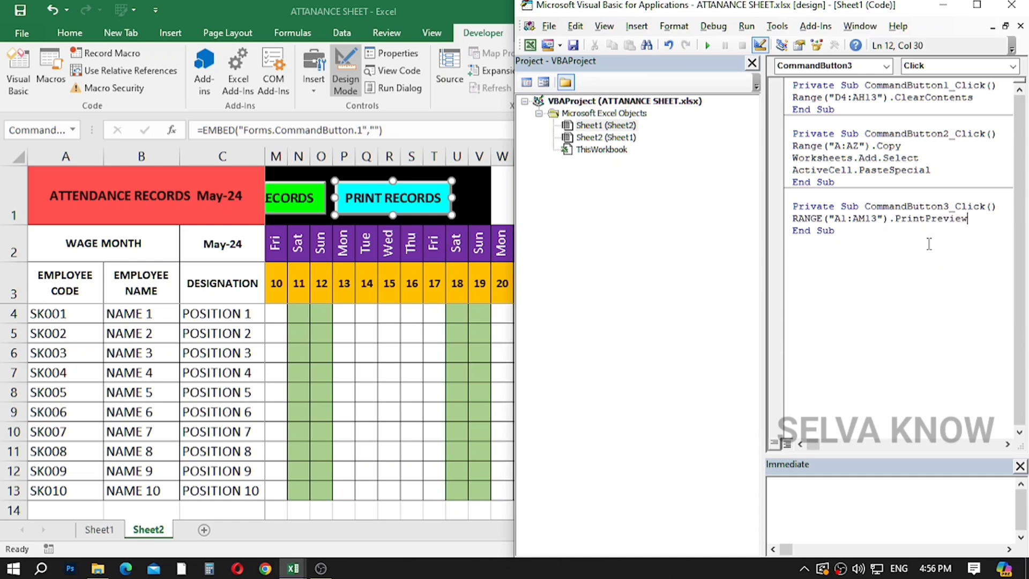
# Save the file as a macro-free workbook and return to the attendance sheet with Design Mode off.
pyautogui.hotkey('ctrl', 's')
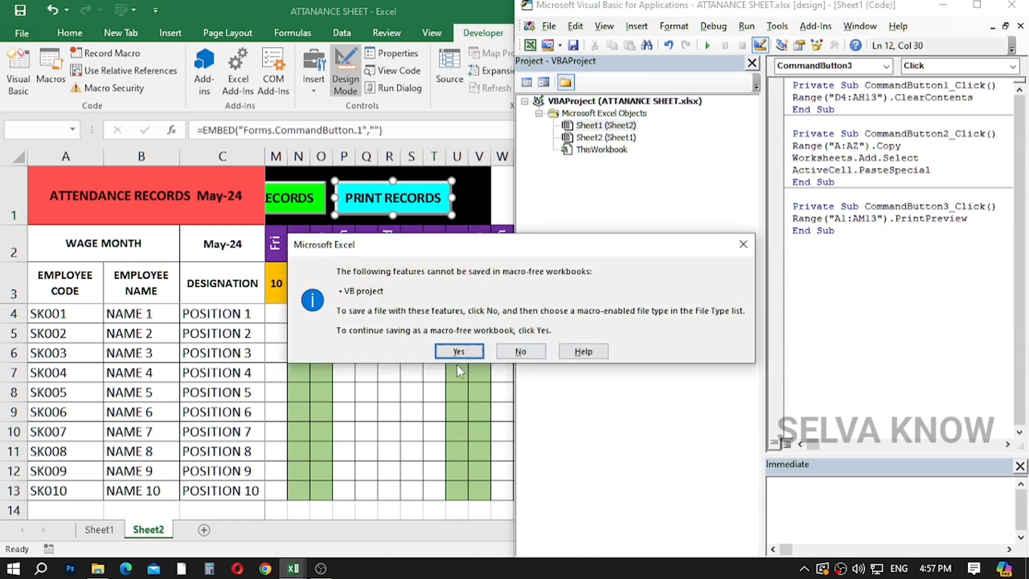
pyautogui.click(472, 349)
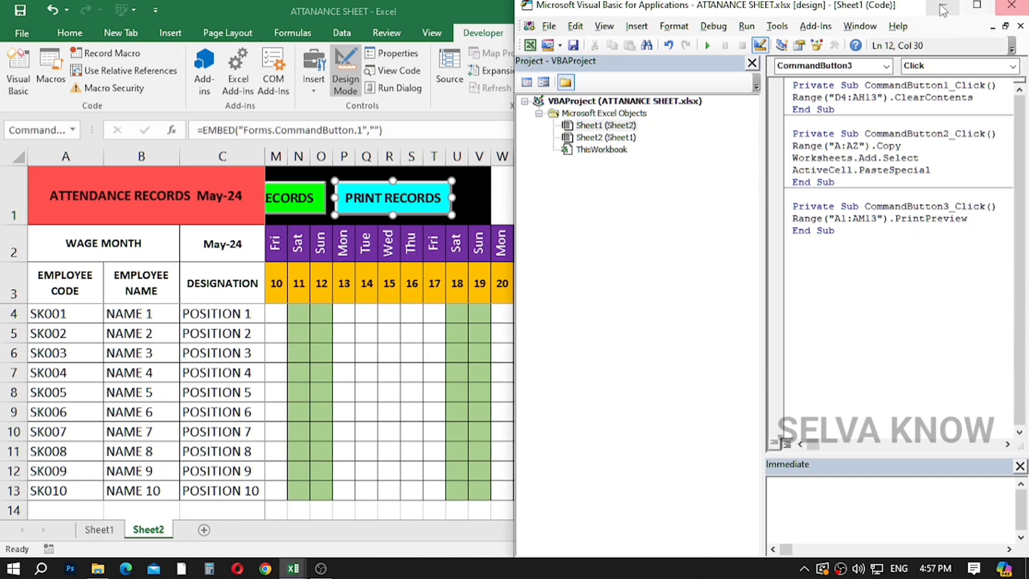
pyautogui.click(1018, 6)
pyautogui.click(345, 78)
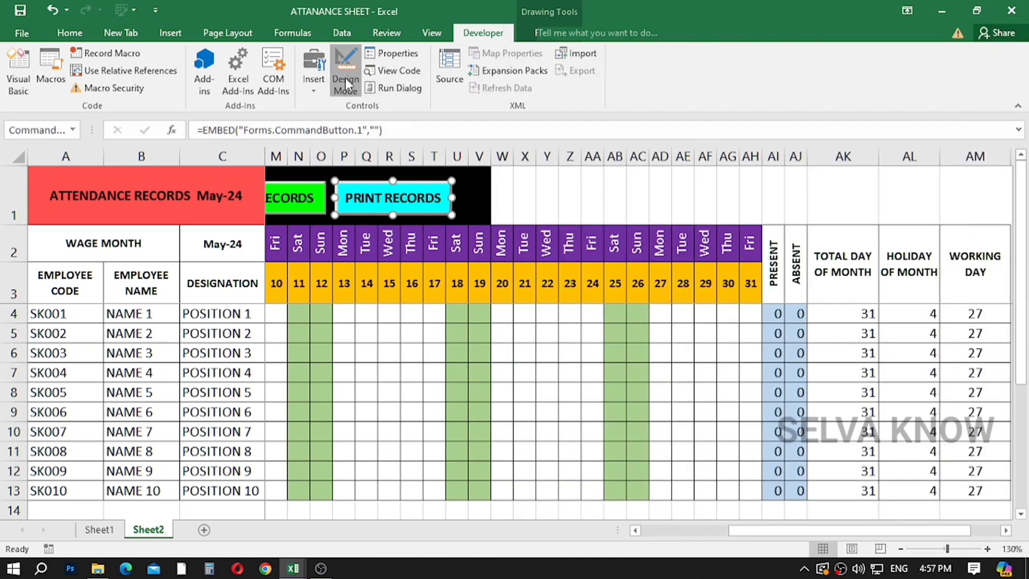
# Run PRINT RECORDS and set the previewed page to landscape orientation, fitted to 1 page wide by 1 tall.
pyautogui.click(382, 201)
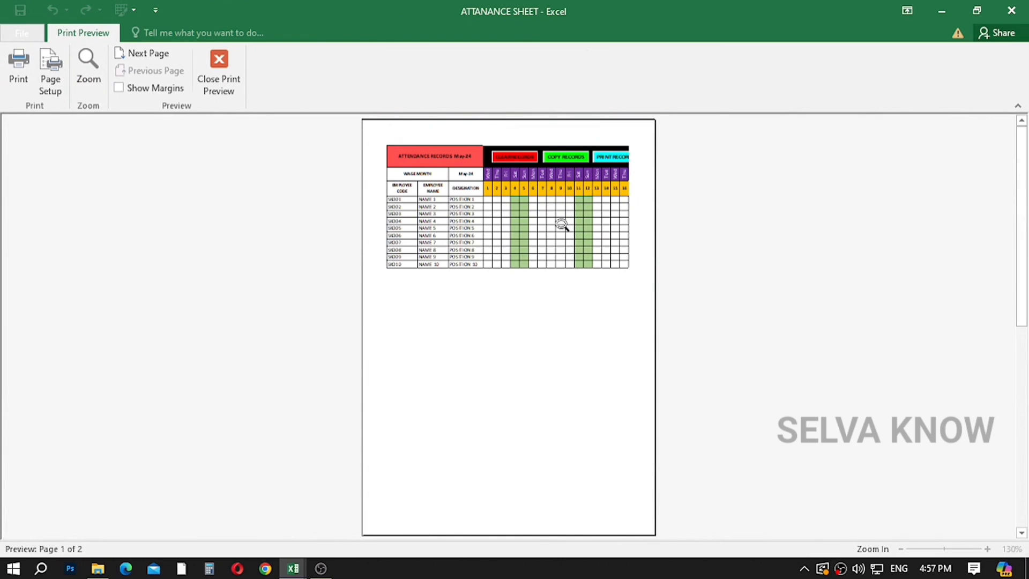
pyautogui.click(51, 75)
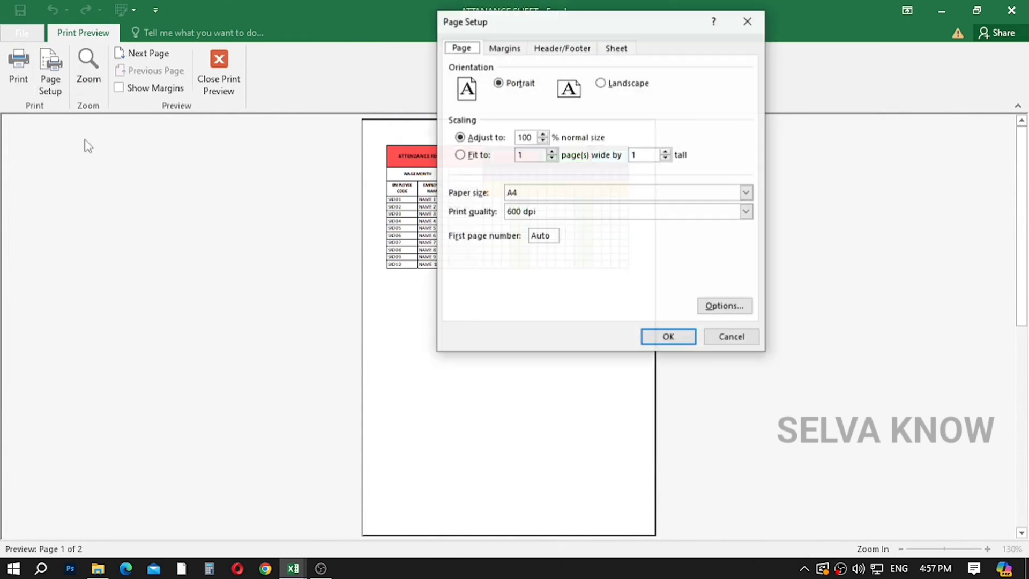
pyautogui.click(646, 84)
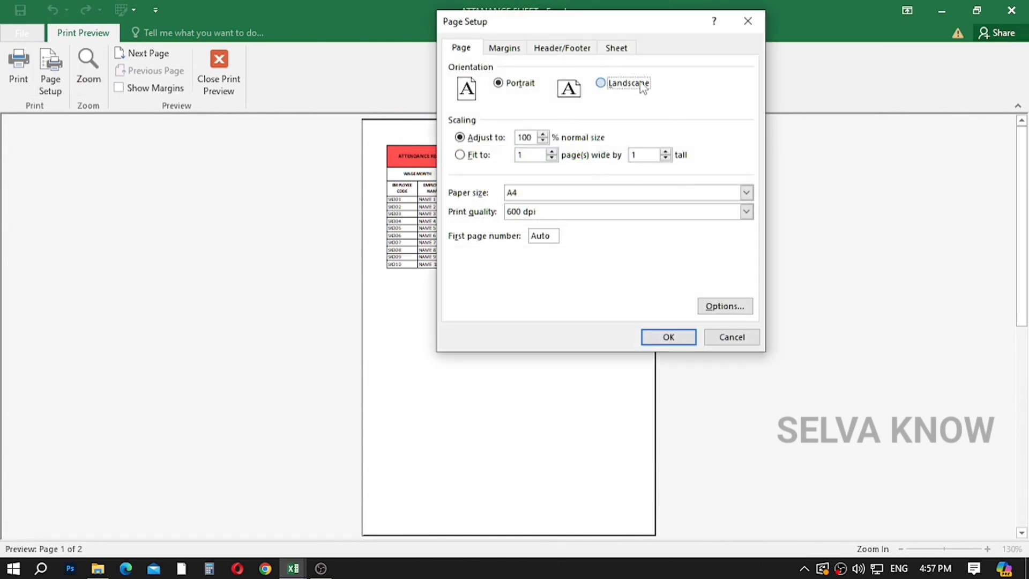
pyautogui.click(474, 155)
pyautogui.click(681, 339)
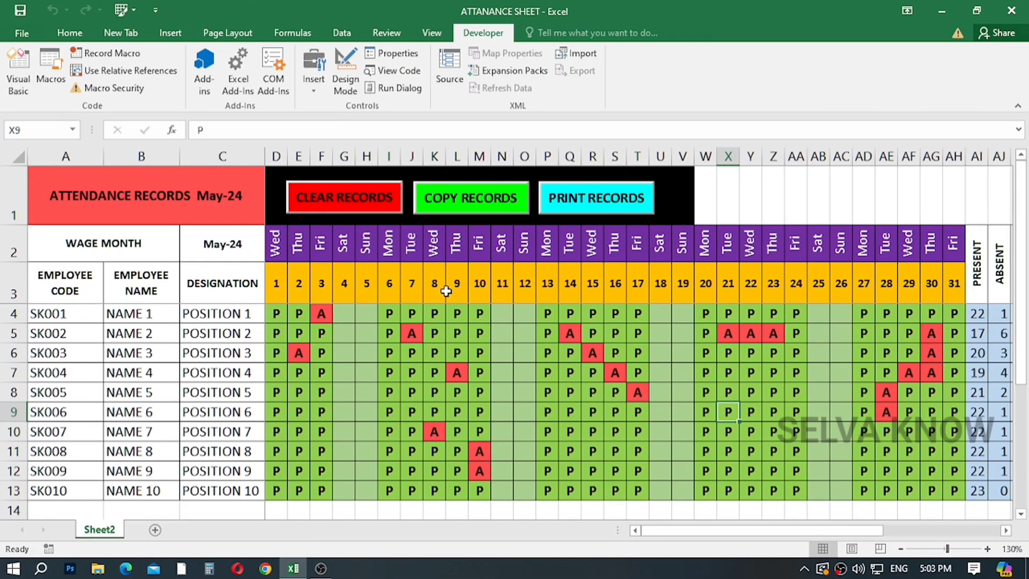
# Test PRINT RECORDS, COPY RECORDS and CLEAR RECORDS in turn on the filled May-24 sheet, closing the print preview before copying.
pyautogui.click(602, 200)
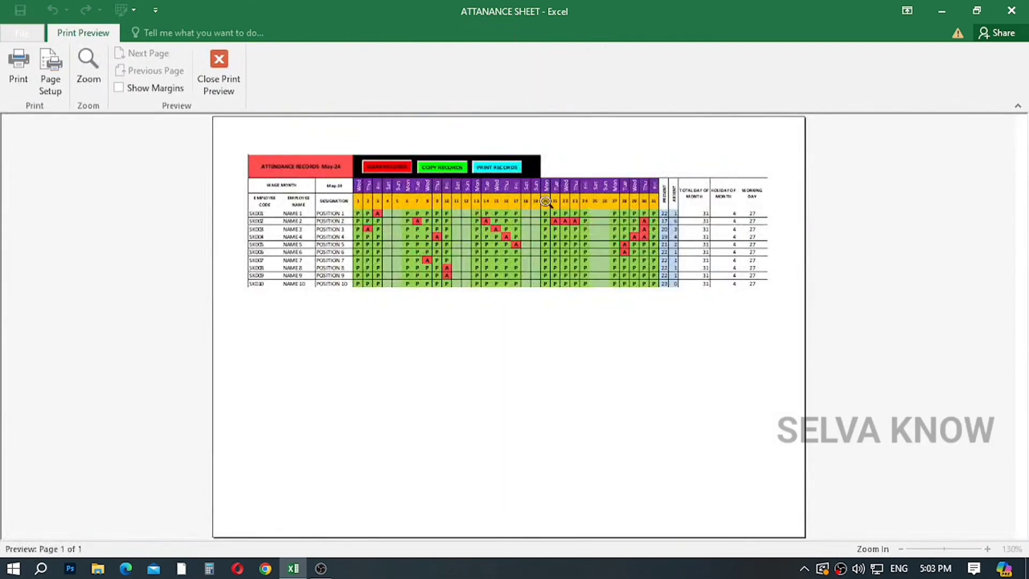
pyautogui.click(219, 72)
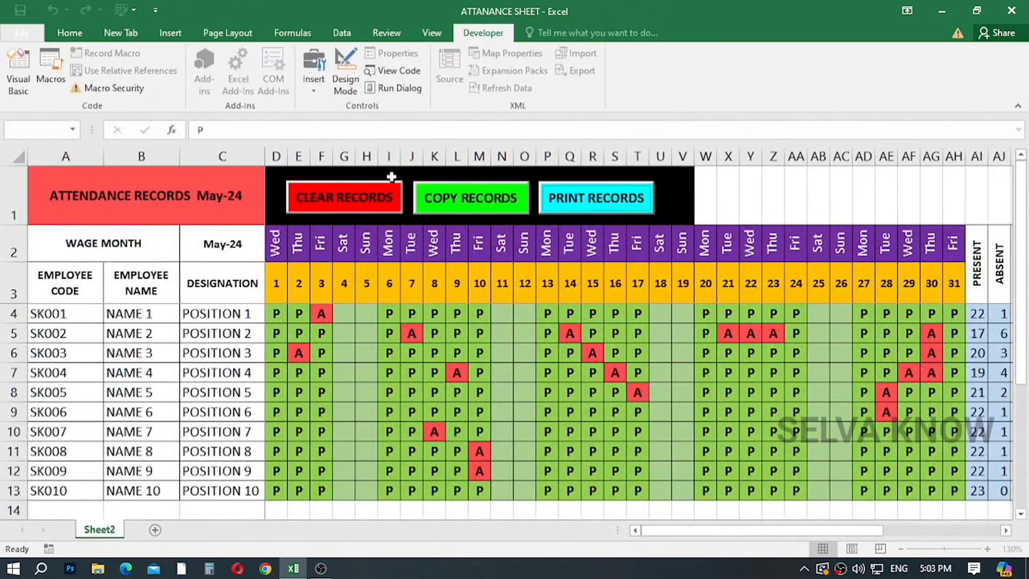
pyautogui.click(450, 200)
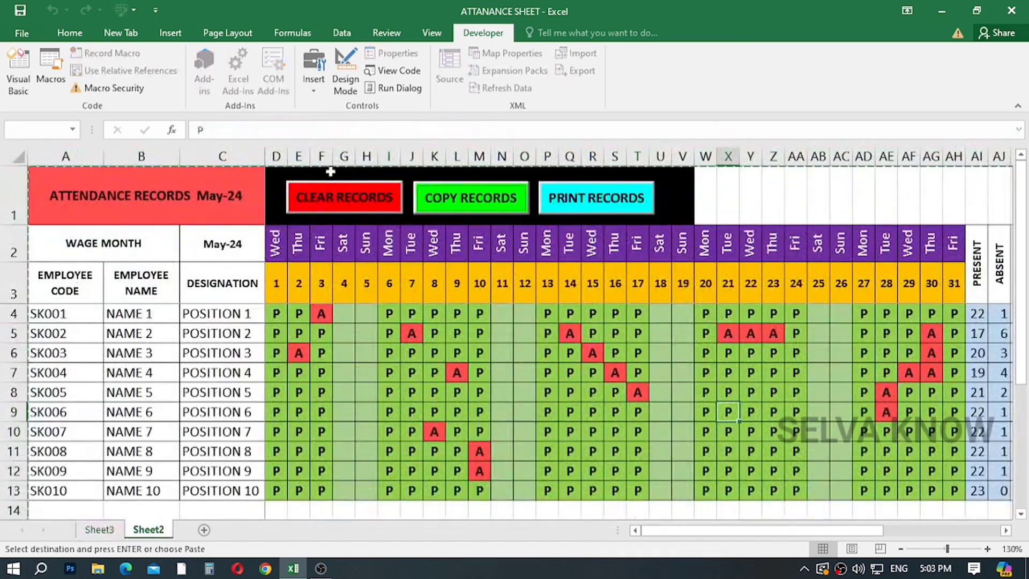
pyautogui.click(351, 189)
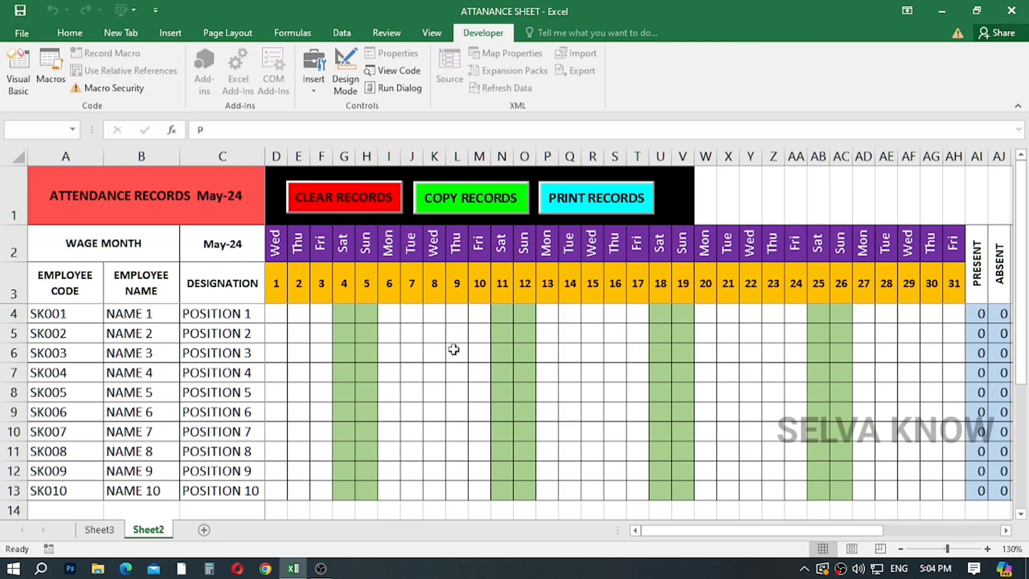
# Set the wage month in cell C2 to 1/06/2024.
pyautogui.doubleClick(235, 243)
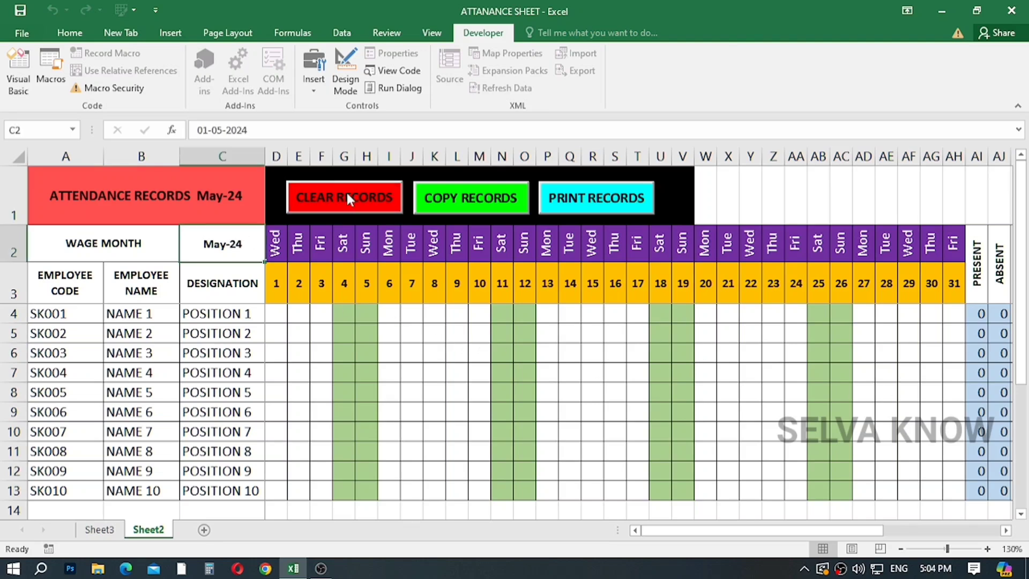
pyautogui.write('1/06/2024')
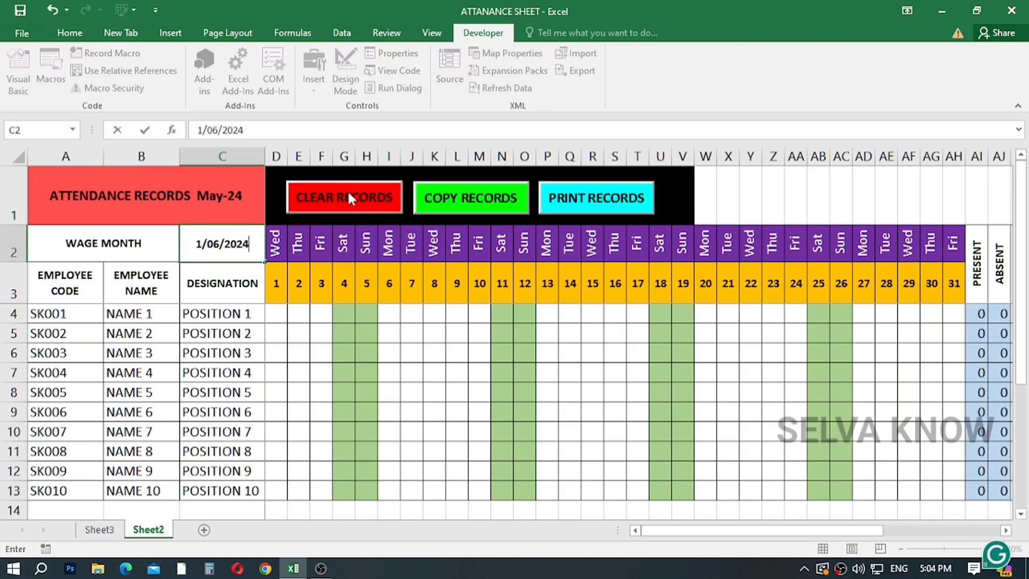
pyautogui.click(418, 185)
pyautogui.press('Return')
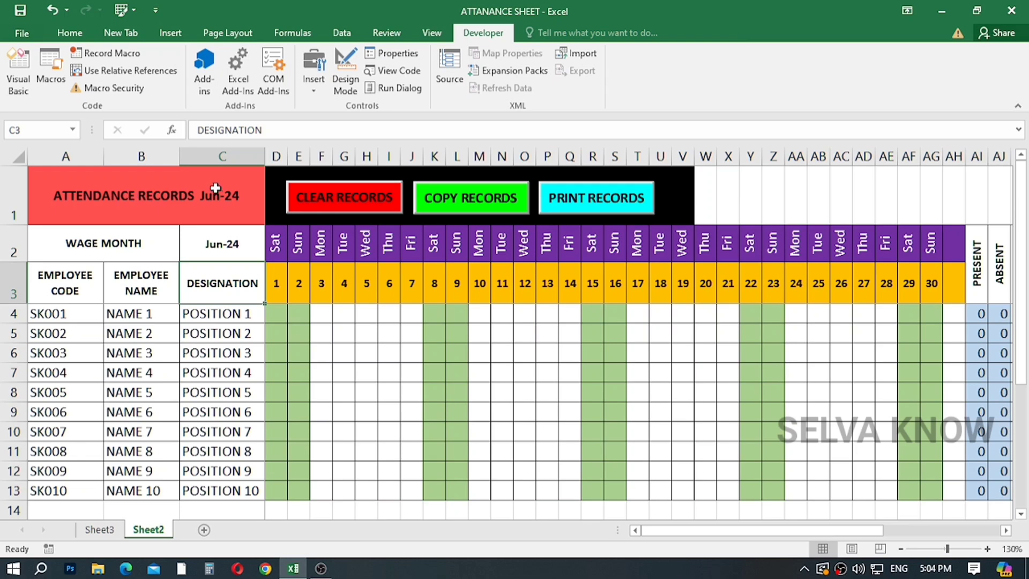
# Examine the formula behind the attendance title in cell A1 without changing it.
pyautogui.click(171, 203)
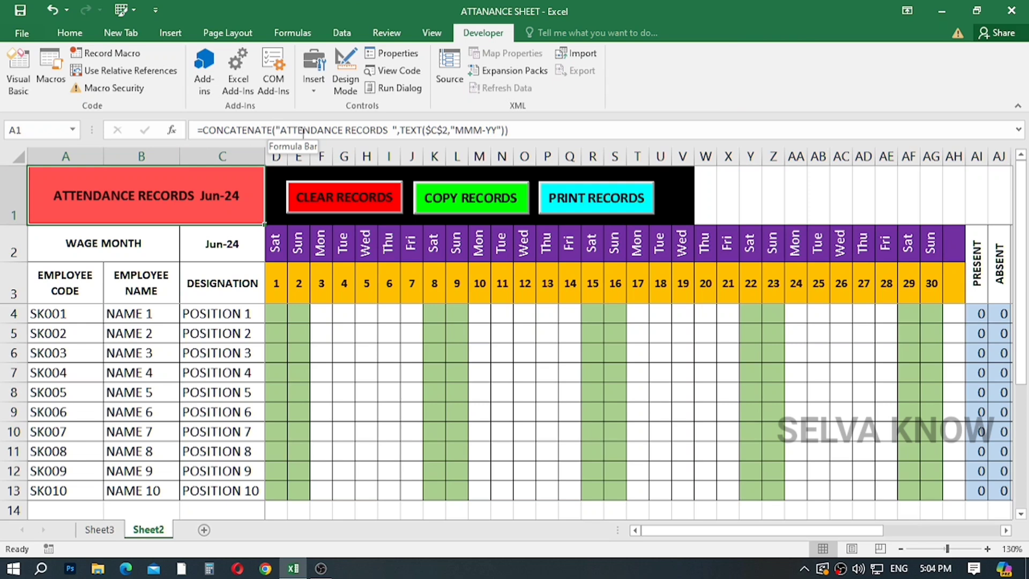
pyautogui.click(518, 130)
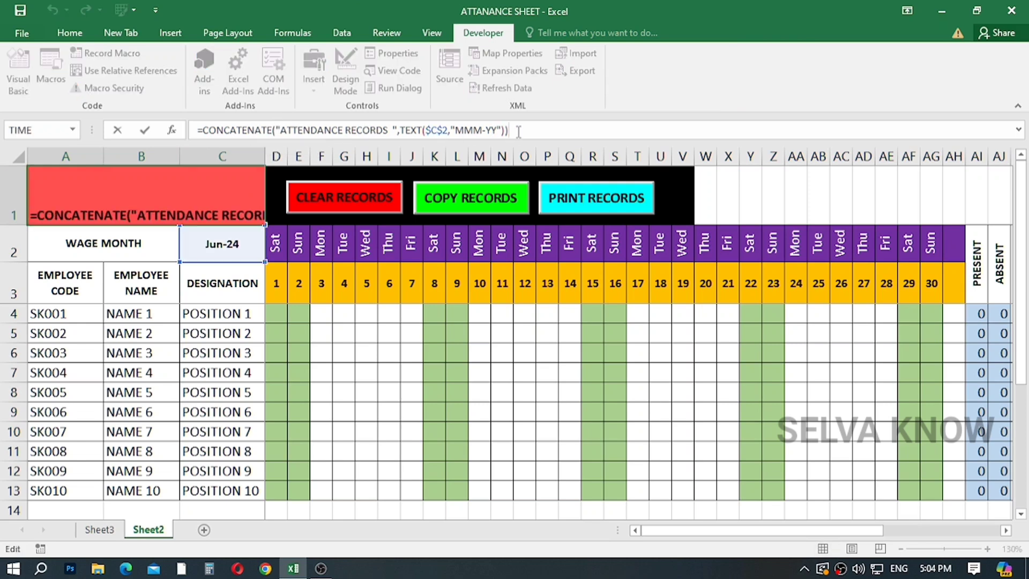
pyautogui.press('Escape')
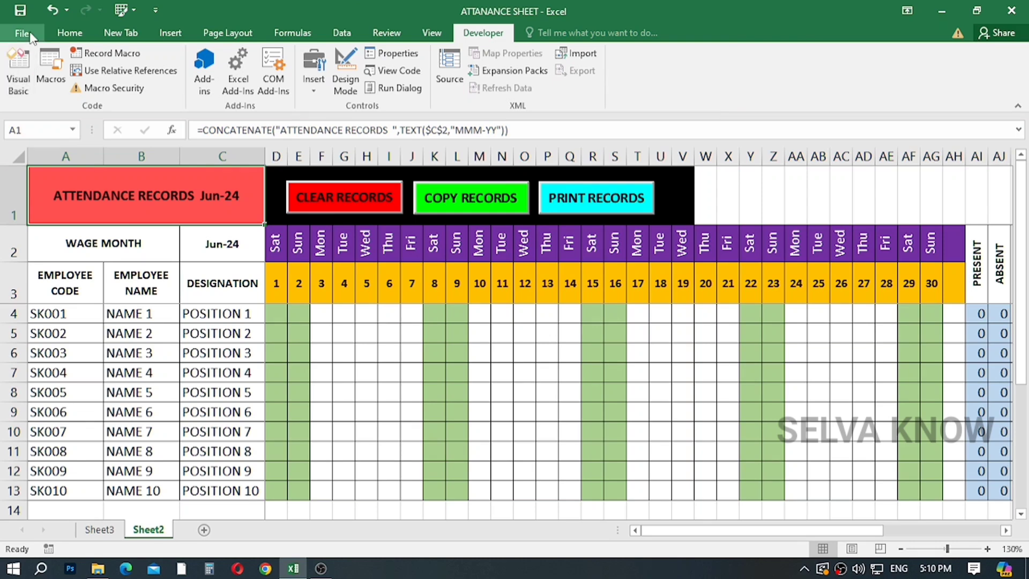
# Save a copy of the workbook on the Desktop as an Excel Macro-Enabled Workbook named 1.
pyautogui.click(22, 34)
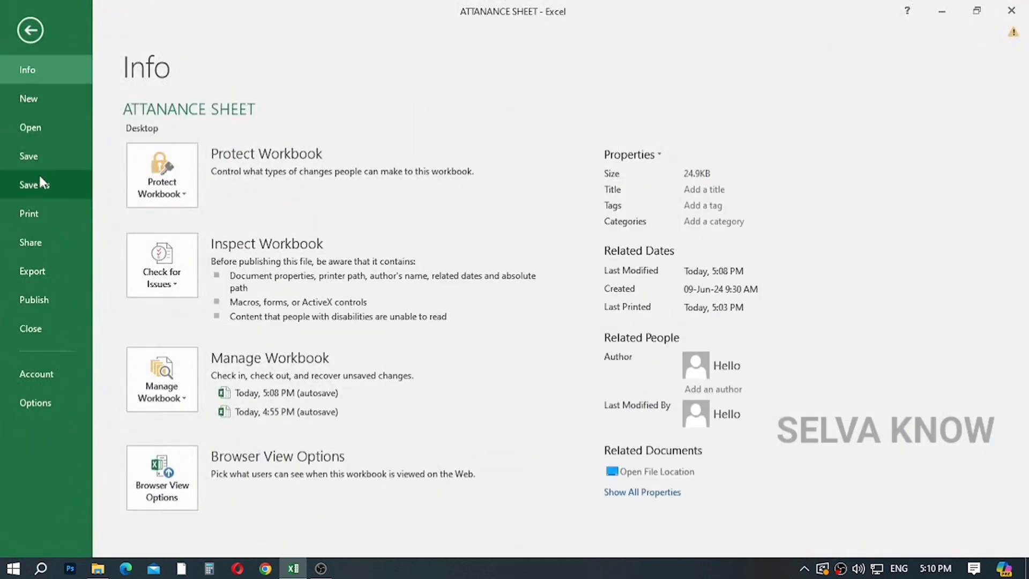
pyautogui.click(34, 182)
pyautogui.click(166, 242)
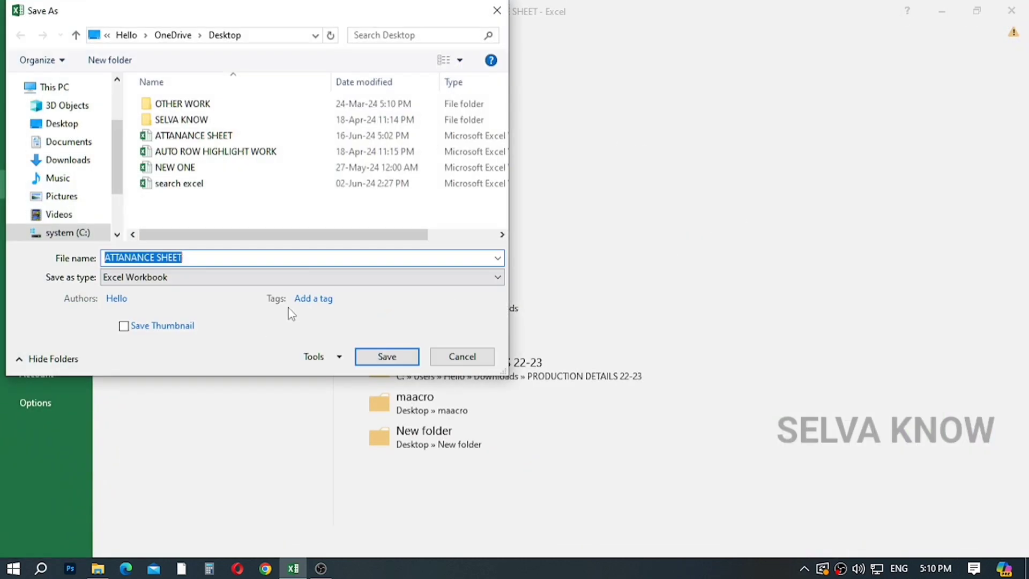
pyautogui.click(170, 277)
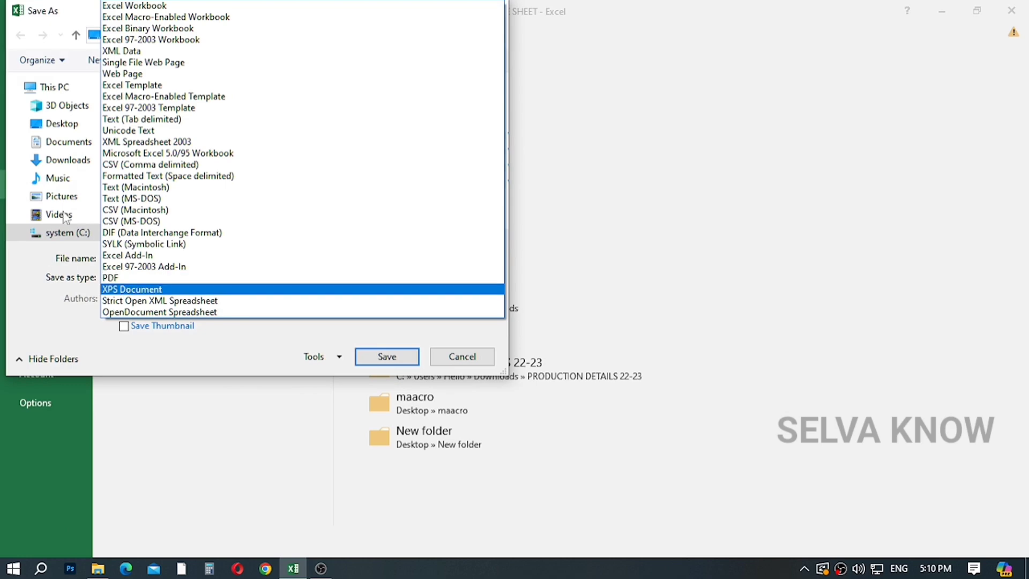
pyautogui.click(167, 19)
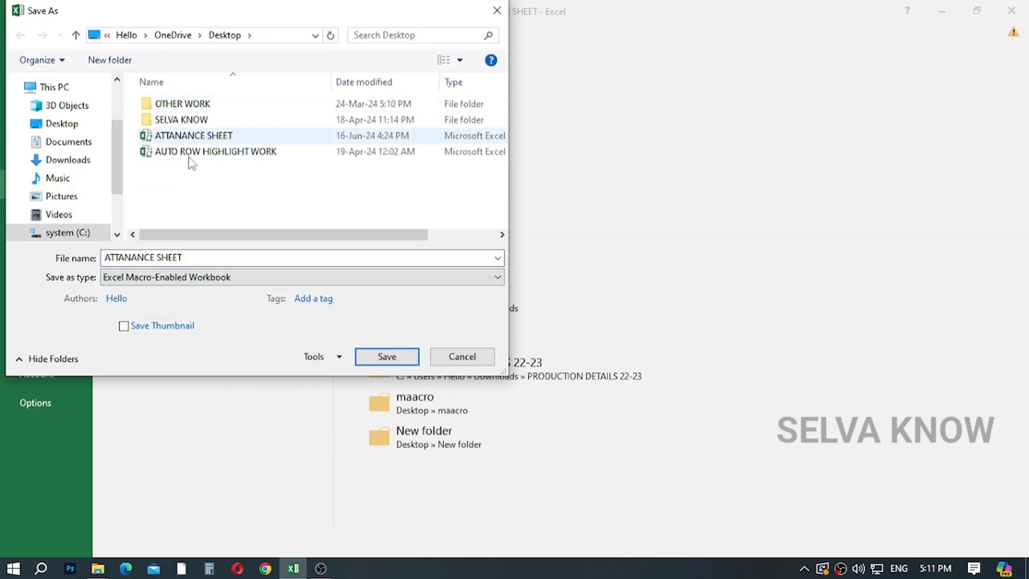
pyautogui.write('1')
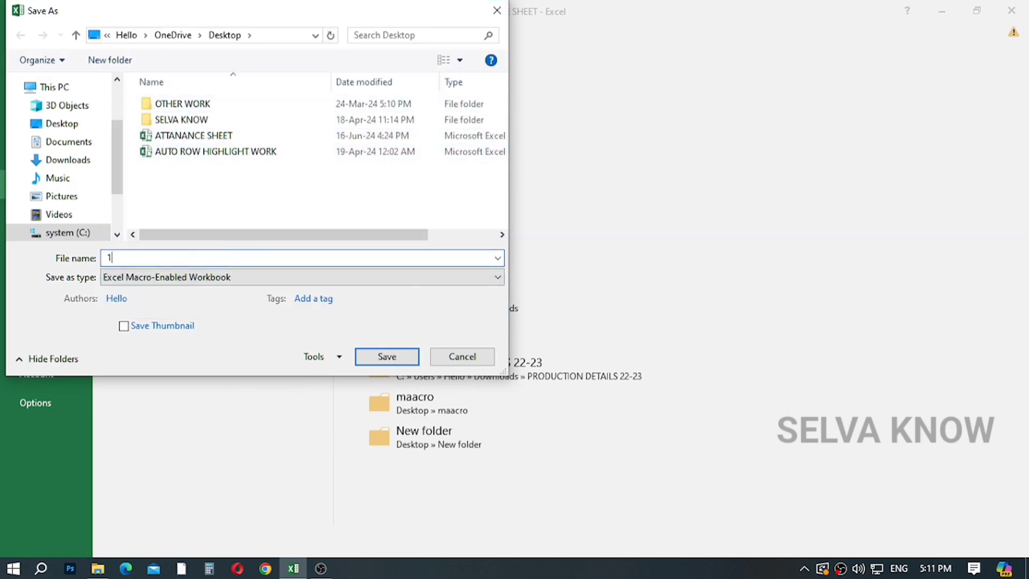
pyautogui.click(410, 357)
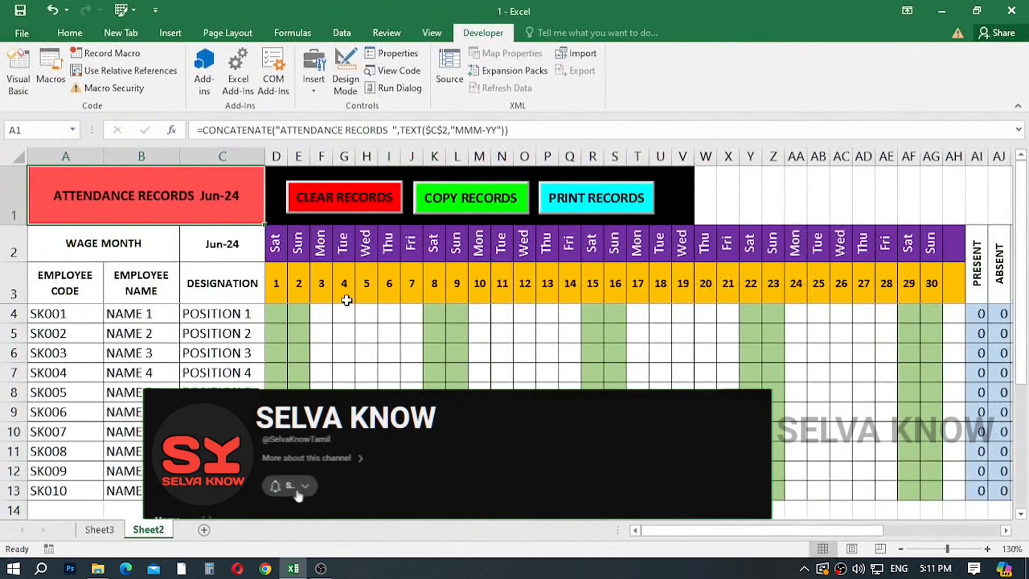